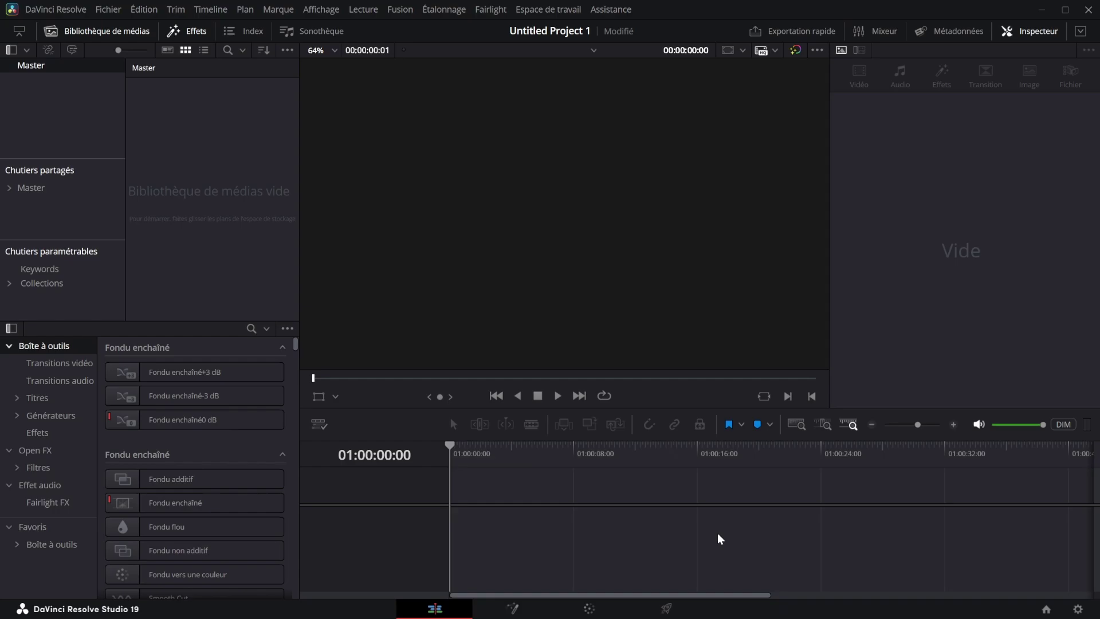
# Insert the favourite Composition Fusion effect as a clip in a new timeline and open it on the Fusion page.
pyautogui.click(73, 549)
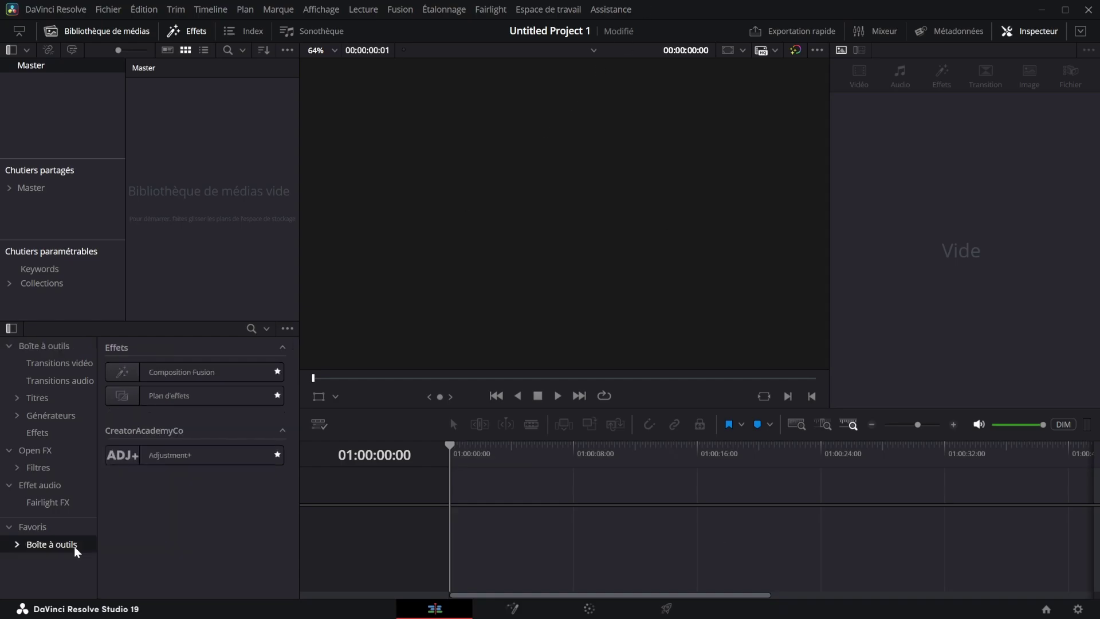
pyautogui.doubleClick(201, 373)
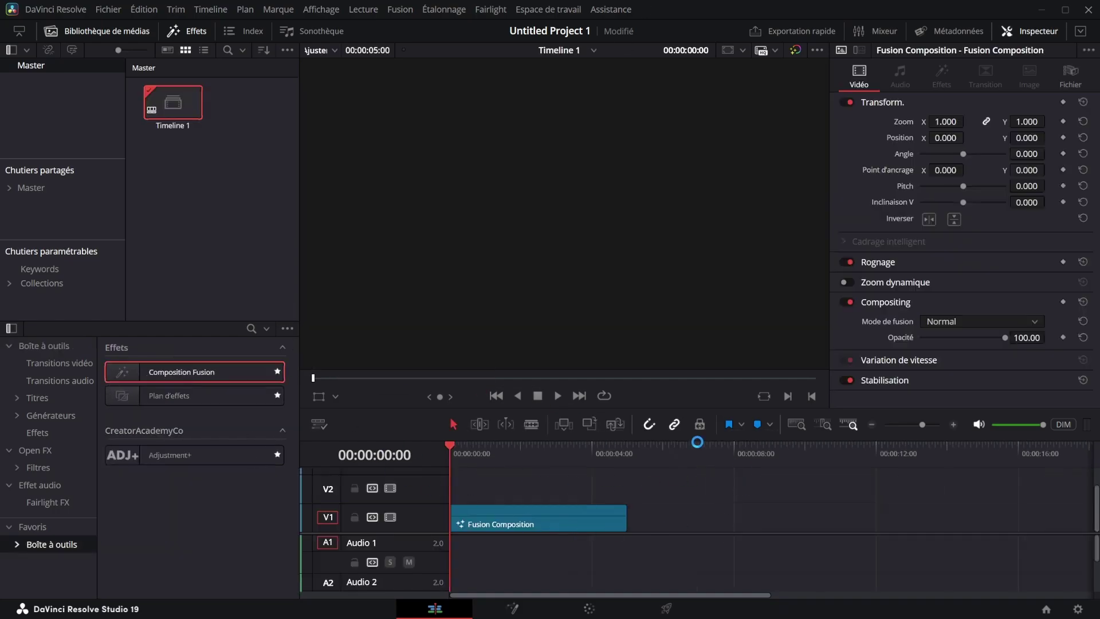
pyautogui.click(513, 608)
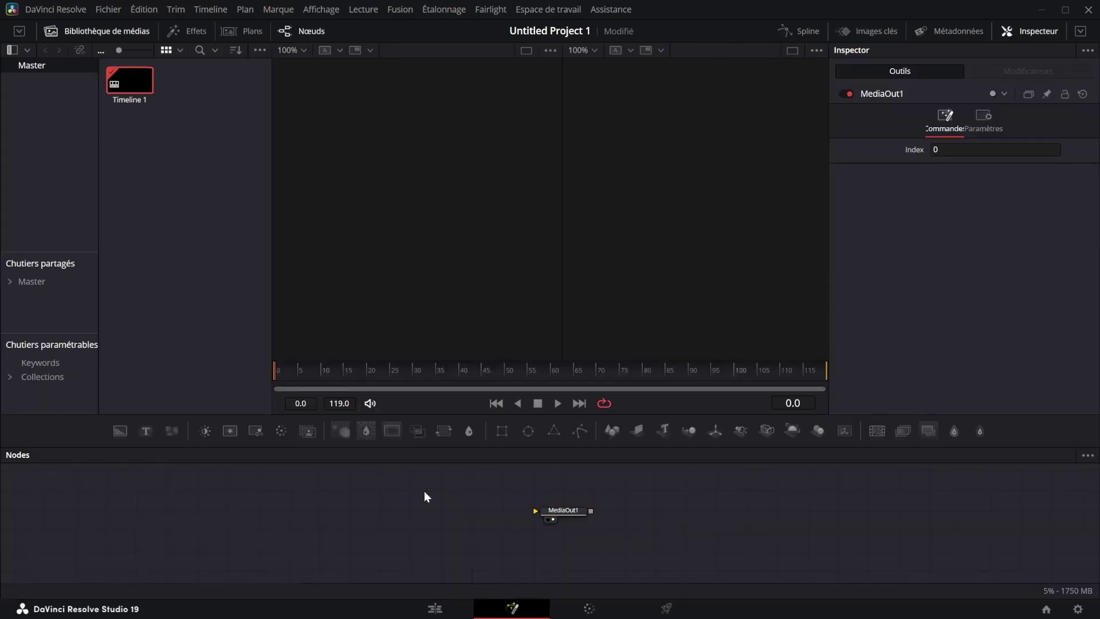
# Add a pEmitter node to the composition and place it in line with MediaOut1, on the input side.
pyautogui.hotkey('shift', 'space')
pyautogui.write('PEM')
pyautogui.click(589, 403)
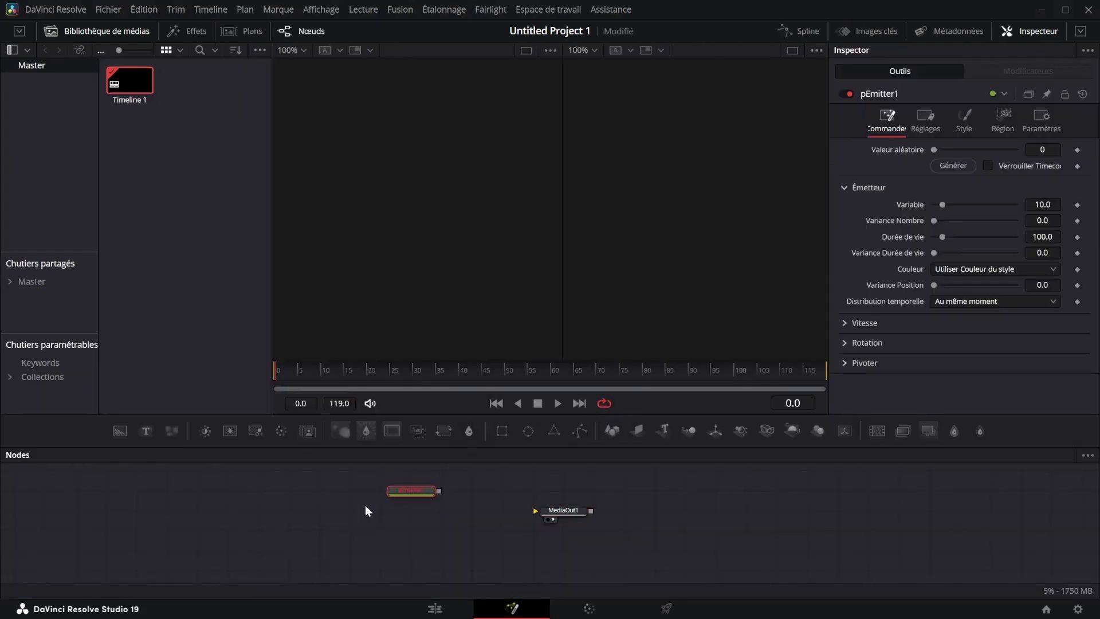
pyautogui.click(484, 526)
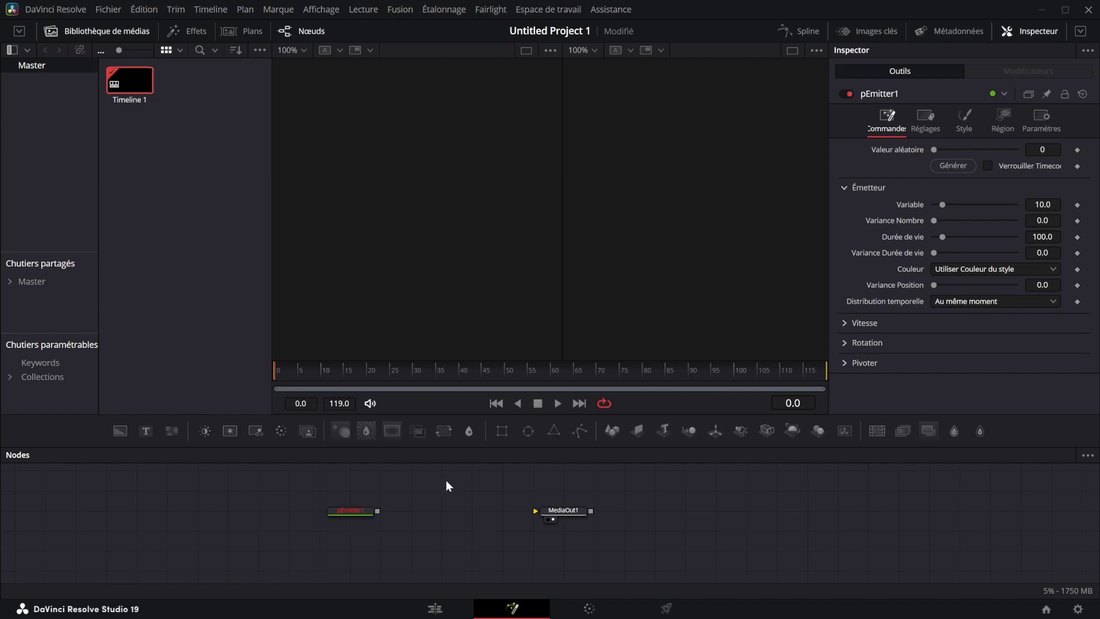
# Add a pRender node between the pEmitter1 and MediaOut1 nodes.
pyautogui.moveTo(446, 479); pyautogui.dragTo(473, 526)
pyautogui.hotkey('shift', 'space')
pyautogui.write('PRZEN')
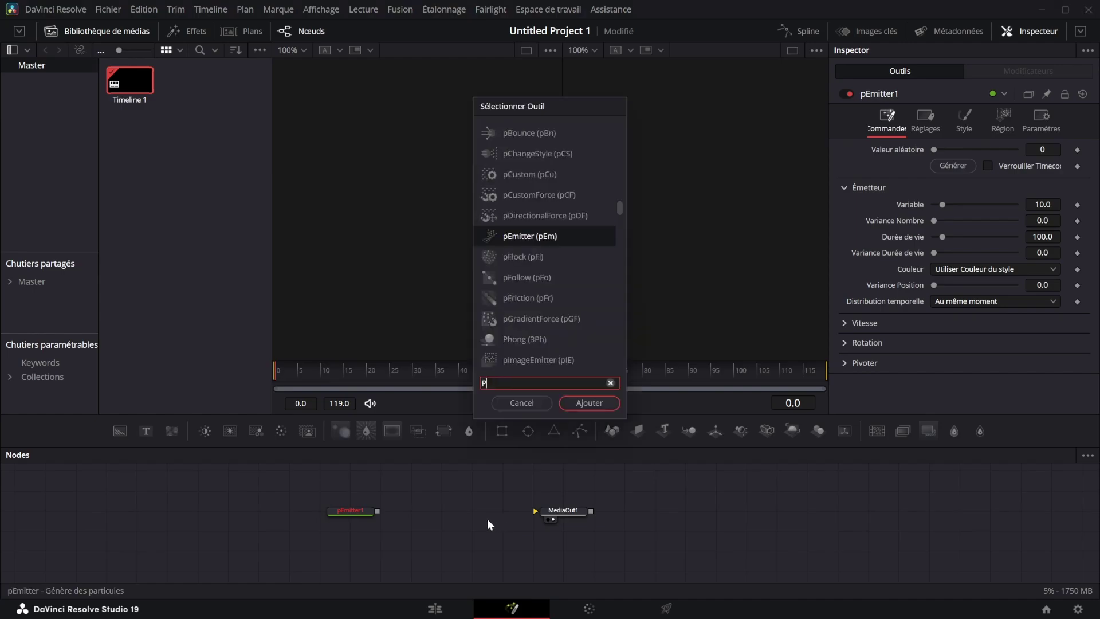
pyautogui.press('BackSpace')
pyautogui.press('BackSpace')
pyautogui.press('BackSpace')
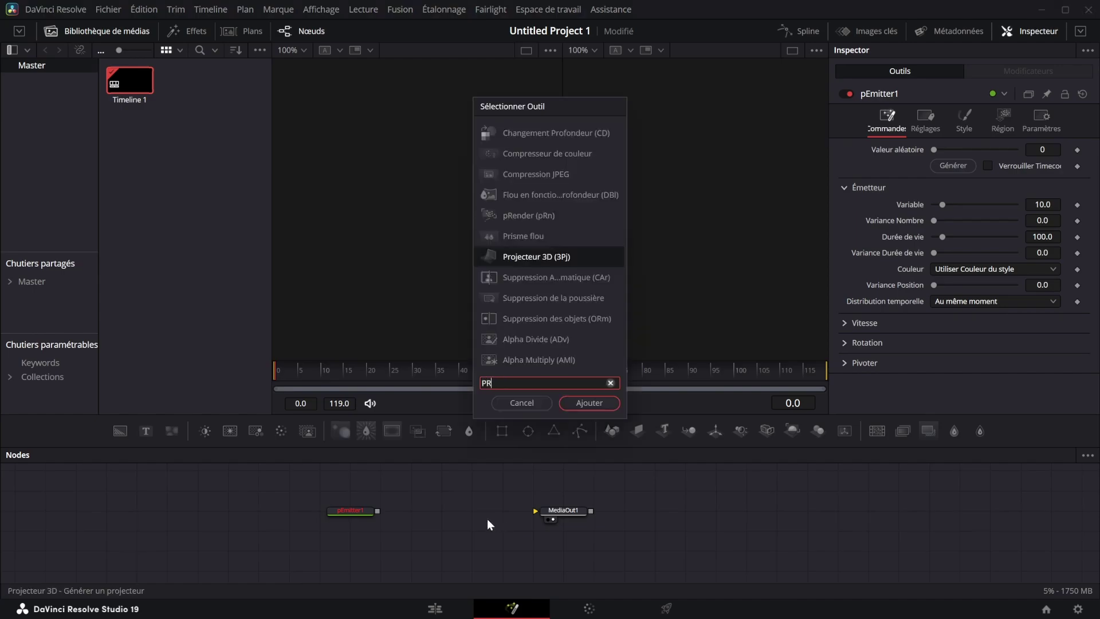
pyautogui.write('ende')
pyautogui.press('Return')
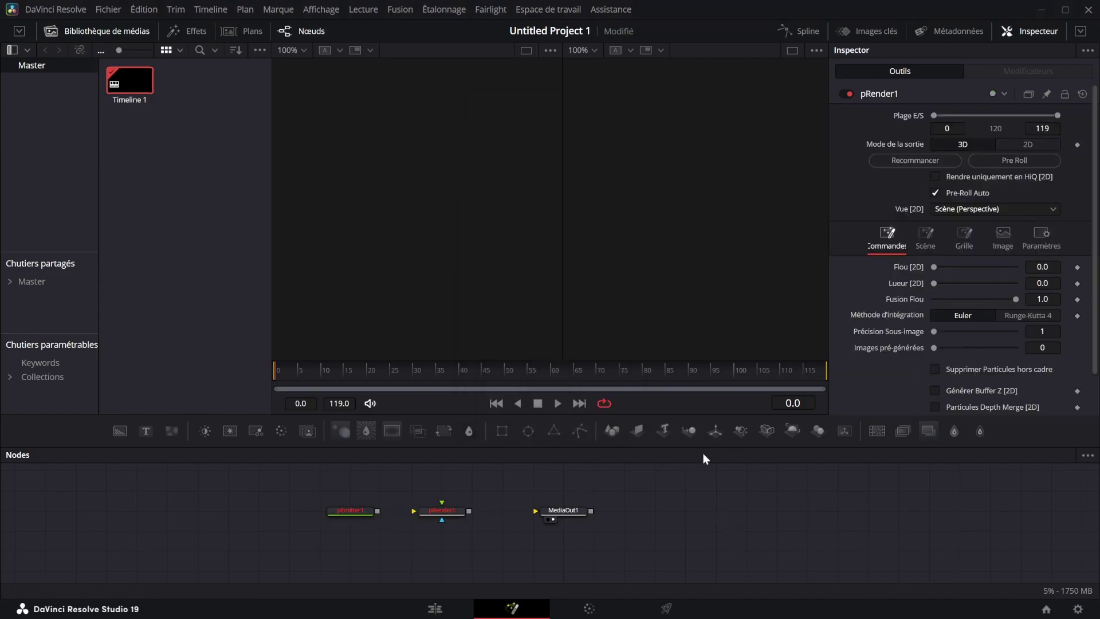
pyautogui.hotkey('shift', 'space')
pyautogui.write('s')
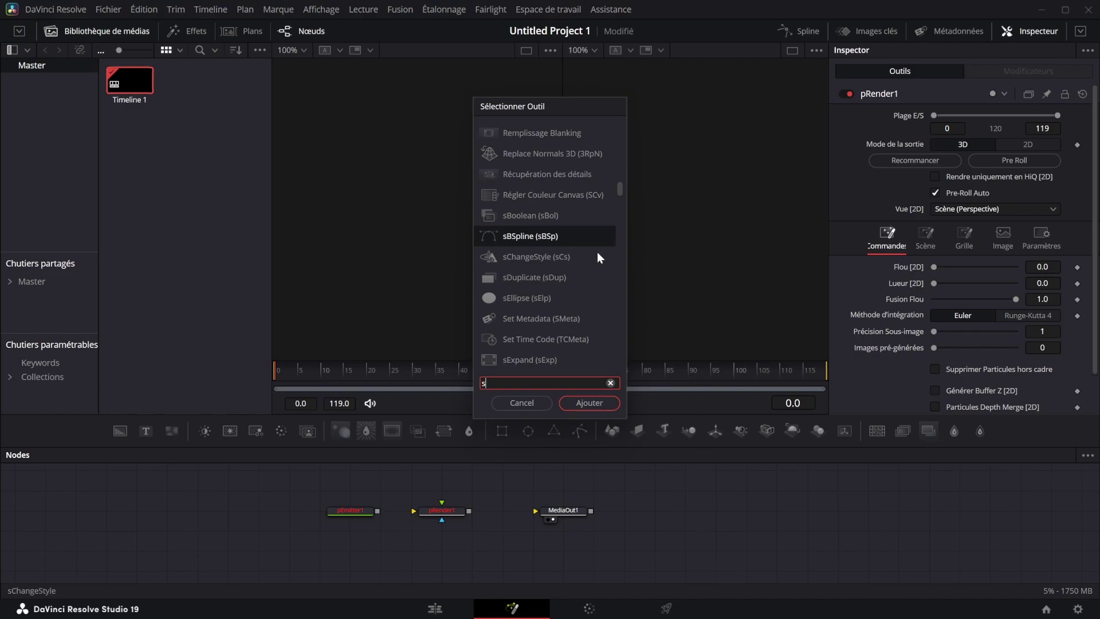
pyautogui.click(522, 403)
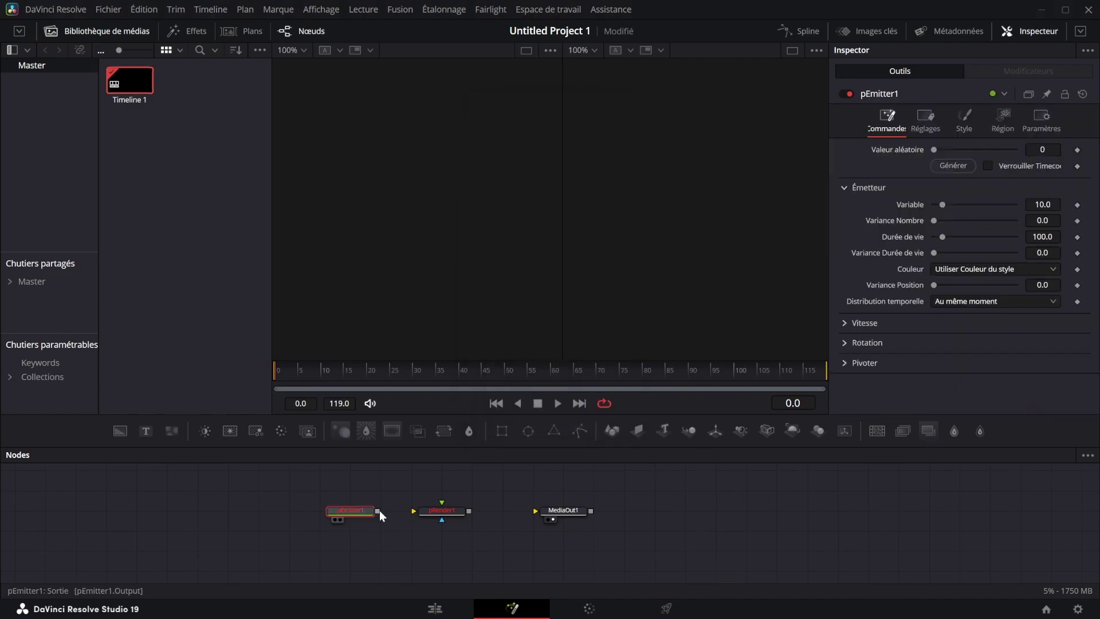
# Connect pEmitter1's output to pRender1 and display pRender1 in the second viewer with its output mode set to 3D.
pyautogui.moveTo(379, 510); pyautogui.dragTo(424, 514)
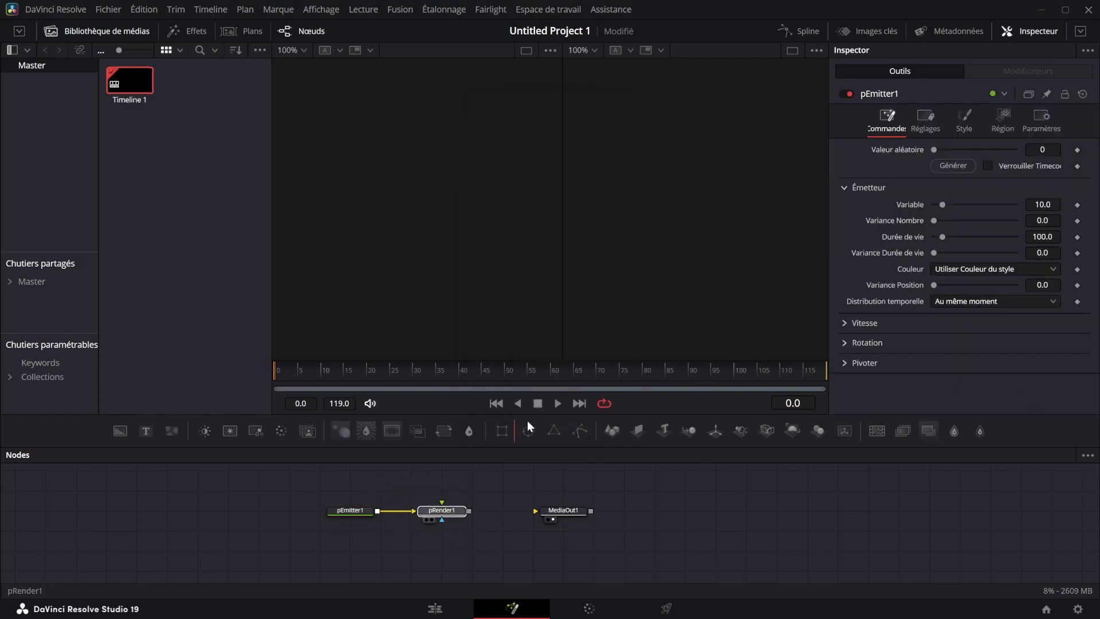
pyautogui.click(449, 513)
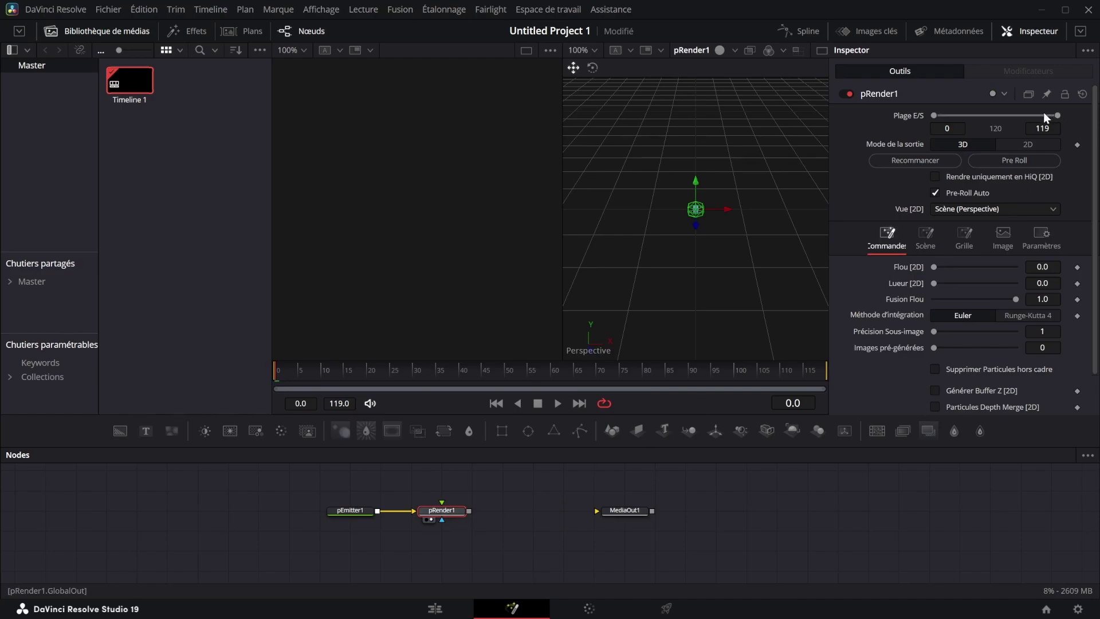
pyautogui.click(1006, 143)
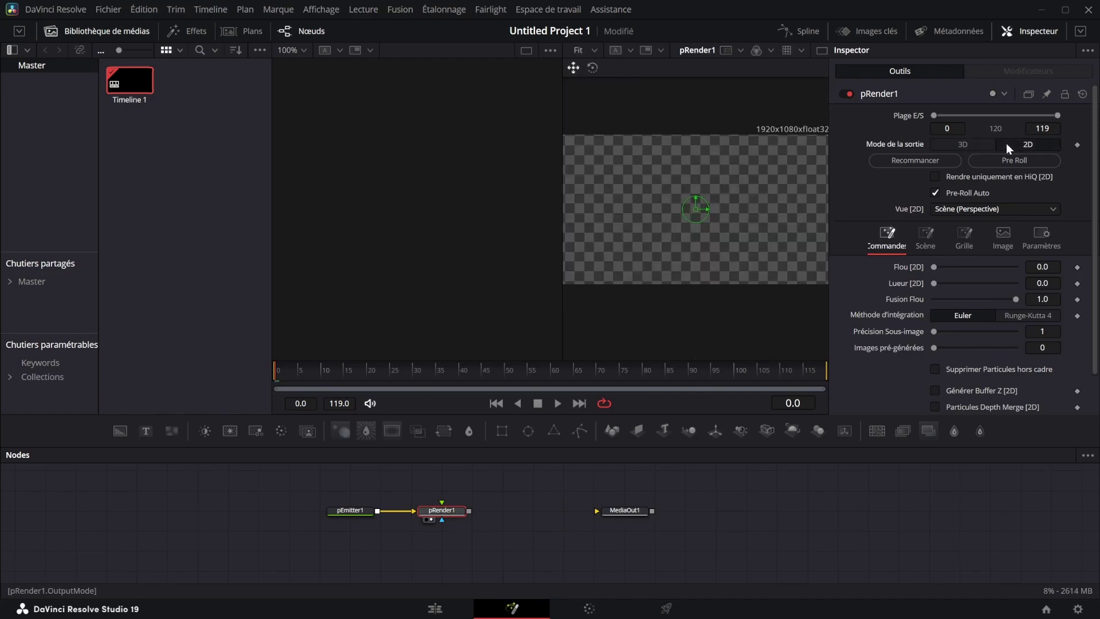
pyautogui.click(965, 144)
# Move MediaOut1 further from pRender1 and add a Renderer 3D node connected after pRender1.
pyautogui.moveTo(637, 513); pyautogui.dragTo(697, 513)
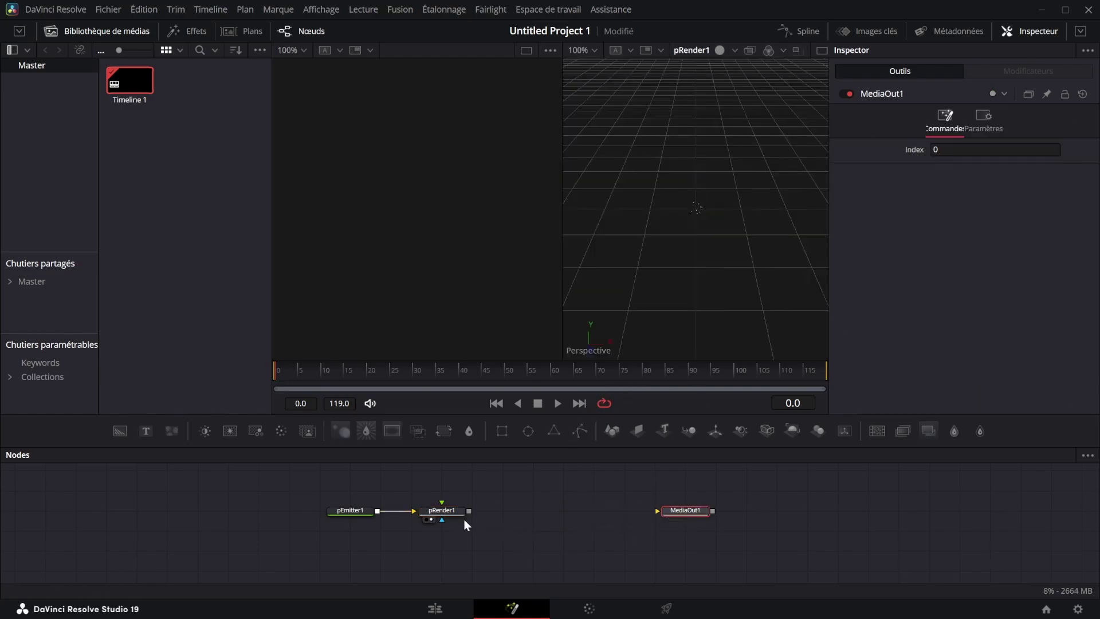
pyautogui.click(457, 513)
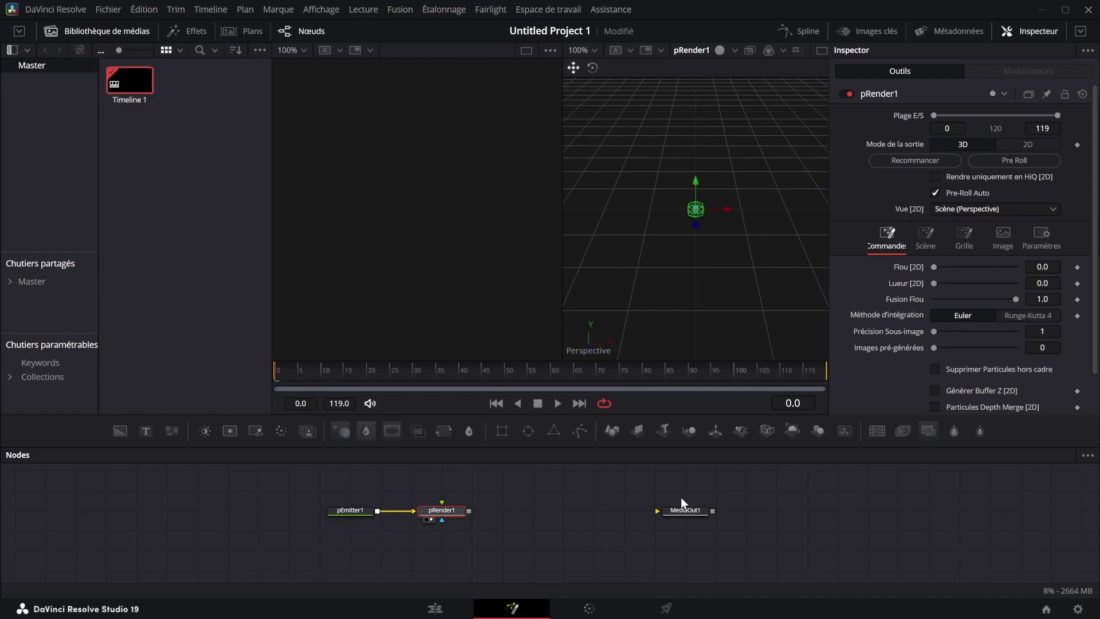
pyautogui.hotkey('shift', 'space')
pyautogui.write('rende')
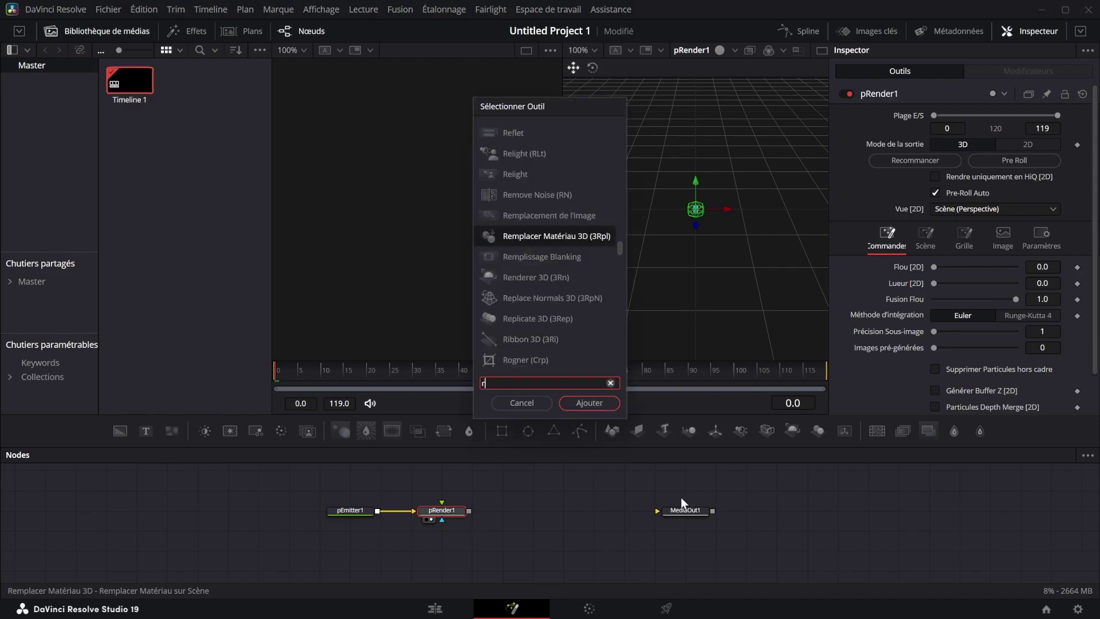
pyautogui.click(587, 399)
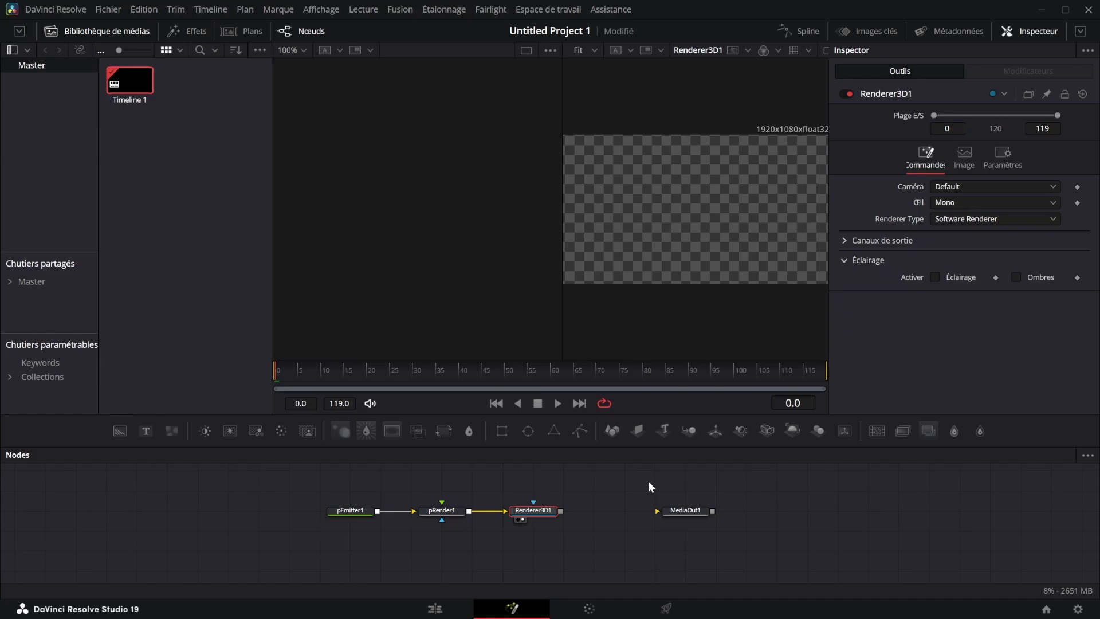
# Bring up pEmitter1's emitter controls with the playhead at frame 0 and save the project.
pyautogui.click(442, 509)
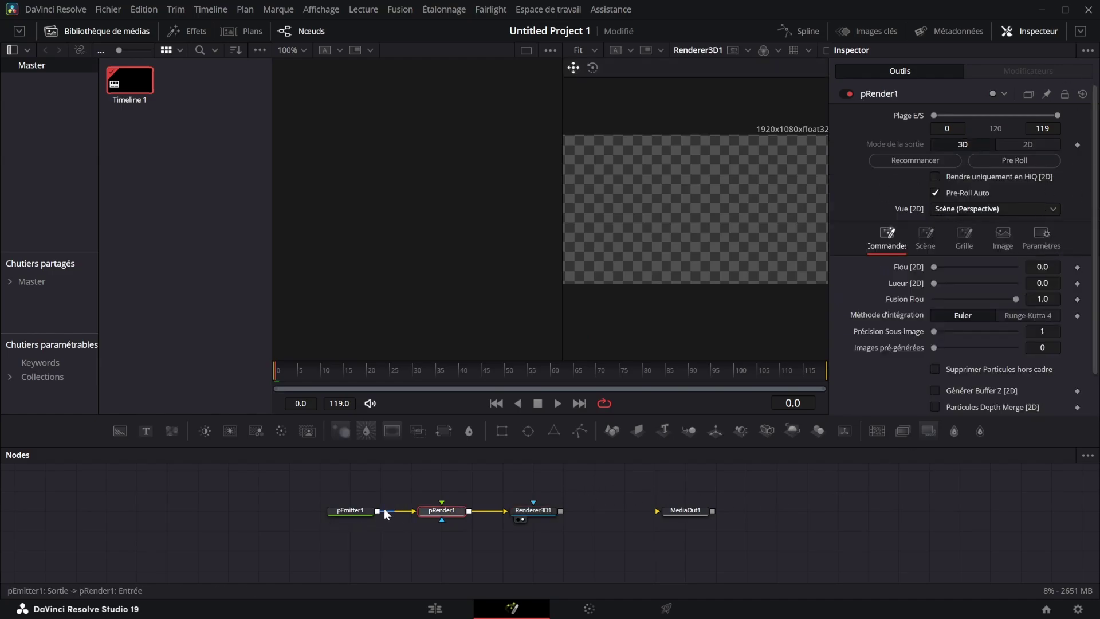
pyautogui.click(351, 510)
pyautogui.click(926, 121)
pyautogui.click(891, 121)
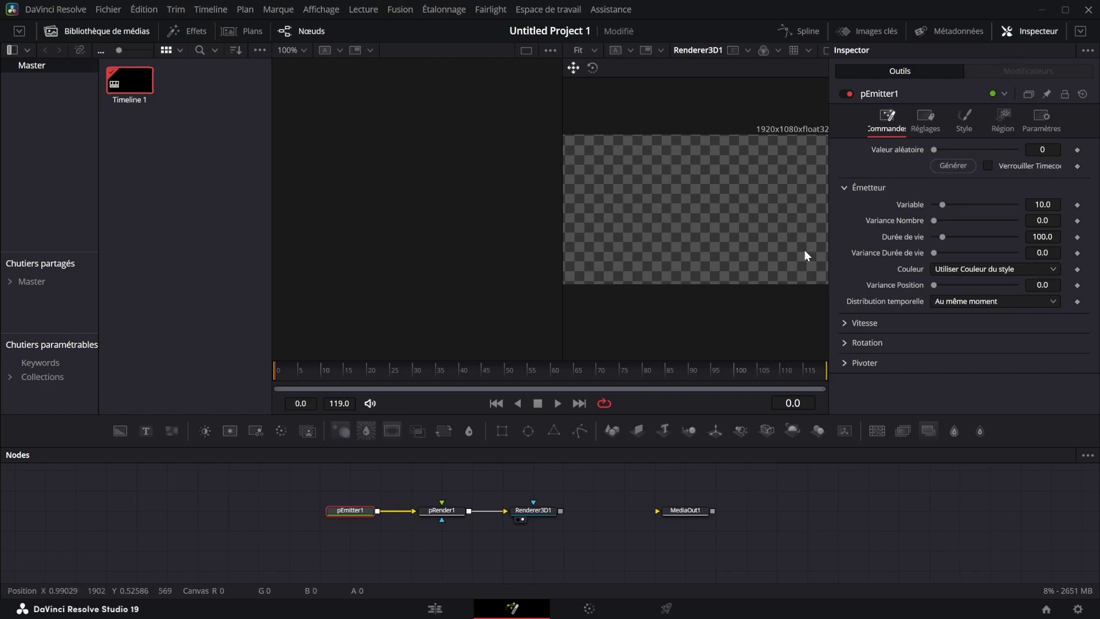
pyautogui.moveTo(308, 369); pyautogui.dragTo(277, 367)
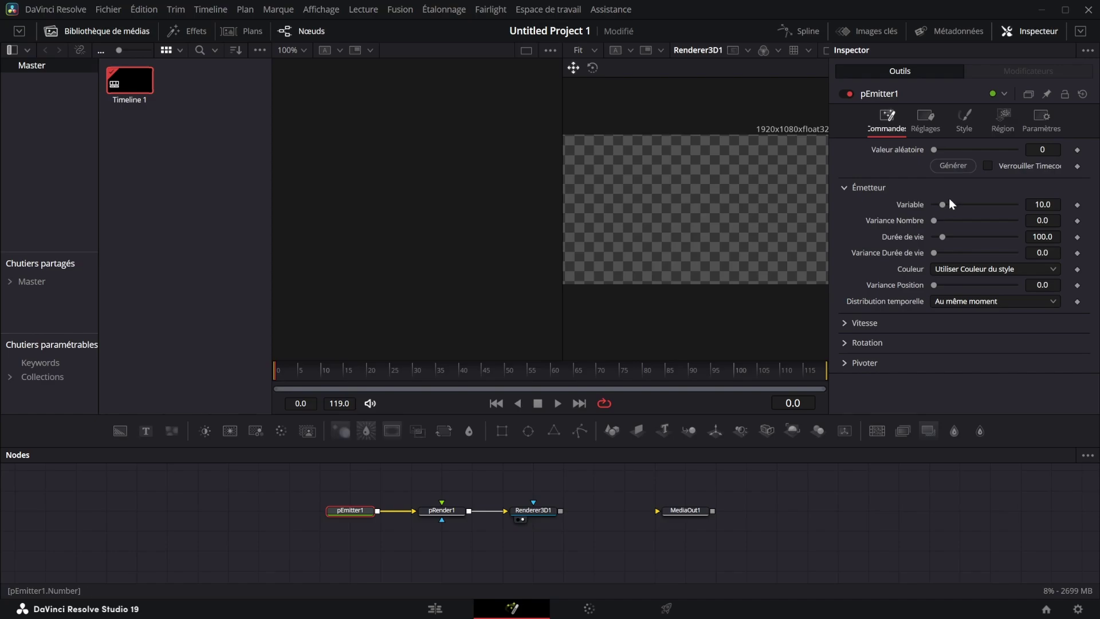
pyautogui.hotkey('ctrl', 's')
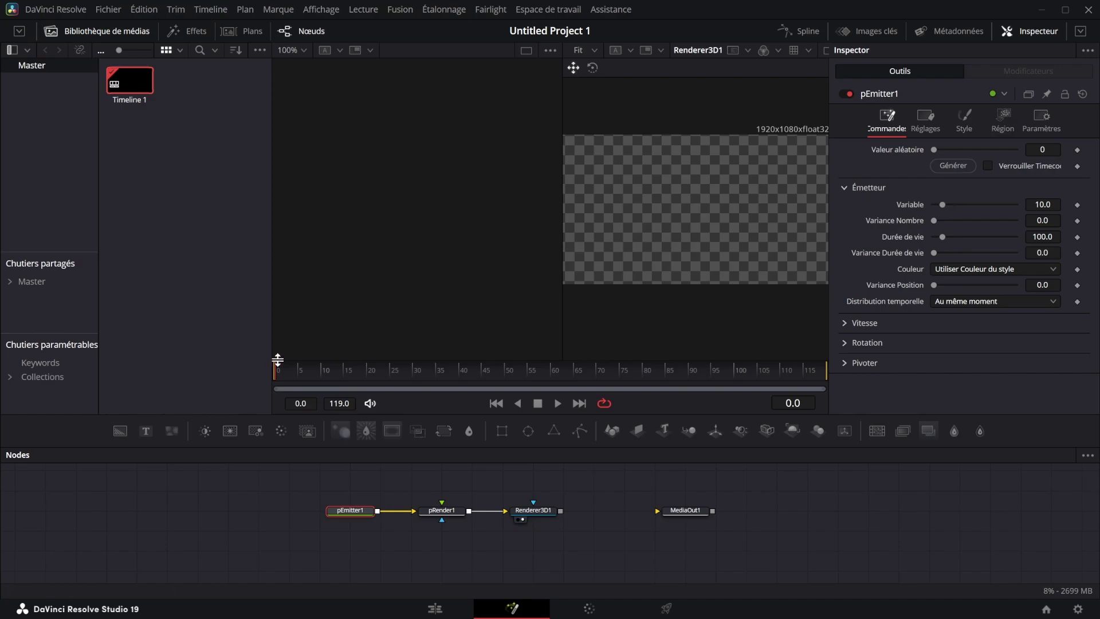
# Examine the particle emission up close in the viewer, advancing the playhead from frame 1 to frame 94.
pyautogui.press('Right')
pyautogui.scroll(5, 702, 215)
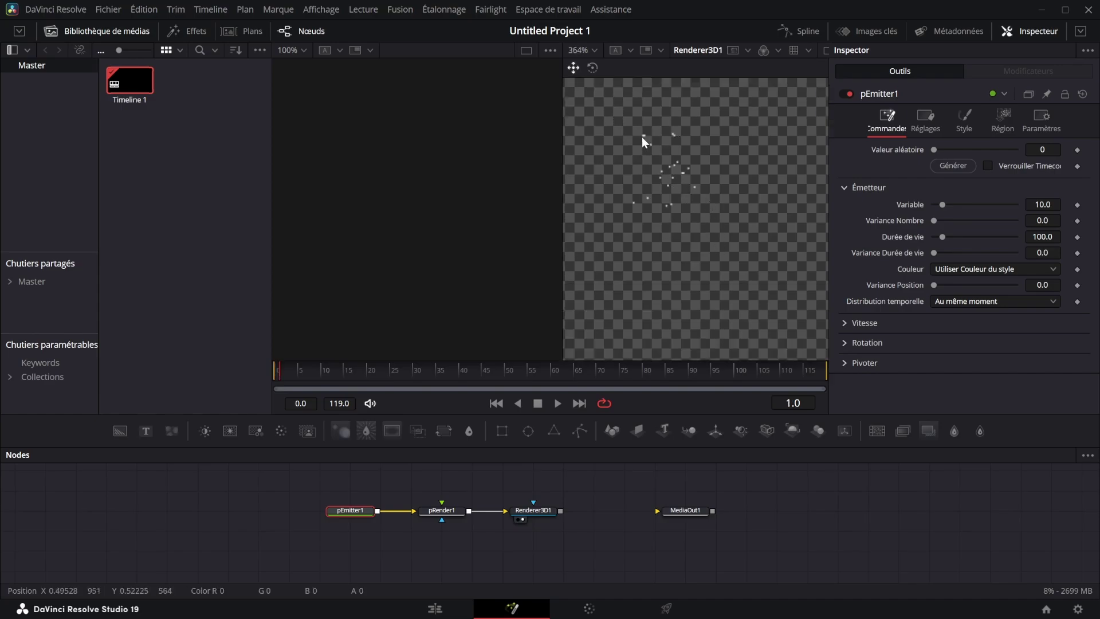
pyautogui.scroll(2, 641, 137)
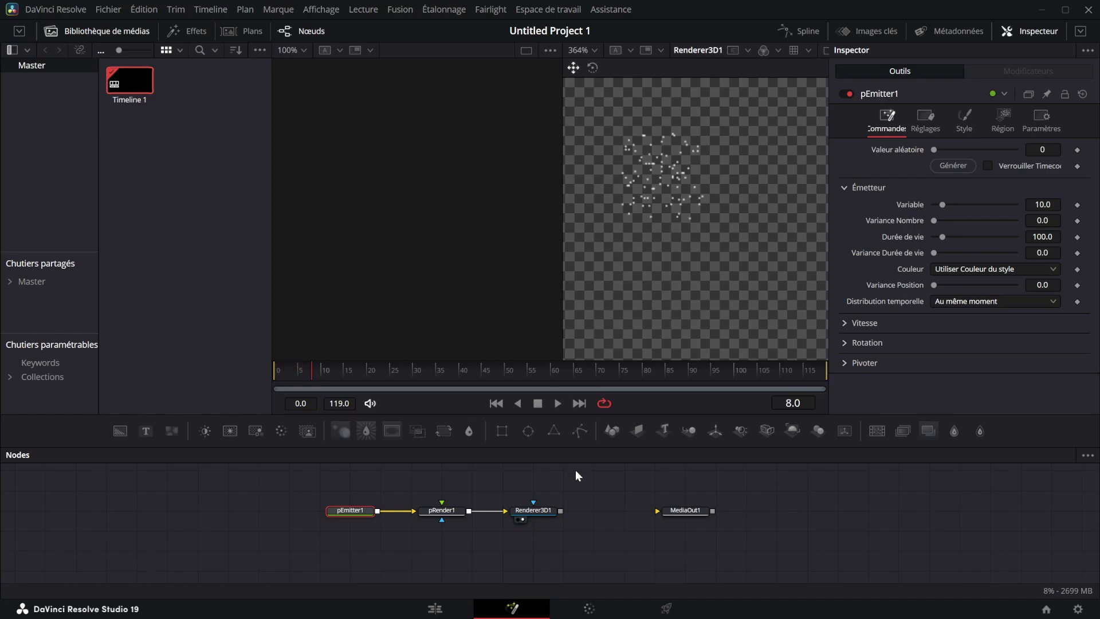
pyautogui.click(488, 371)
pyautogui.moveTo(494, 370); pyautogui.dragTo(707, 388)
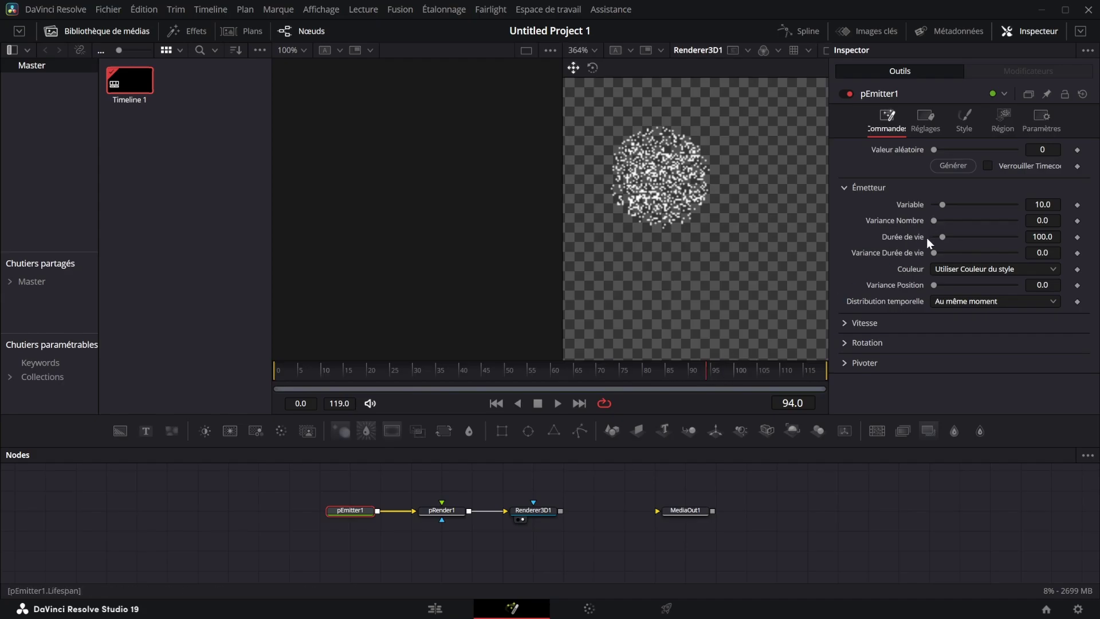
# Try a pEmitter1 lifespan (Durée de vie) of 1000 and preview the particles up to frame 114.
pyautogui.moveTo(734, 367)
pyautogui.mouseDown()
pyautogui.moveTo(793, 360)
pyautogui.moveTo(733, 357)
pyautogui.moveTo(748, 355)
pyautogui.moveTo(735, 370)
pyautogui.mouseUp()
pyautogui.moveTo(944, 235); pyautogui.dragTo(1020, 236)
pyautogui.moveTo(735, 372); pyautogui.dragTo(798, 414)
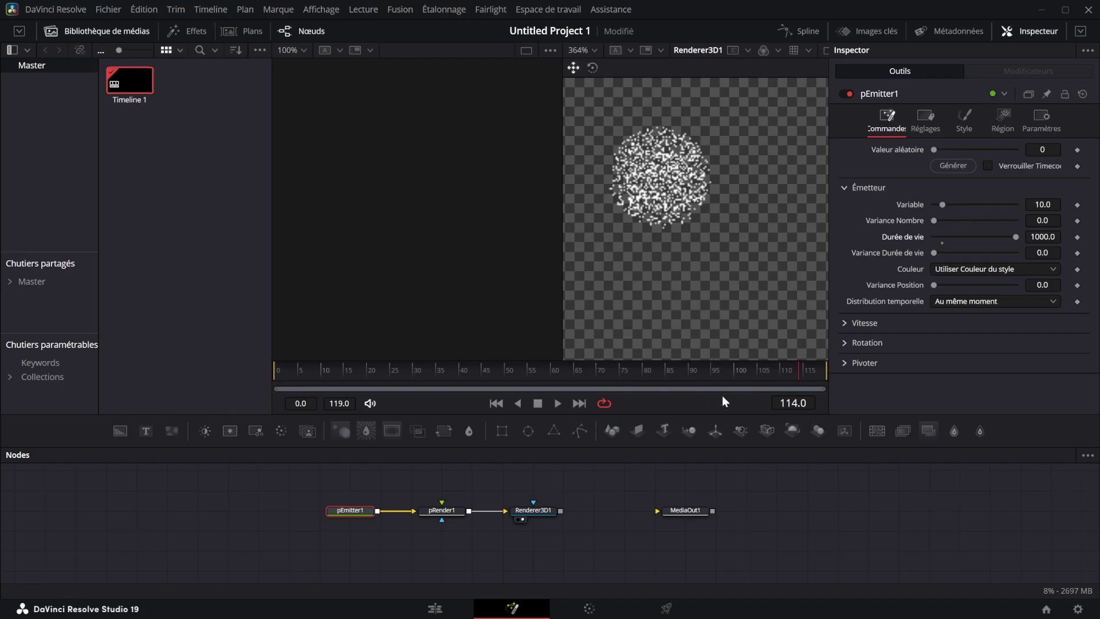
pyautogui.moveTo(657, 375); pyautogui.dragTo(243, 391)
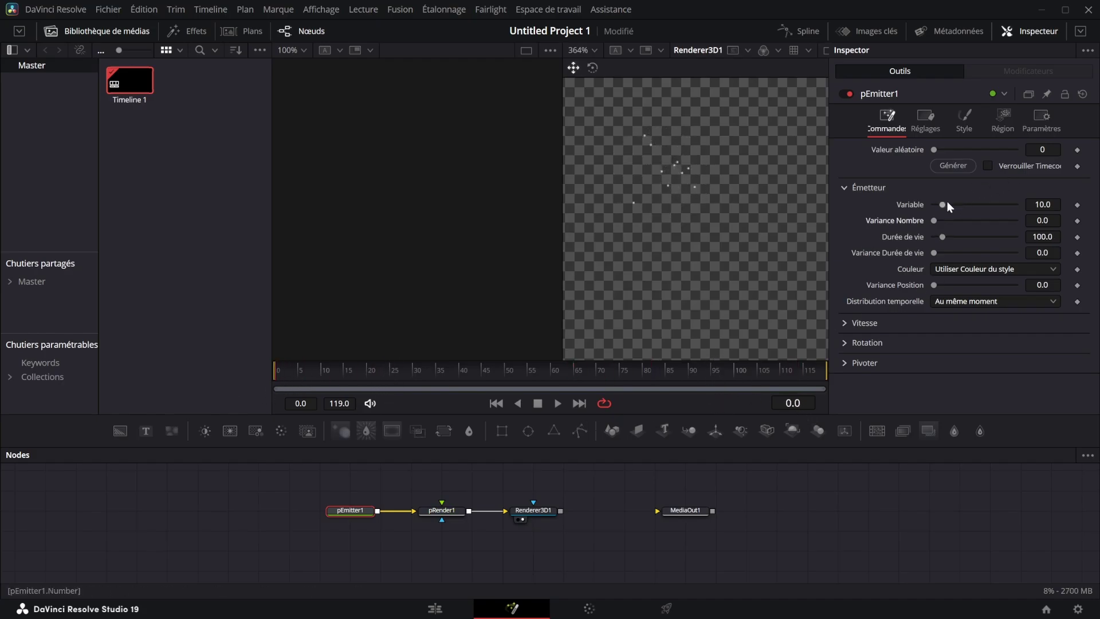
# Try an emitter number (Variable) of 100 with a lifespan of 1000 and preview the denser particles along the timeline.
pyautogui.moveTo(944, 204); pyautogui.dragTo(1040, 208)
pyautogui.moveTo(297, 366); pyautogui.dragTo(723, 372)
pyautogui.moveTo(942, 238); pyautogui.dragTo(1026, 239)
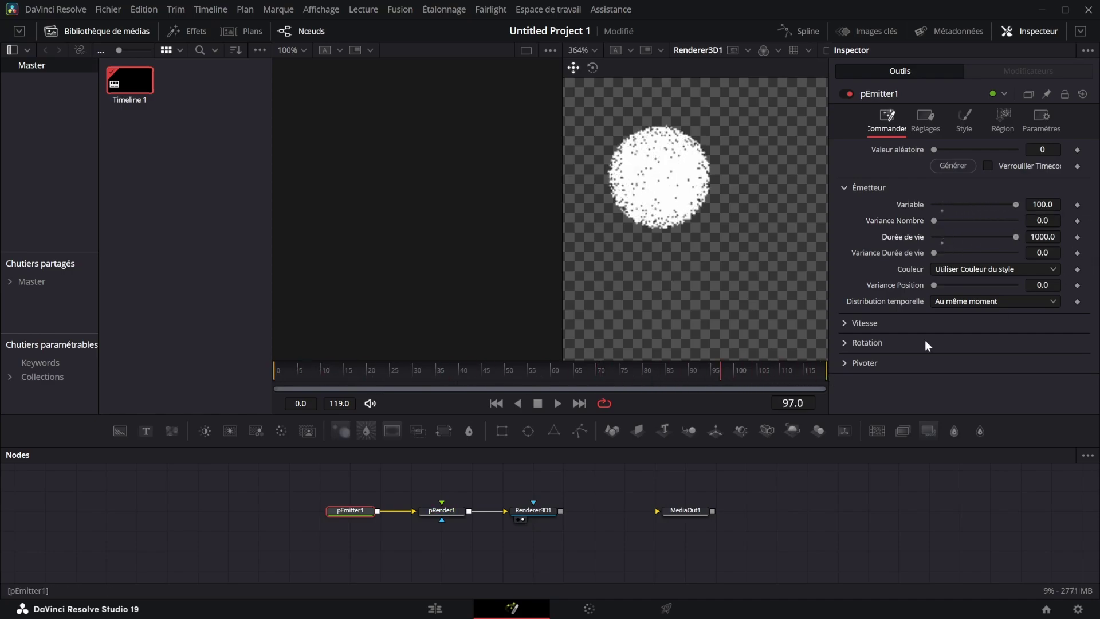
pyautogui.moveTo(780, 372); pyautogui.dragTo(790, 373)
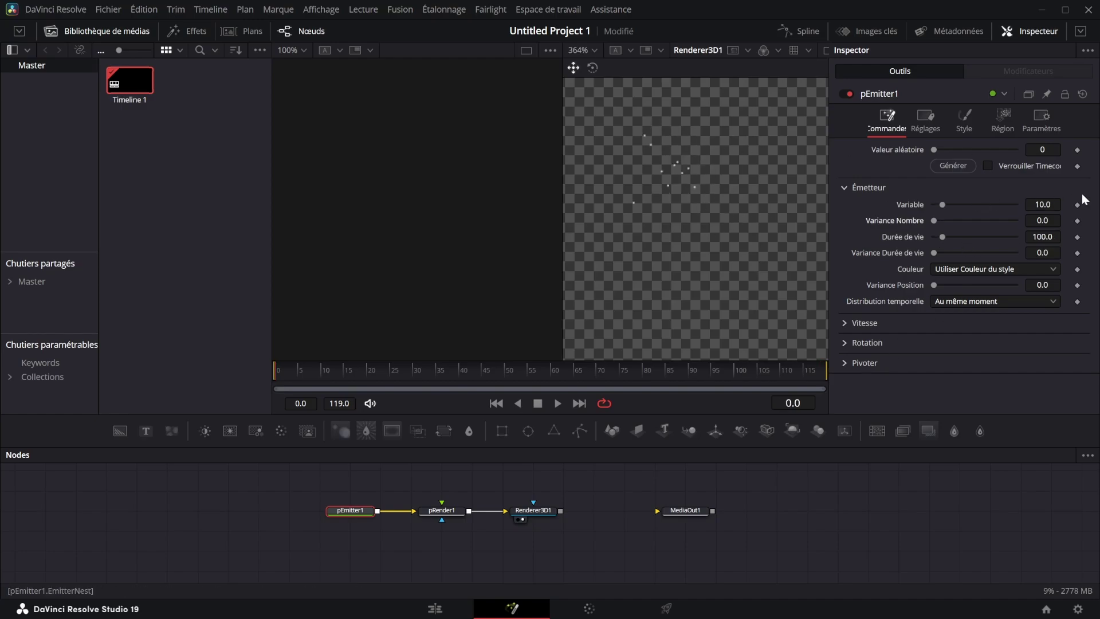
# Set pEmitter1's number (Variable) to 1000 and its lifespan (Durée de vie) to 1, and preview the result up to frame 41.
pyautogui.click(1048, 207)
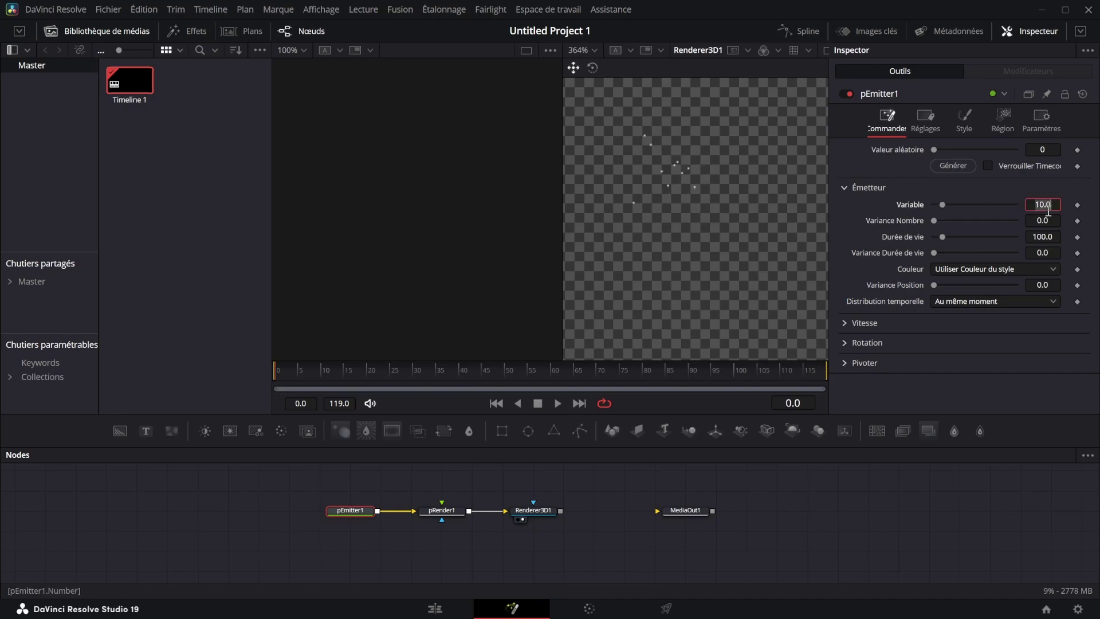
pyautogui.write('1000')
pyautogui.press('Return')
pyautogui.moveTo(942, 237); pyautogui.dragTo(867, 265)
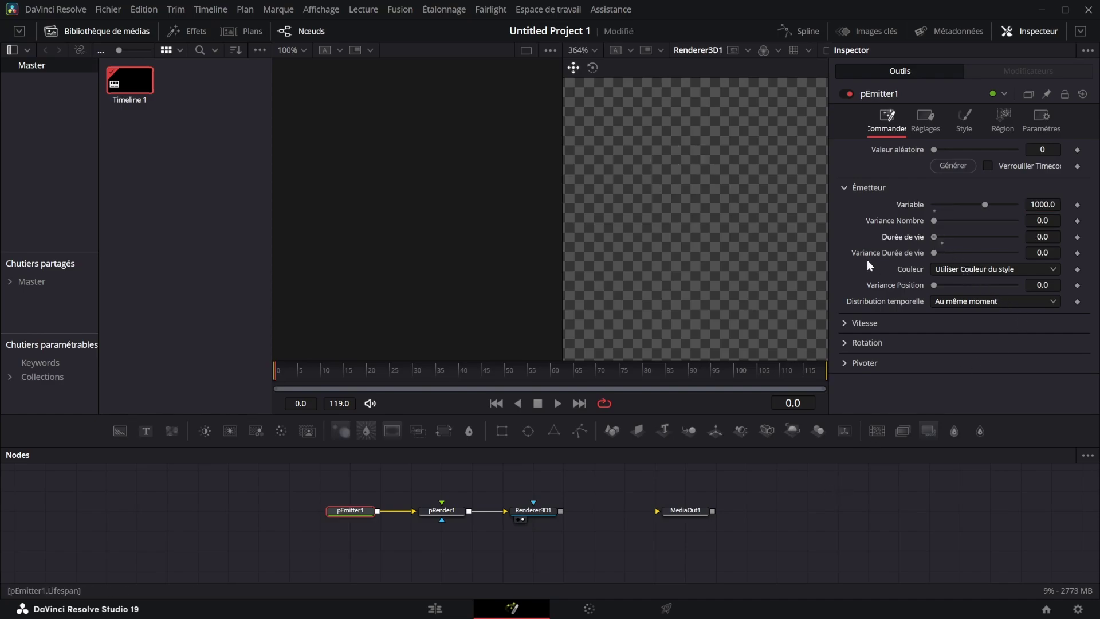
pyautogui.click(1040, 237)
pyautogui.write('1')
pyautogui.press('Return')
pyautogui.moveTo(278, 369); pyautogui.dragTo(464, 370)
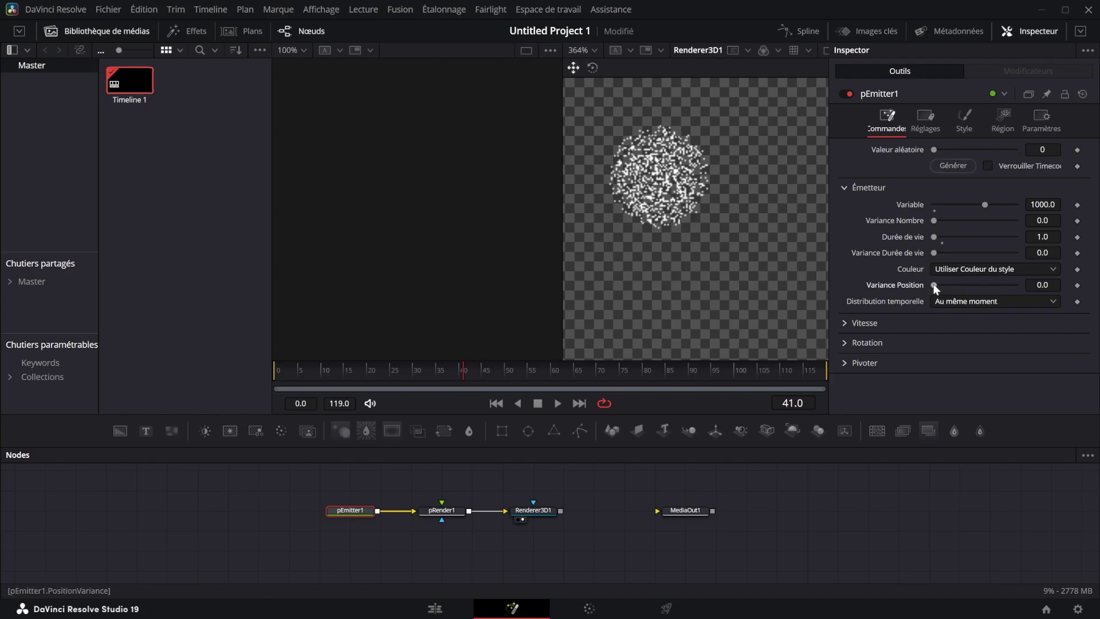
# Try a Variance Position of 0.1 on pEmitter1 and preview the scattered particles back to frame 8.
pyautogui.moveTo(934, 285); pyautogui.dragTo(1030, 263)
pyautogui.moveTo(487, 372); pyautogui.dragTo(283, 373)
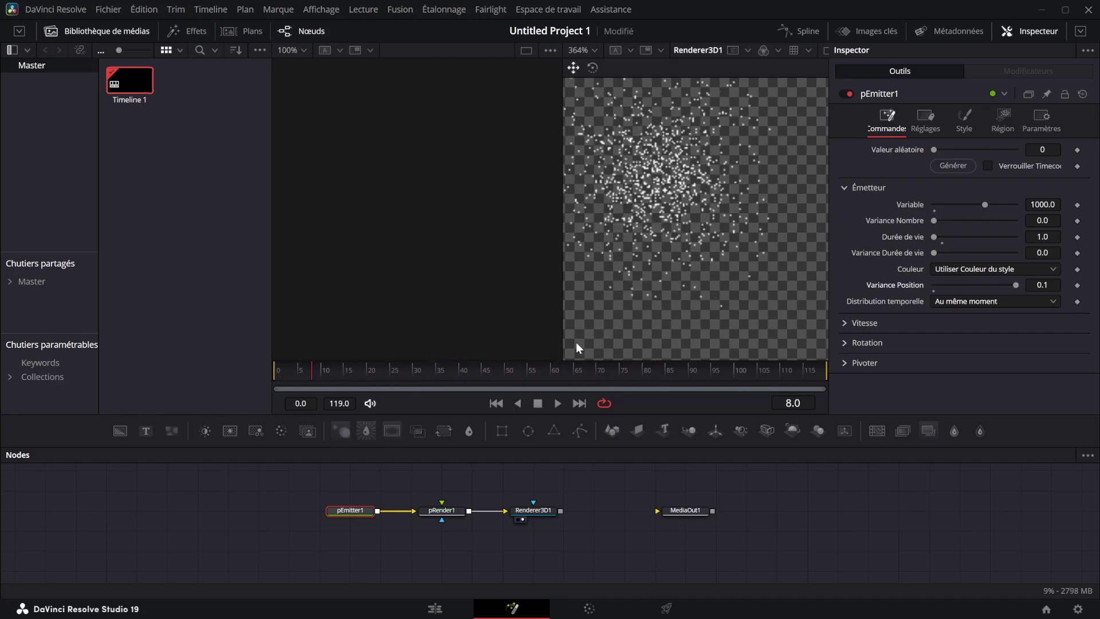
# Set pEmitter1's Distribution temporelle to Distribution aléatoire and its Variance Position to about 0.0945.
pyautogui.click(951, 301)
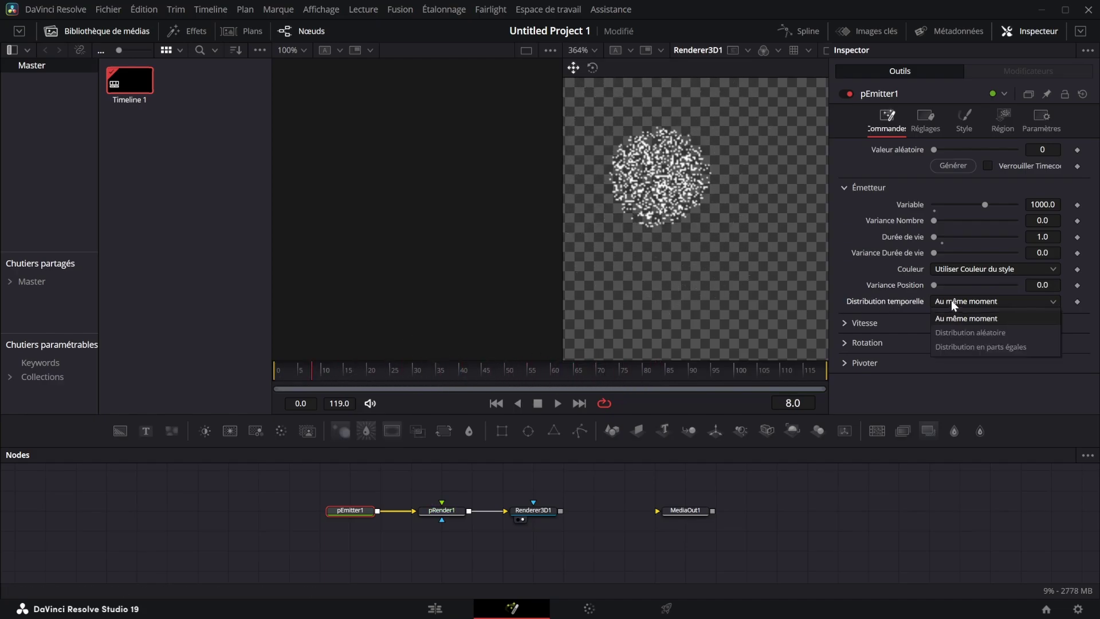
pyautogui.click(990, 332)
pyautogui.click(986, 302)
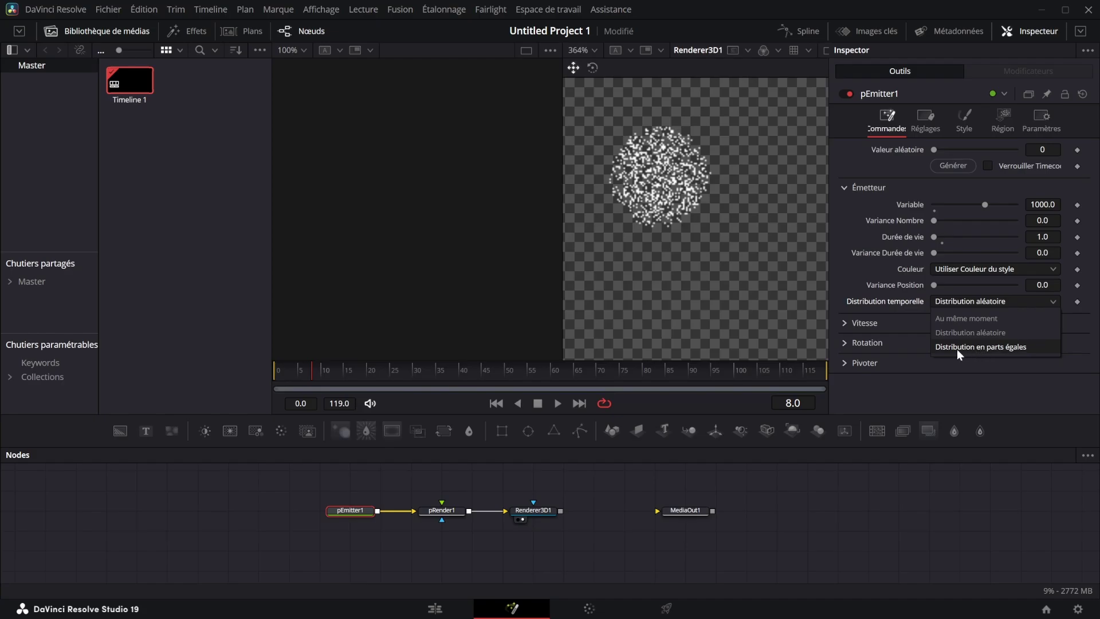
pyautogui.click(895, 274)
pyautogui.moveTo(934, 285); pyautogui.dragTo(1000, 269)
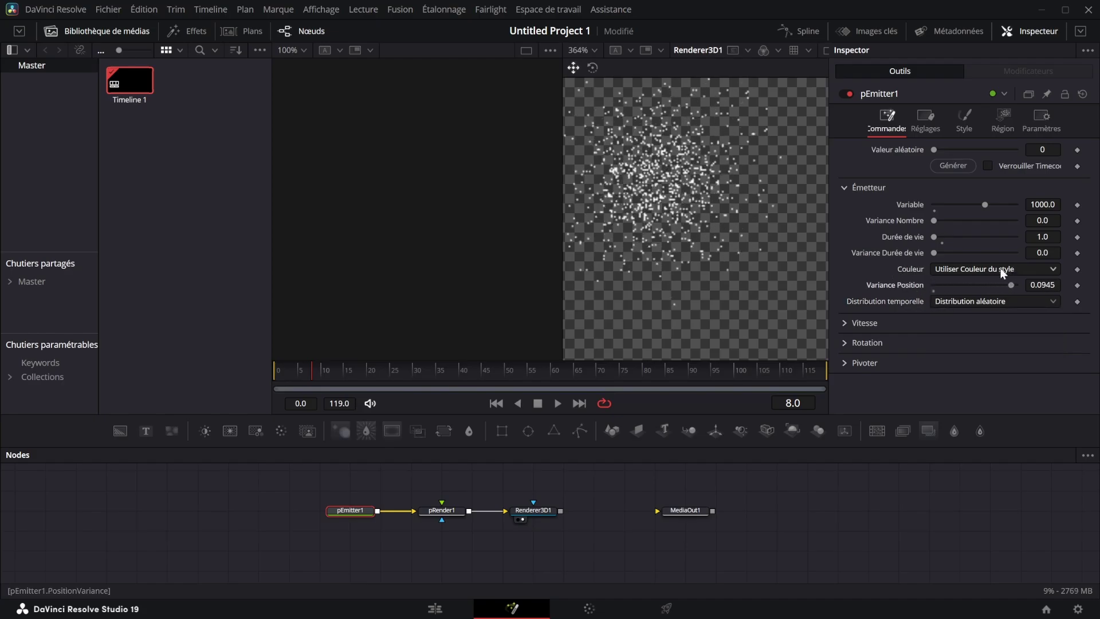
# Set pEmitter1's Vitesse to about 0.236 and Variance Vitesse to about 0.449, and preview the result up to frame 58.
pyautogui.click(848, 322)
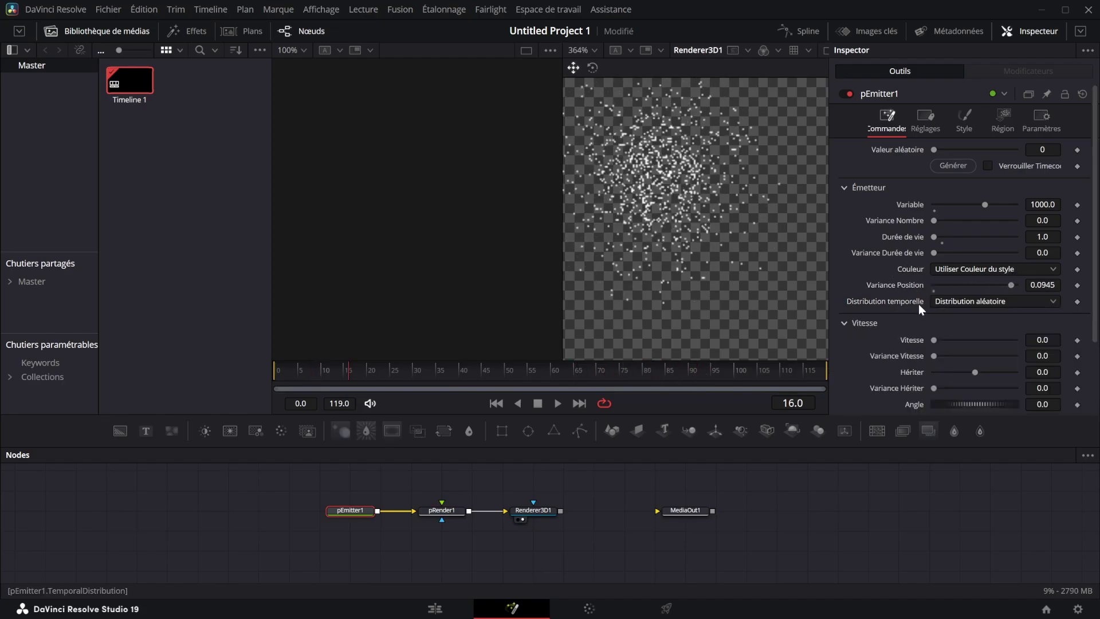
pyautogui.scroll(-3, 919, 302)
pyautogui.moveTo(934, 262); pyautogui.dragTo(1001, 243)
pyautogui.moveTo(487, 367); pyautogui.dragTo(542, 366)
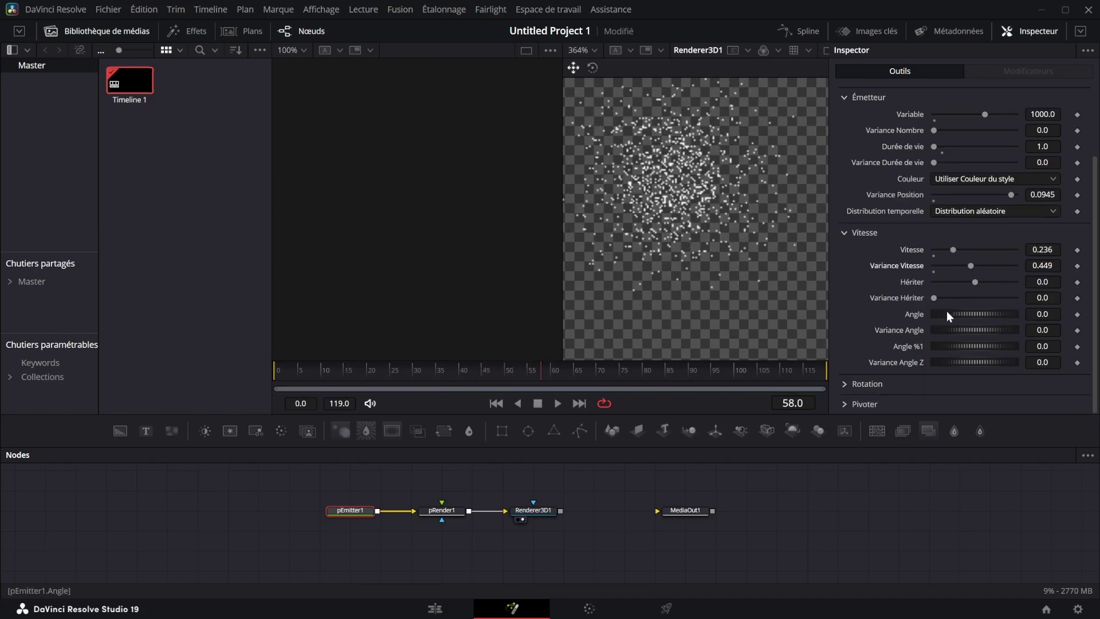
# Set pEmitter1's velocity Angle to about 153.9 and expand its Rotation and Pivoter controls.
pyautogui.moveTo(949, 314); pyautogui.dragTo(986, 317)
pyautogui.click(867, 384)
pyautogui.moveTo(980, 349); pyautogui.dragTo(990, 384)
pyautogui.click(864, 405)
pyautogui.scroll(10, 962, 319)
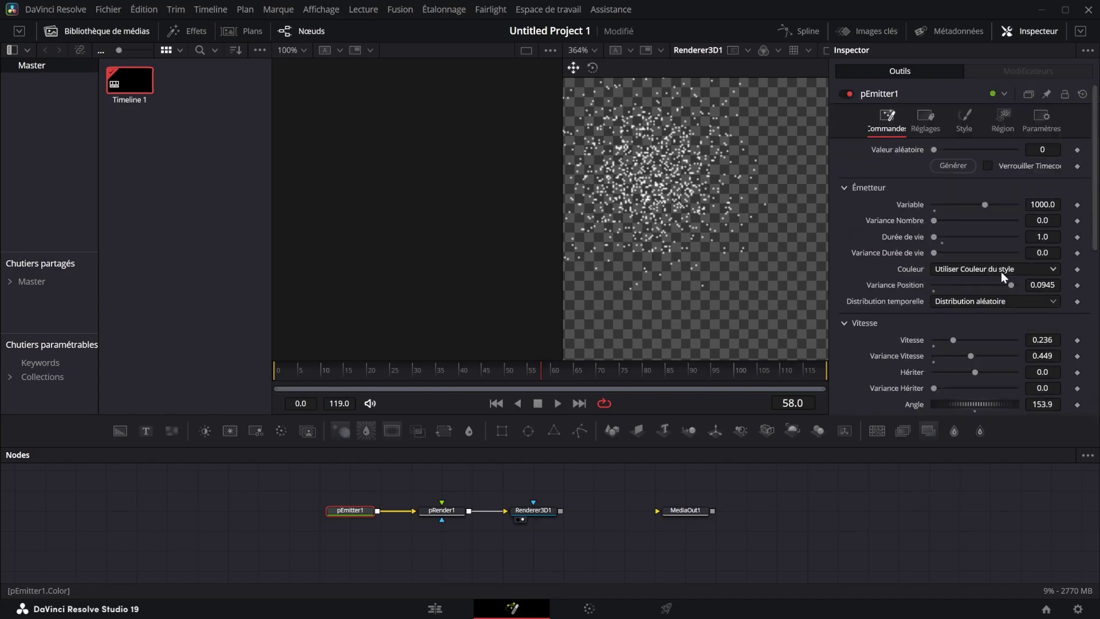
# Generate a new random seed (Valeur aléatoire) for pEmitter1, enable Verrouiller Timecode, and preview the particles up to frame 50.
pyautogui.click(966, 167)
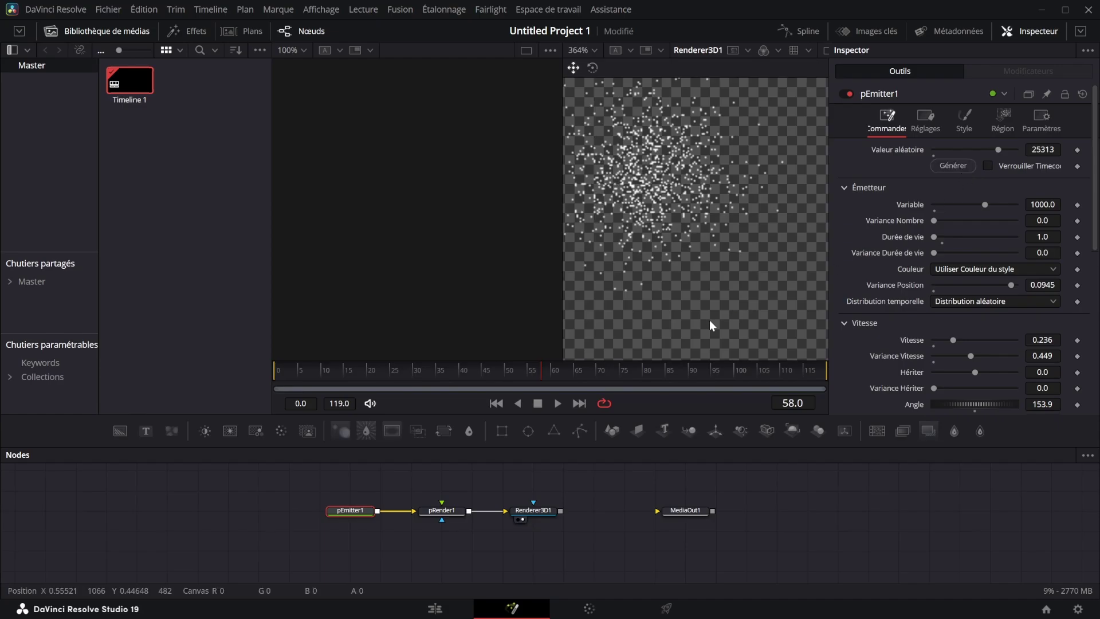
pyautogui.moveTo(578, 373); pyautogui.dragTo(528, 348)
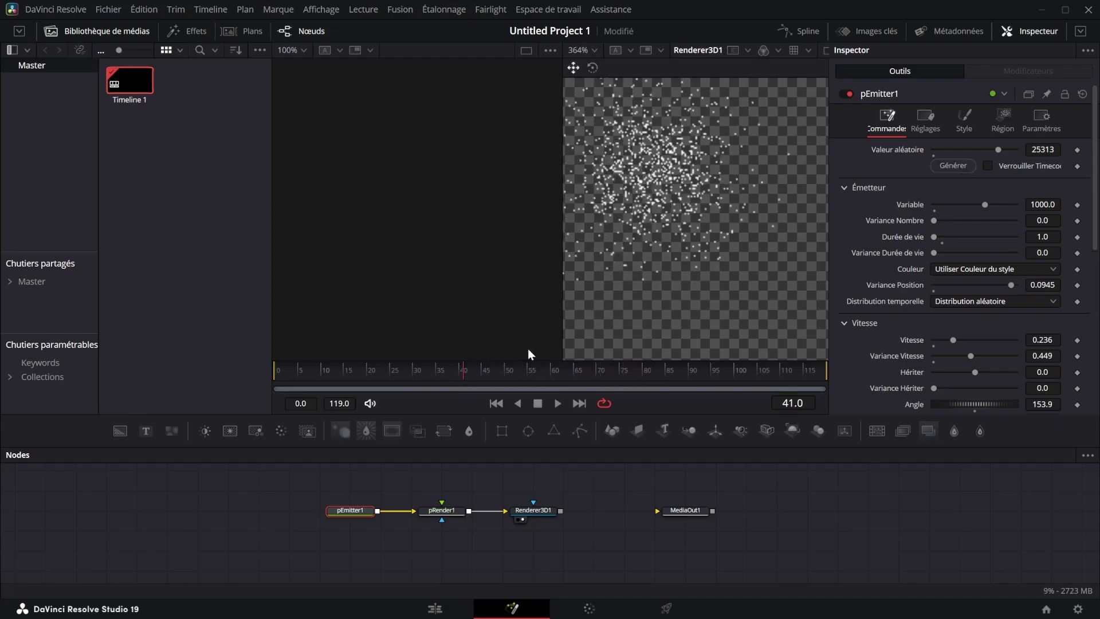
pyautogui.click(988, 165)
pyautogui.moveTo(588, 374); pyautogui.dragTo(505, 372)
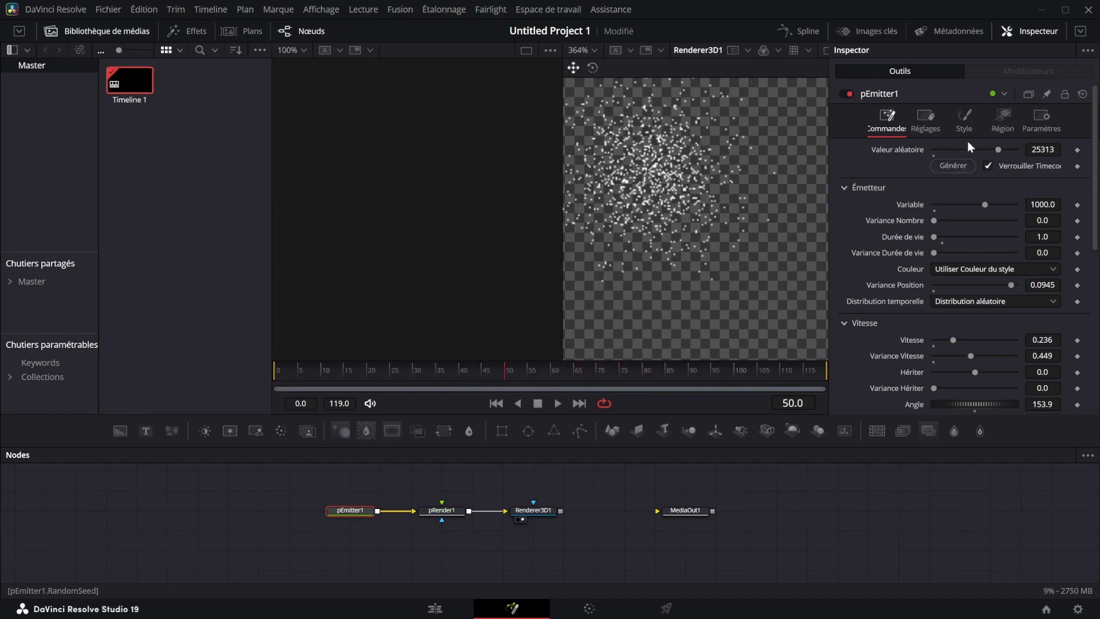
# Set pEmitter1's Variance Nombre to about 11 and preview the whole particle cloud back at frame 25.
pyautogui.moveTo(934, 221); pyautogui.dragTo(943, 228)
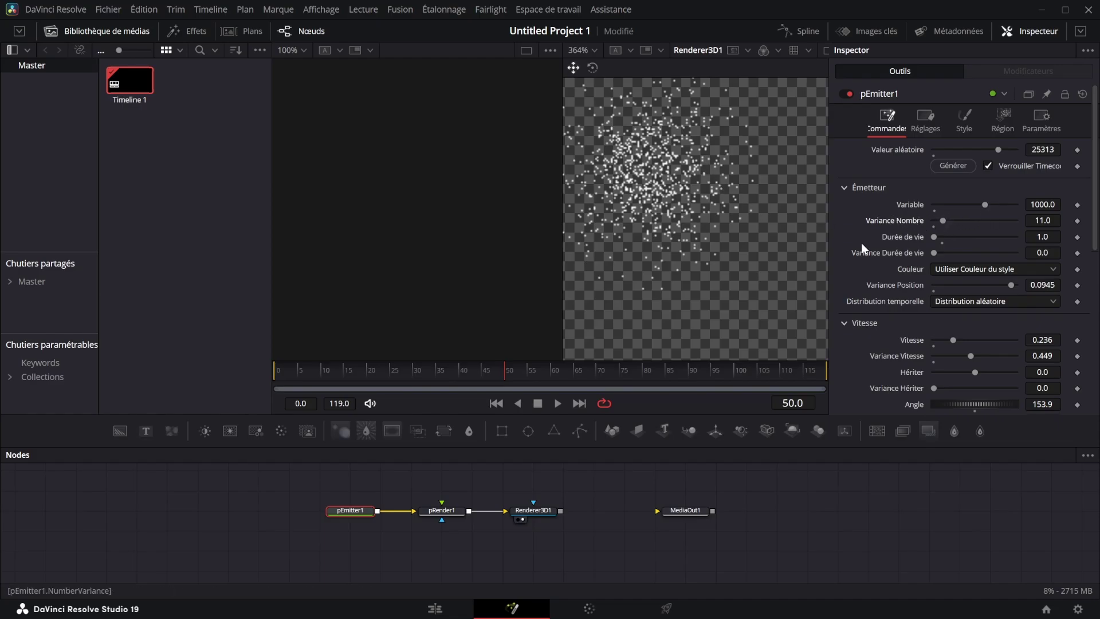
pyautogui.press('space')
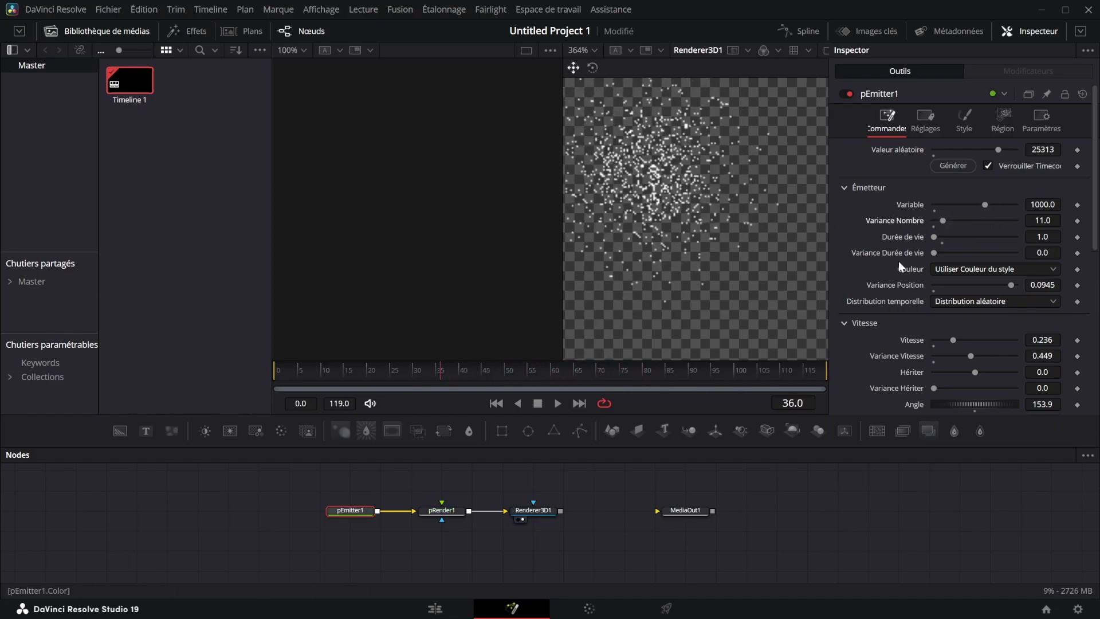
pyautogui.moveTo(368, 376); pyautogui.dragTo(391, 376)
pyautogui.scroll(-10, 720, 239)
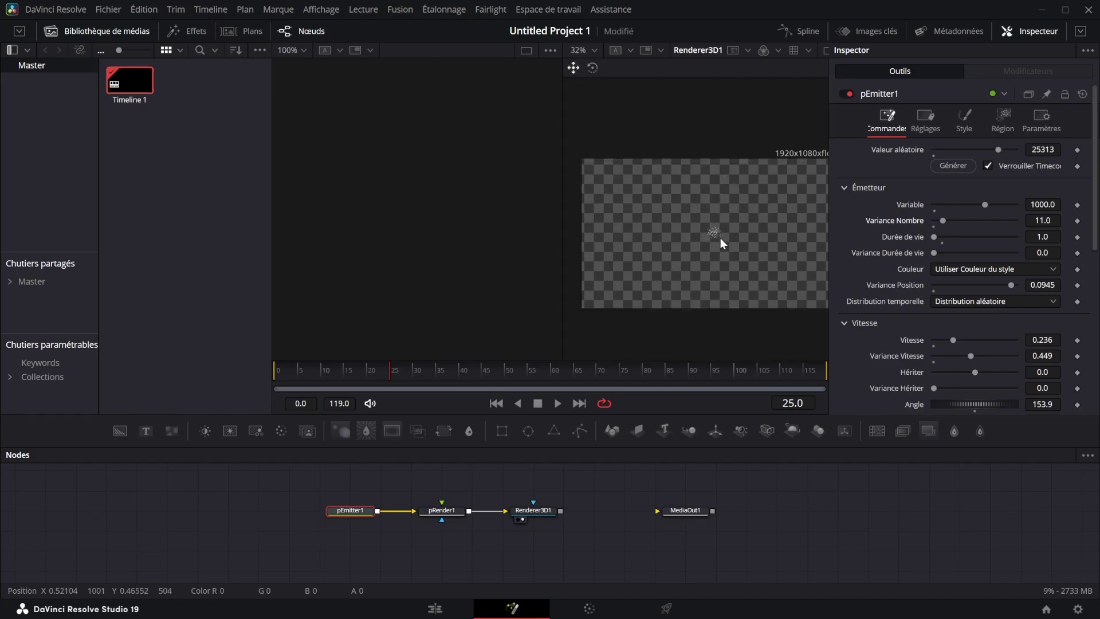
pyautogui.scroll(2, 720, 238)
pyautogui.scroll(2, 720, 238)
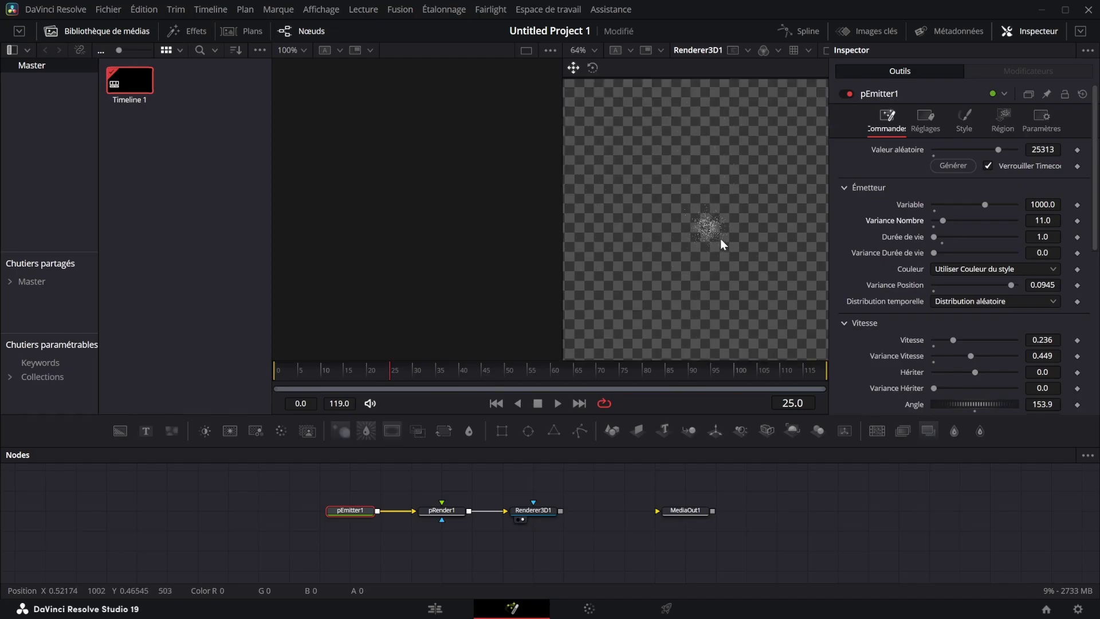
# Review pEmitter1's Réglages sets, its style options and the list of available particle styles.
pyautogui.click(931, 118)
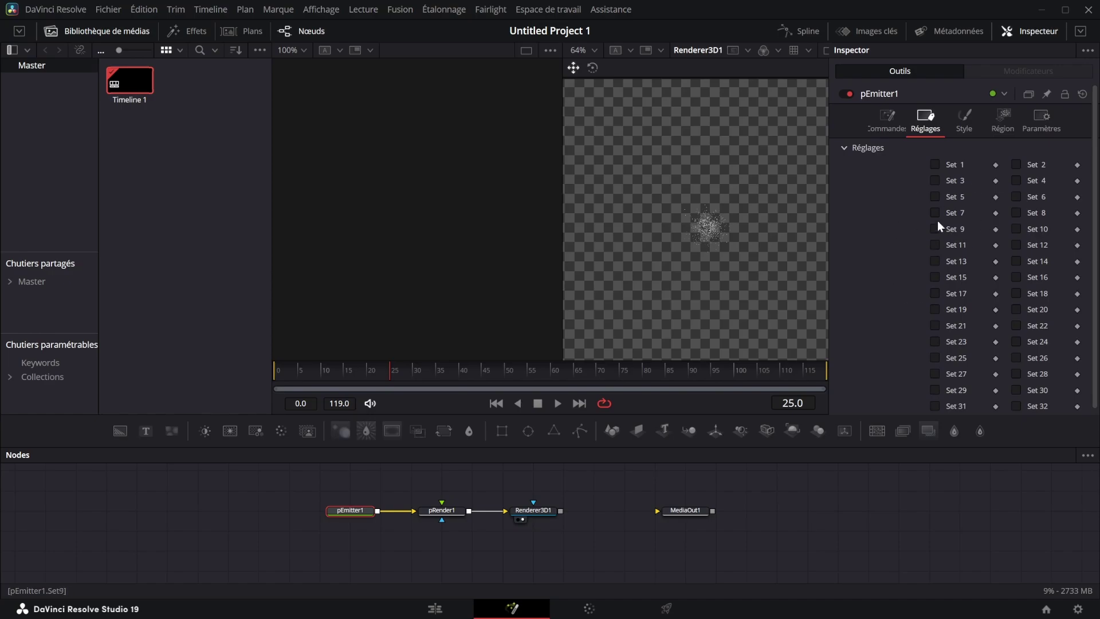
pyautogui.click(972, 118)
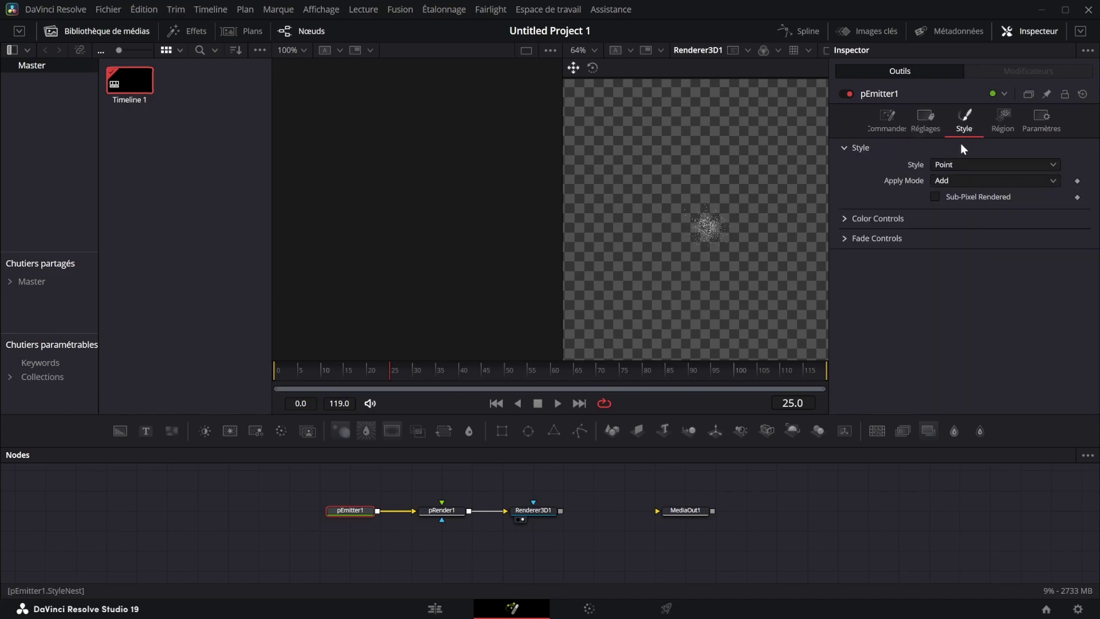
pyautogui.click(937, 197)
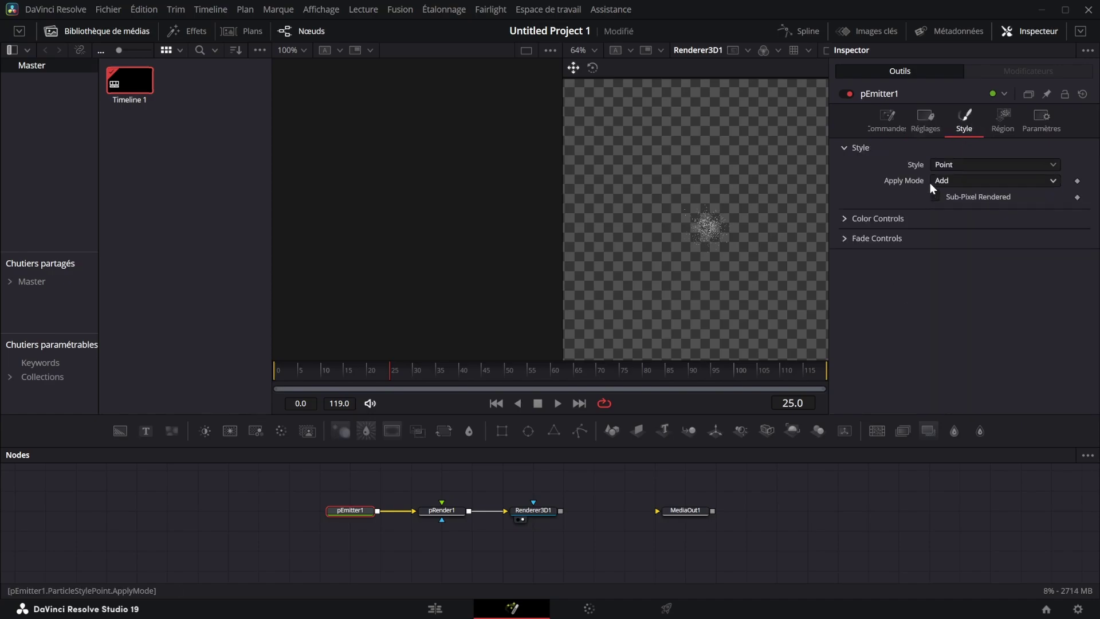
pyautogui.click(994, 164)
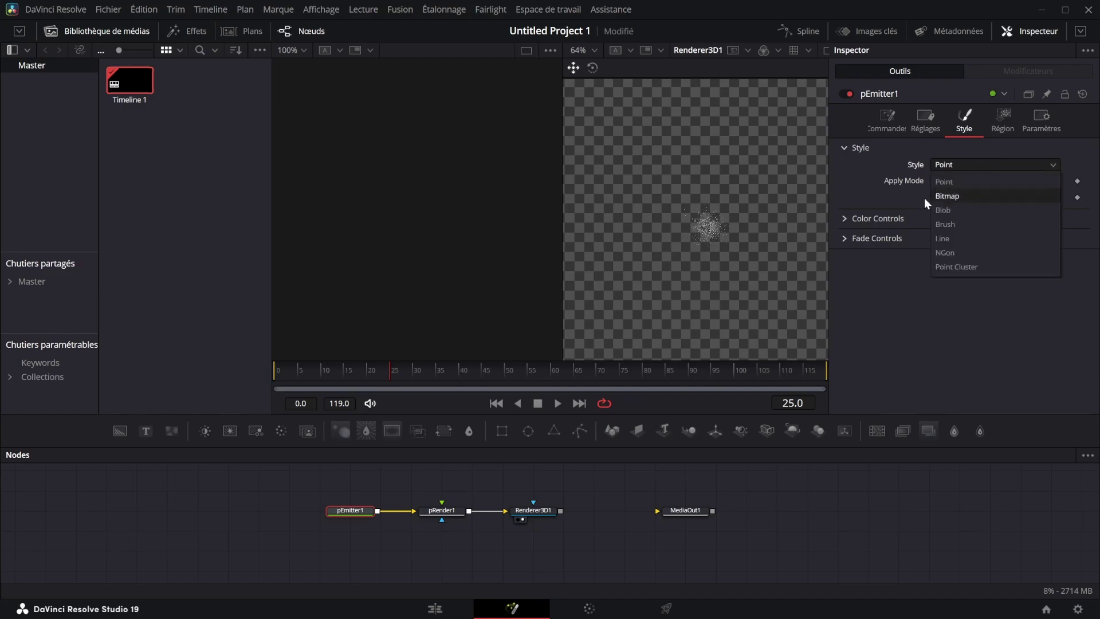
pyautogui.click(891, 150)
# Try the Line particle style on pEmitter1 and examine the lines in pRender1's 3D view.
pyautogui.click(957, 165)
pyautogui.click(957, 238)
pyautogui.press('1')
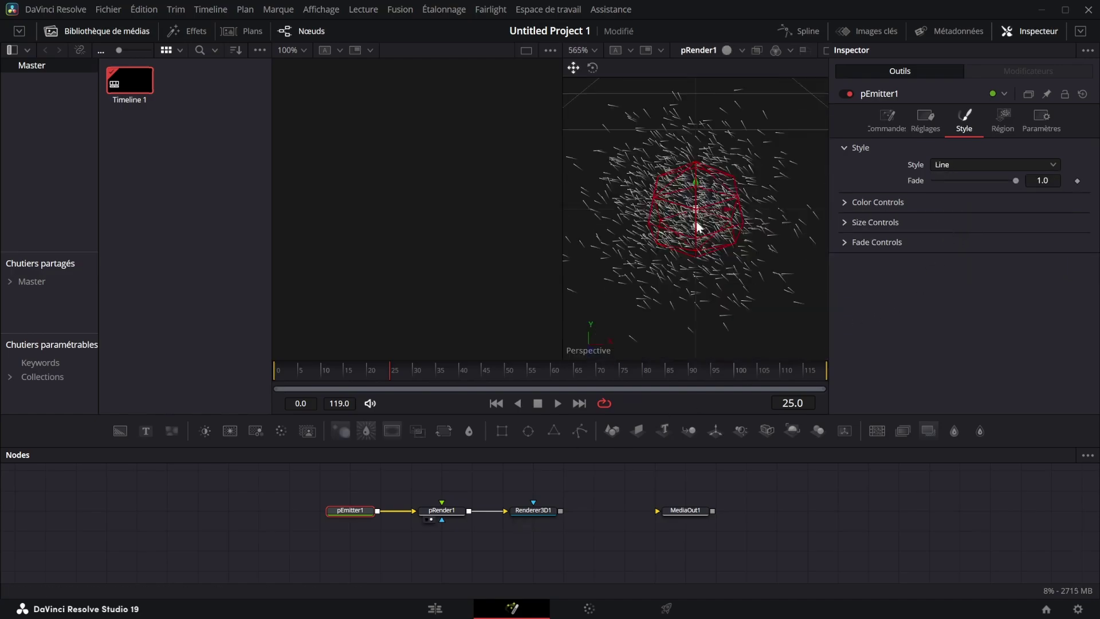
pyautogui.scroll(5, 696, 222)
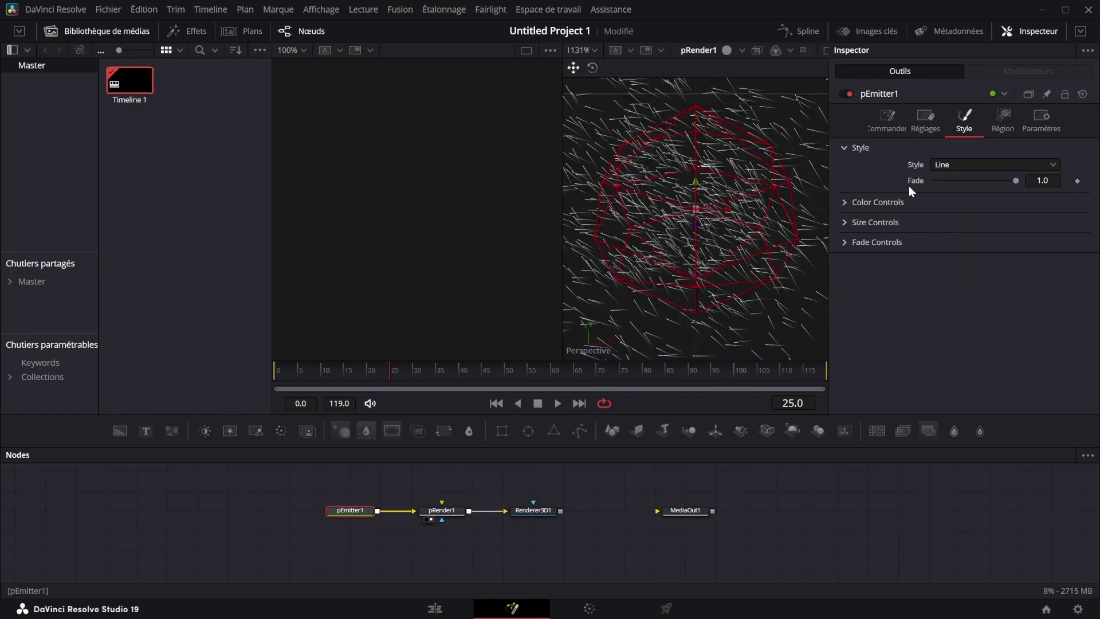
# Try the Blob particle style on pEmitter1 and view the result through Renderer3D1.
pyautogui.click(939, 164)
pyautogui.click(951, 210)
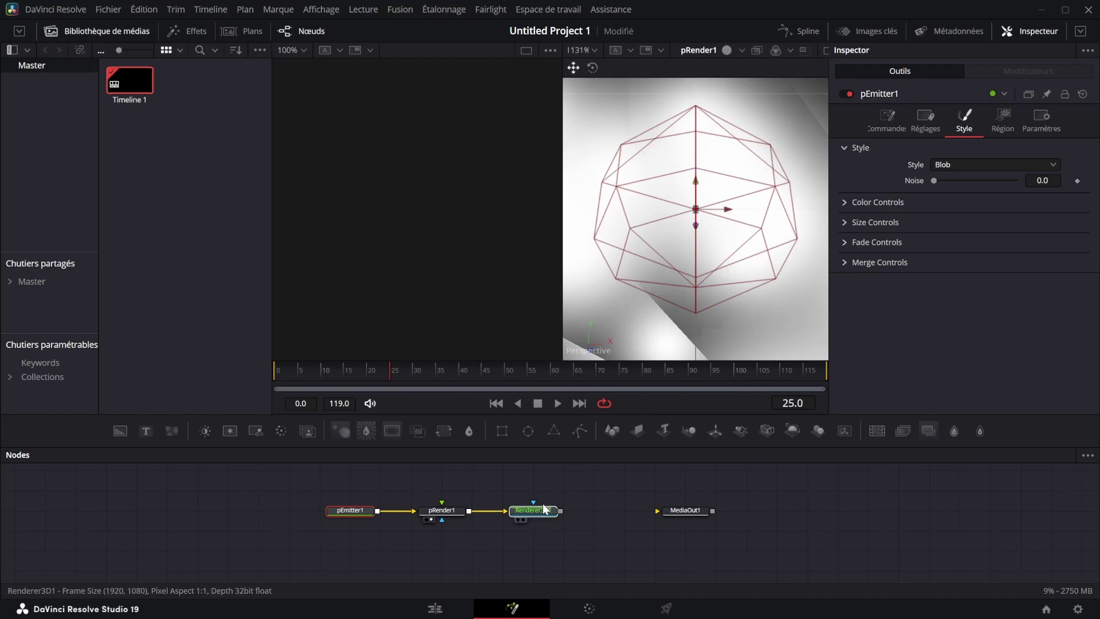
pyautogui.scroll(-6, 737, 247)
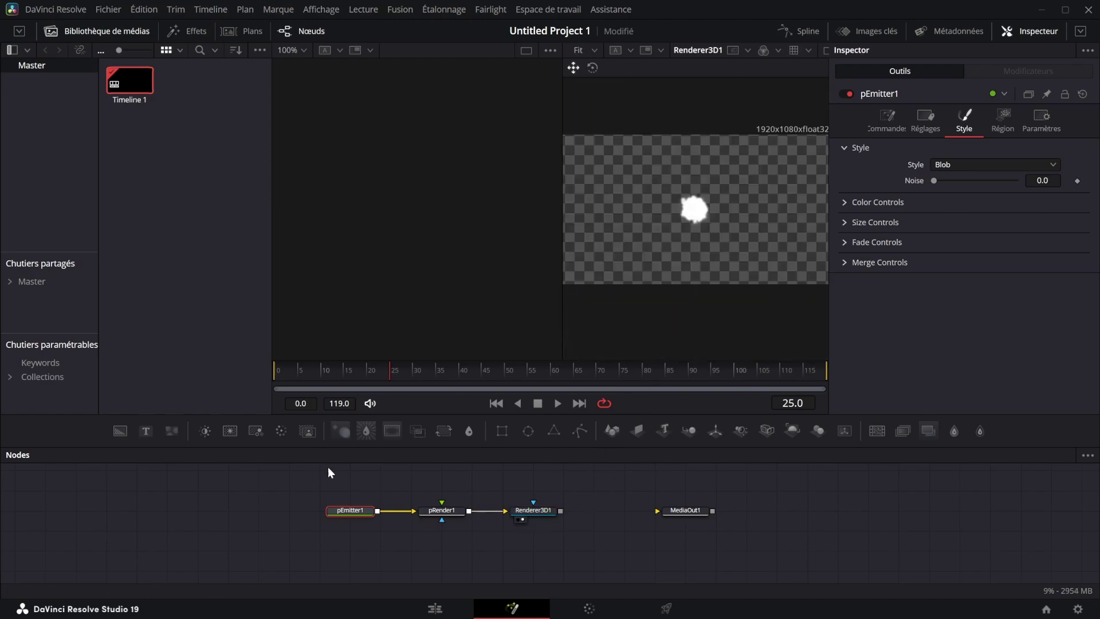
# Set pEmitter1's number of particles (Variable) to 100.
pyautogui.click(887, 120)
pyautogui.click(1038, 204)
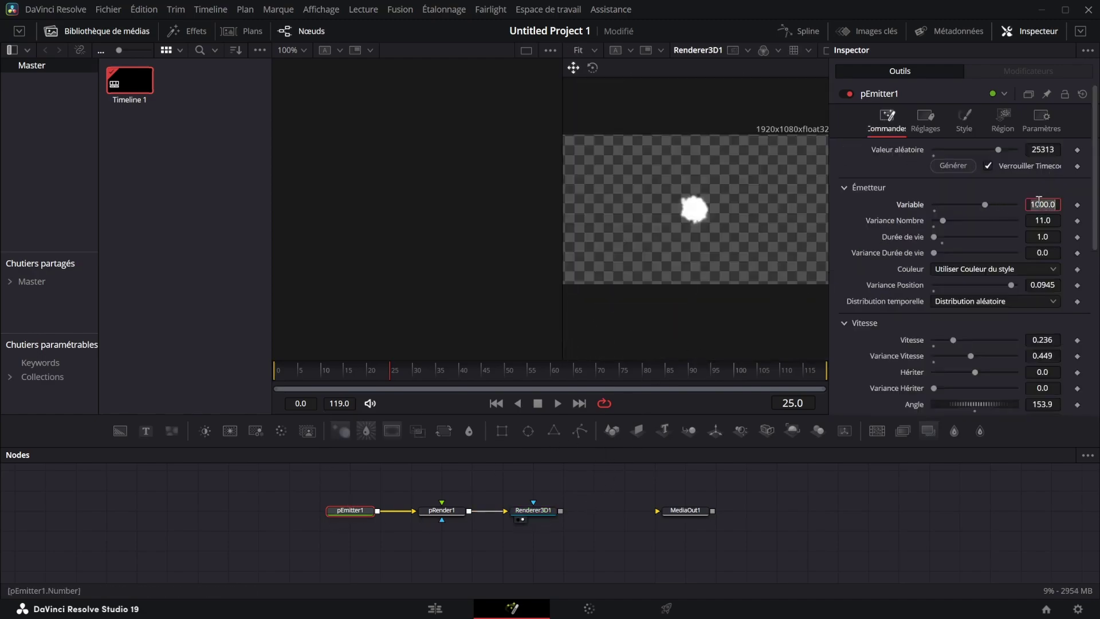
pyautogui.write('100')
# Try the NGon particle style on pEmitter1 with the solid pentagon type and the shaded, outlined pentagon type.
pyautogui.click(965, 120)
pyautogui.click(996, 164)
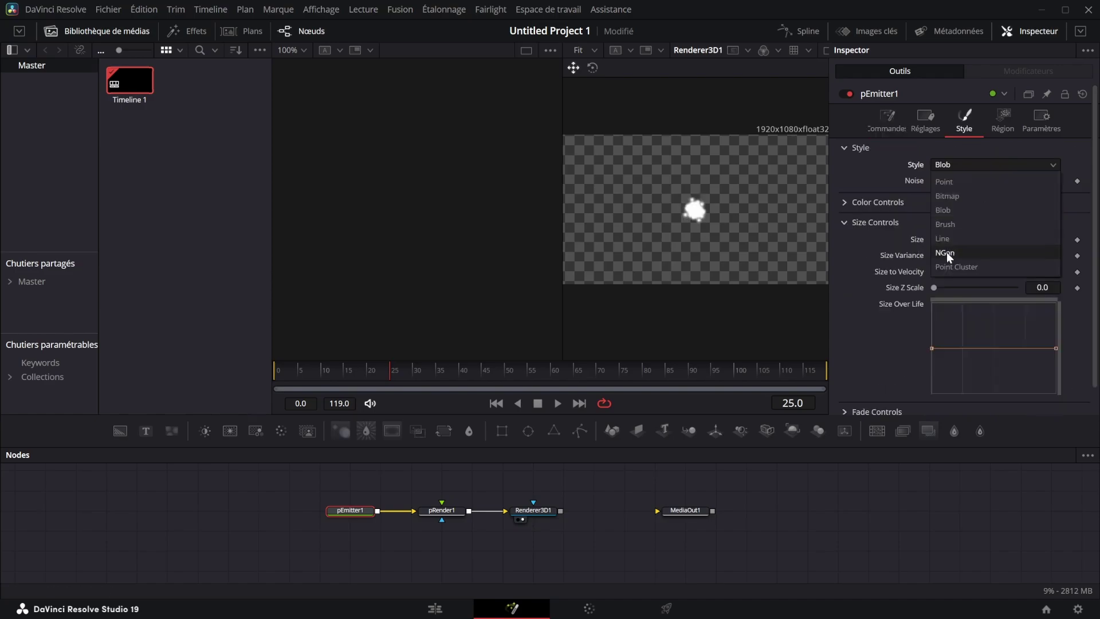
pyautogui.click(946, 253)
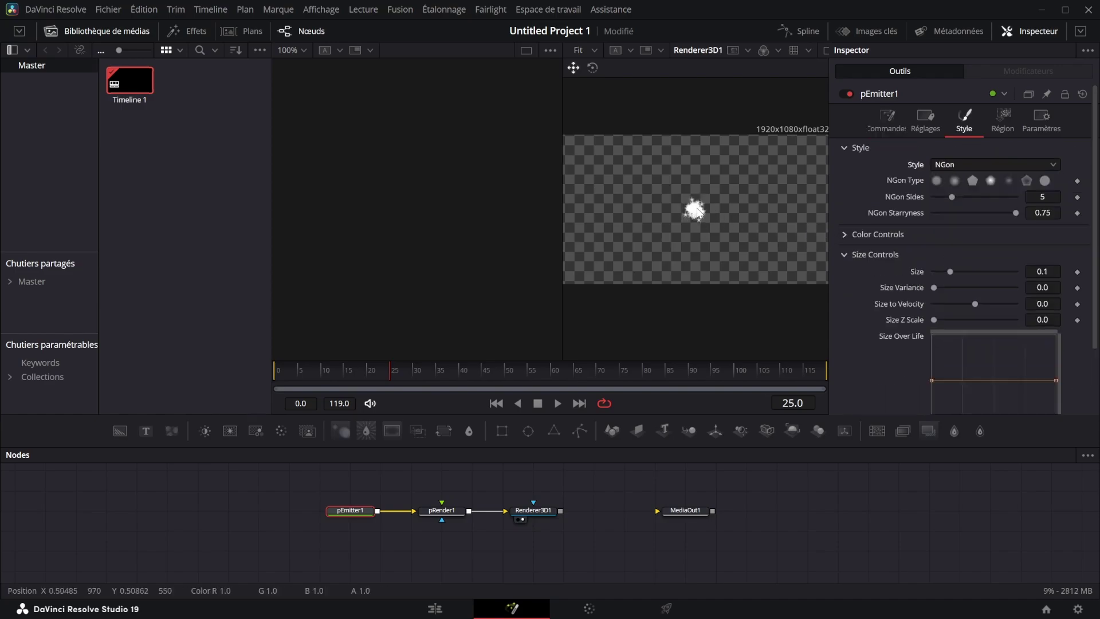
pyautogui.scroll(5, 706, 168)
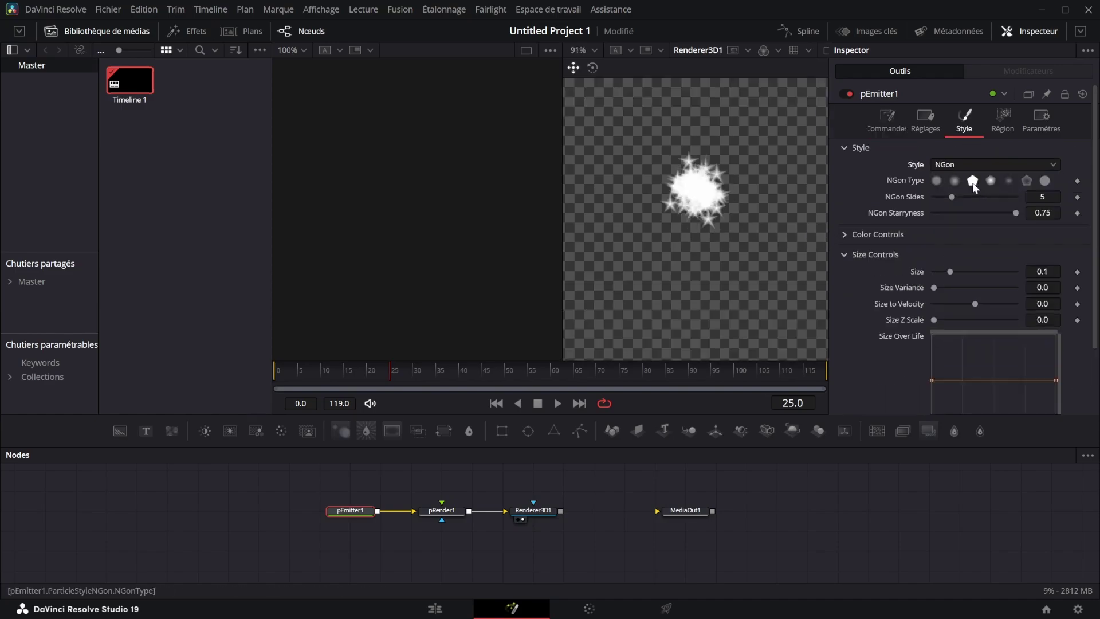
pyautogui.click(972, 182)
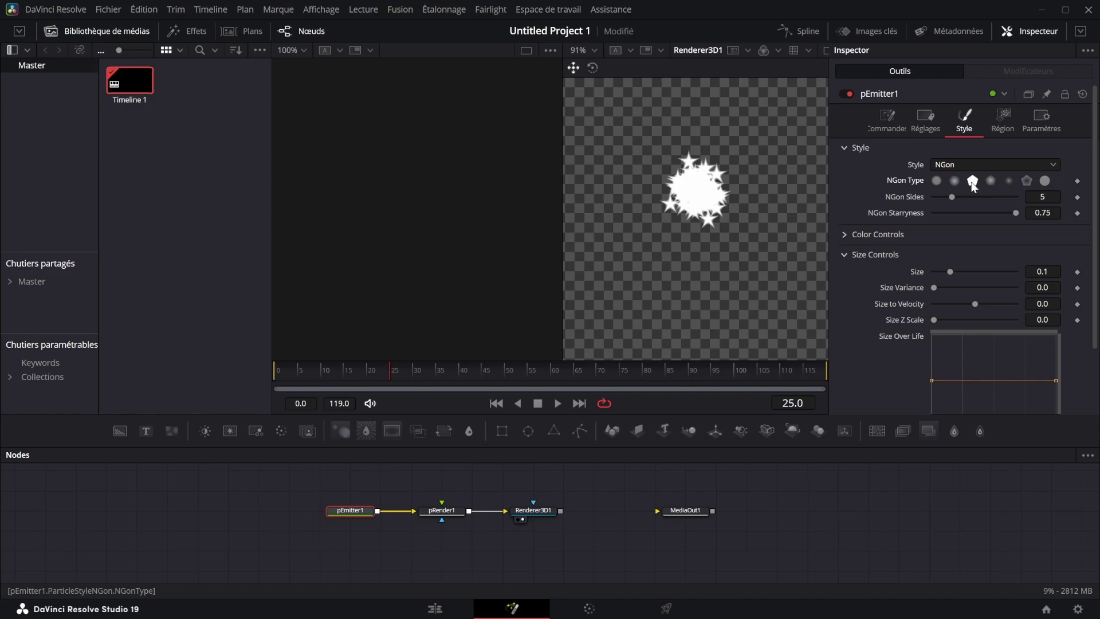
pyautogui.click(1026, 183)
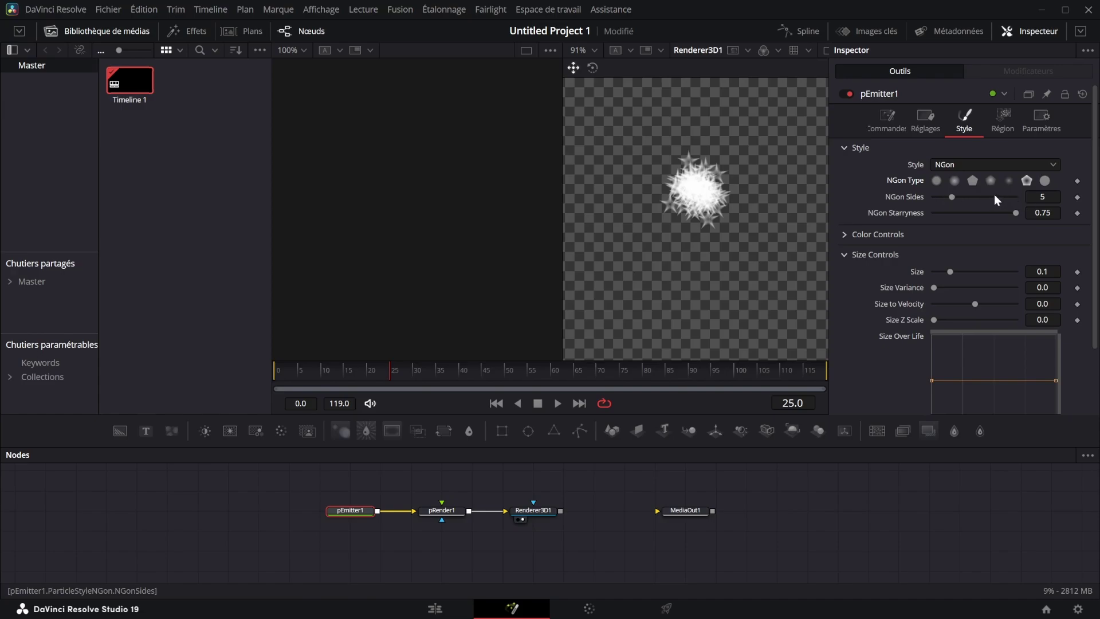
# Compare the Point Cluster and Point particle styles on pEmitter1.
pyautogui.click(955, 167)
pyautogui.click(953, 263)
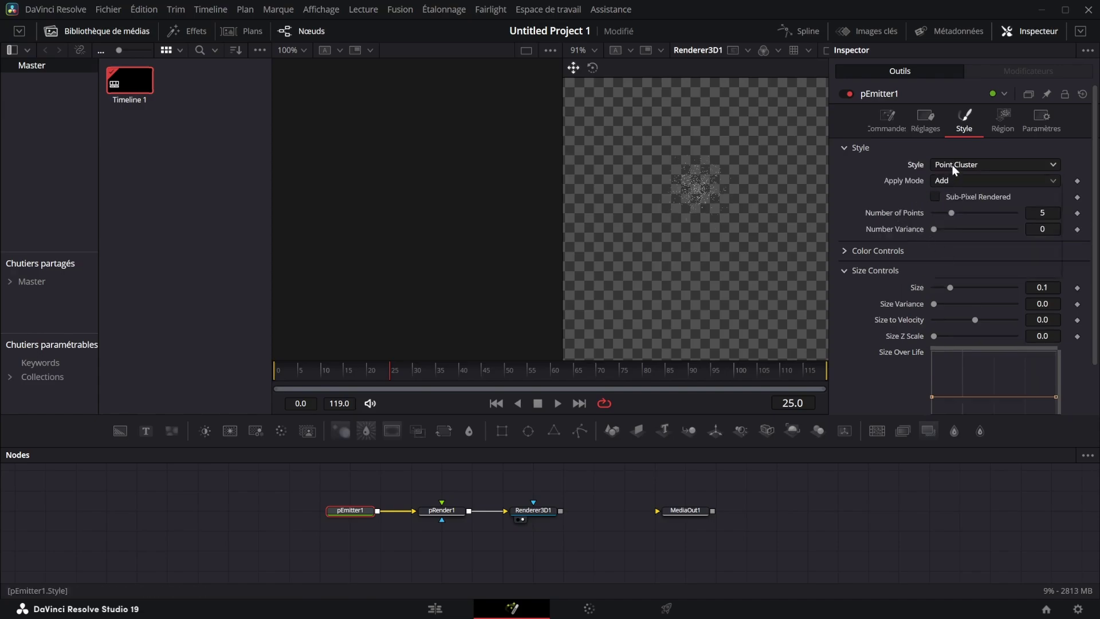
pyautogui.click(954, 166)
pyautogui.click(961, 181)
pyautogui.click(957, 167)
pyautogui.click(974, 267)
pyautogui.click(958, 164)
pyautogui.click(889, 184)
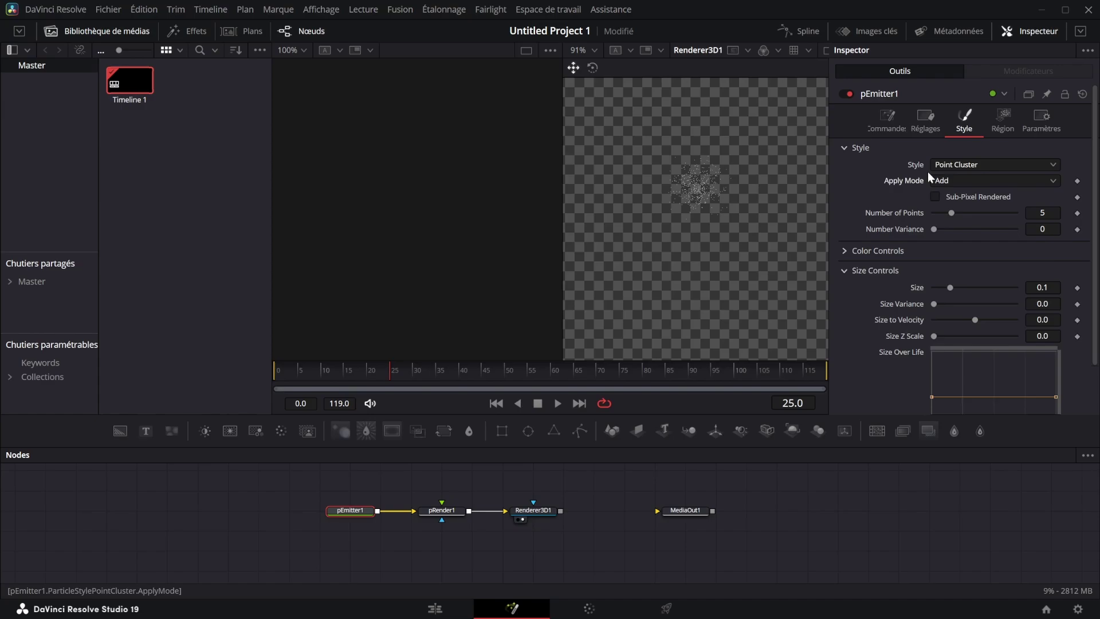
# Set pEmitter1's style to Bitmap and feed the emitter with a Text+ node connected through a Bitmap node.
pyautogui.click(961, 164)
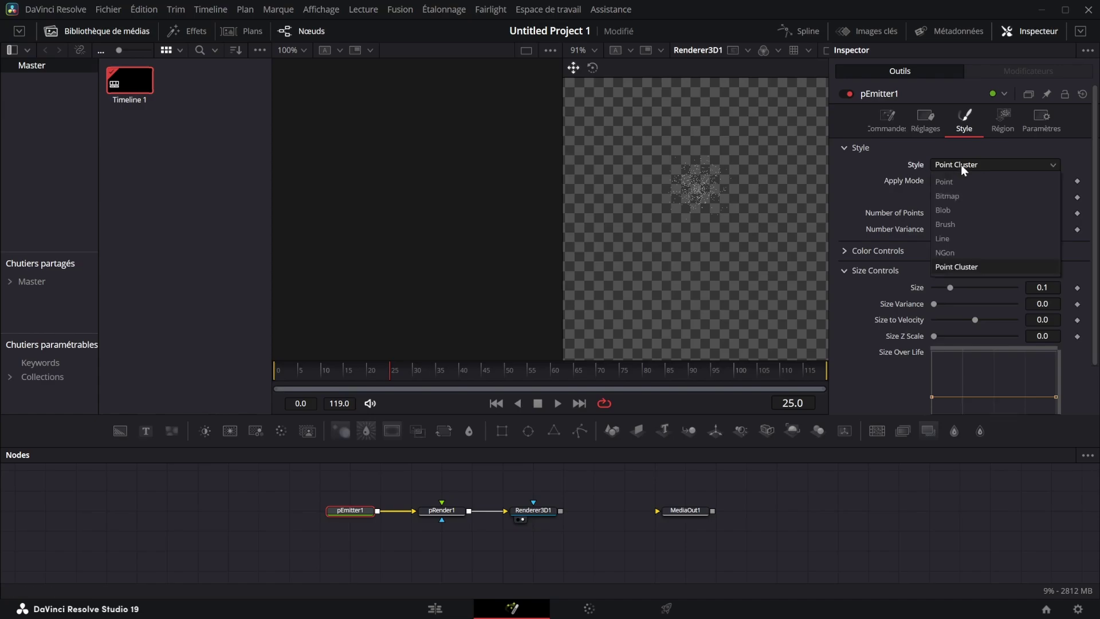
pyautogui.click(955, 197)
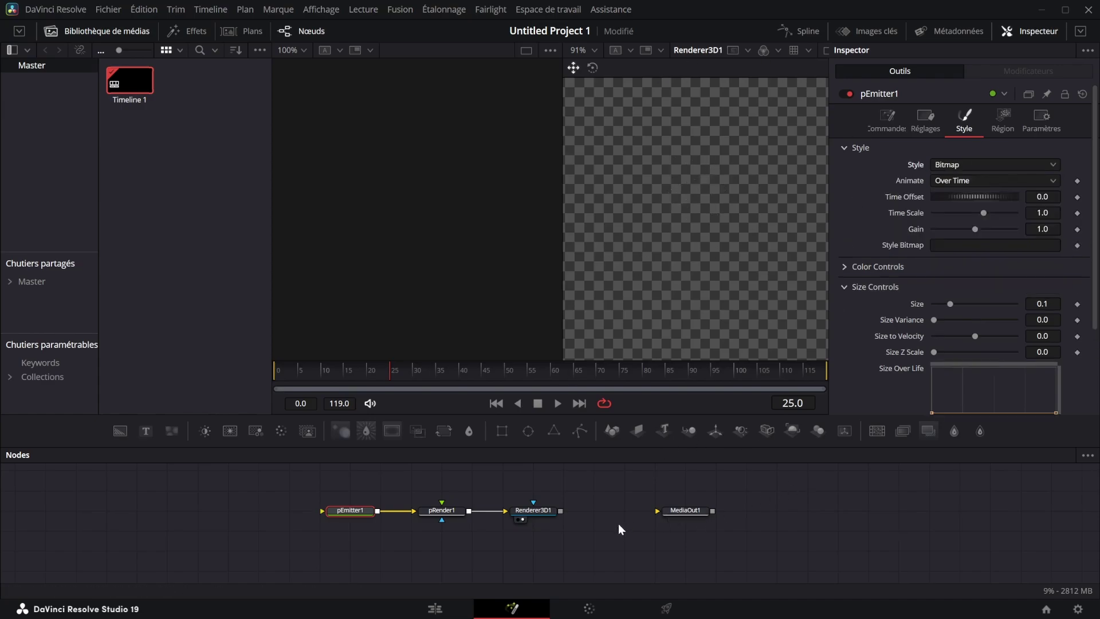
pyautogui.moveTo(617, 524); pyautogui.dragTo(839, 536)
pyautogui.click(462, 527)
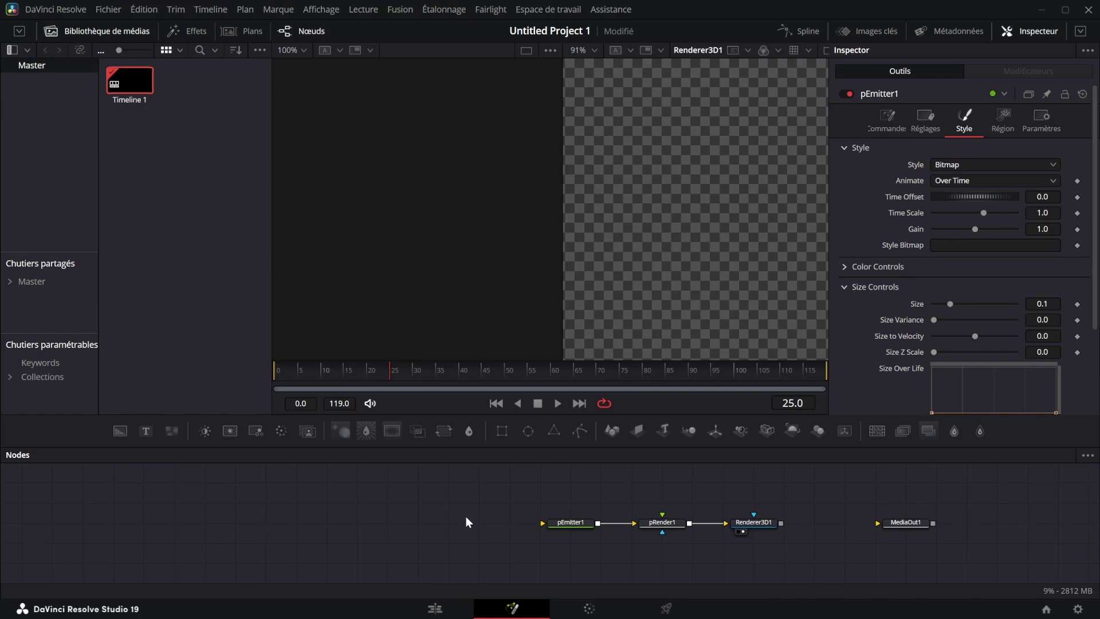
pyautogui.moveTo(146, 431); pyautogui.dragTo(579, 527)
pyautogui.click(385, 519)
pyautogui.hotkey('shift', 'space')
pyautogui.write('bitm')
pyautogui.press('Return')
# Switch pEmitter1's style to Point and undo the change.
pyautogui.click(573, 524)
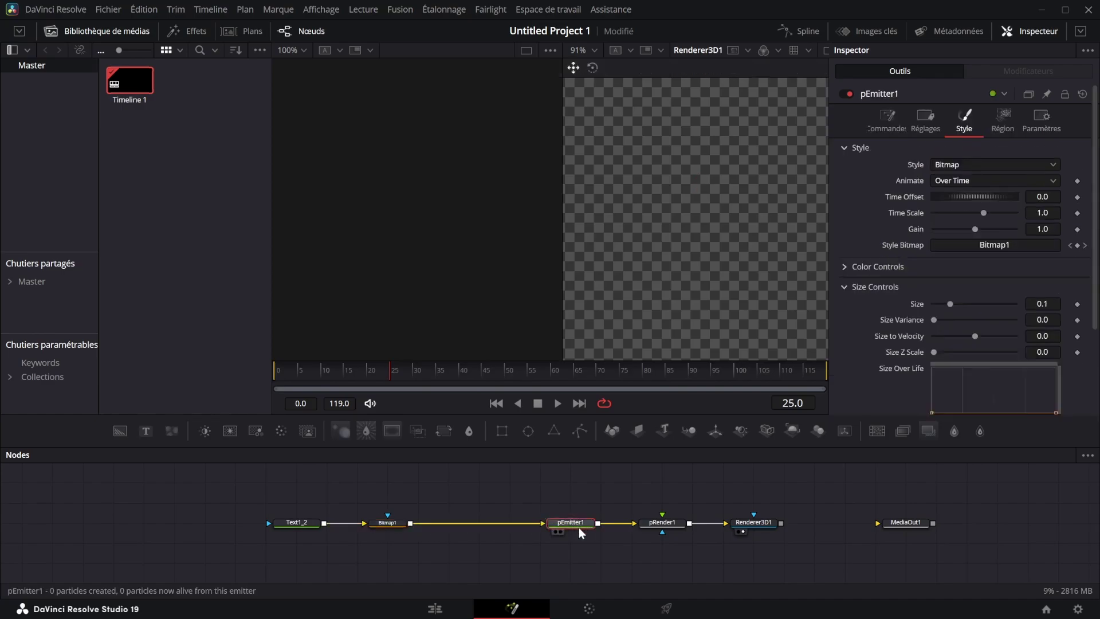
pyautogui.click(965, 165)
pyautogui.click(957, 181)
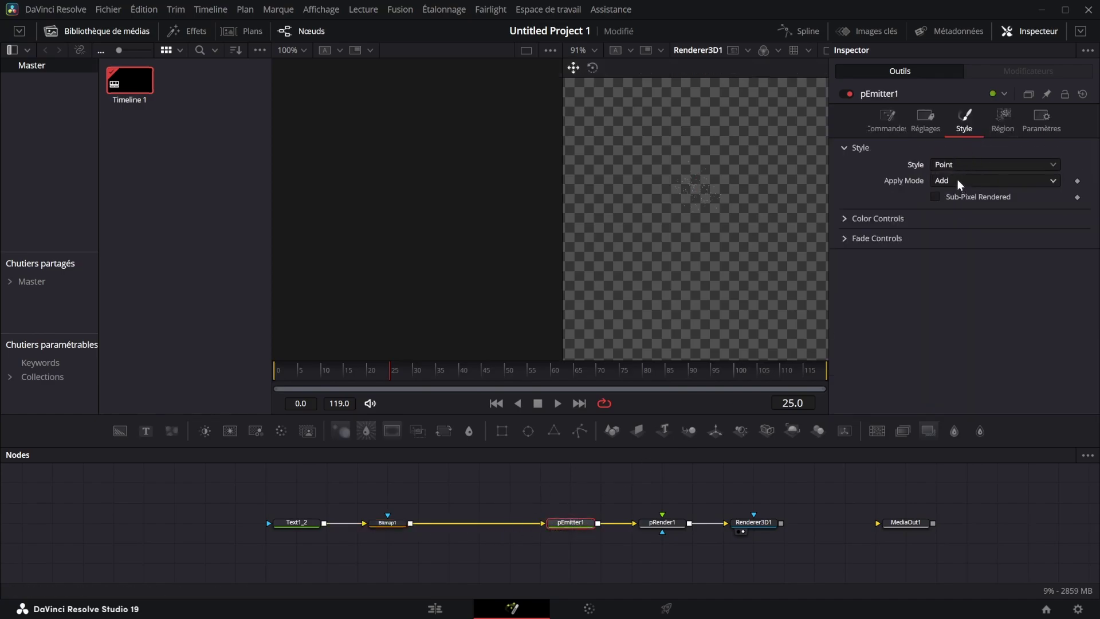
pyautogui.hotkey('ctrl', 'z')
# Enter the text LBDAVINCI in the Text+ node and set its size (Taille) to about 0.2047.
pyautogui.click(297, 523)
pyautogui.click(947, 233)
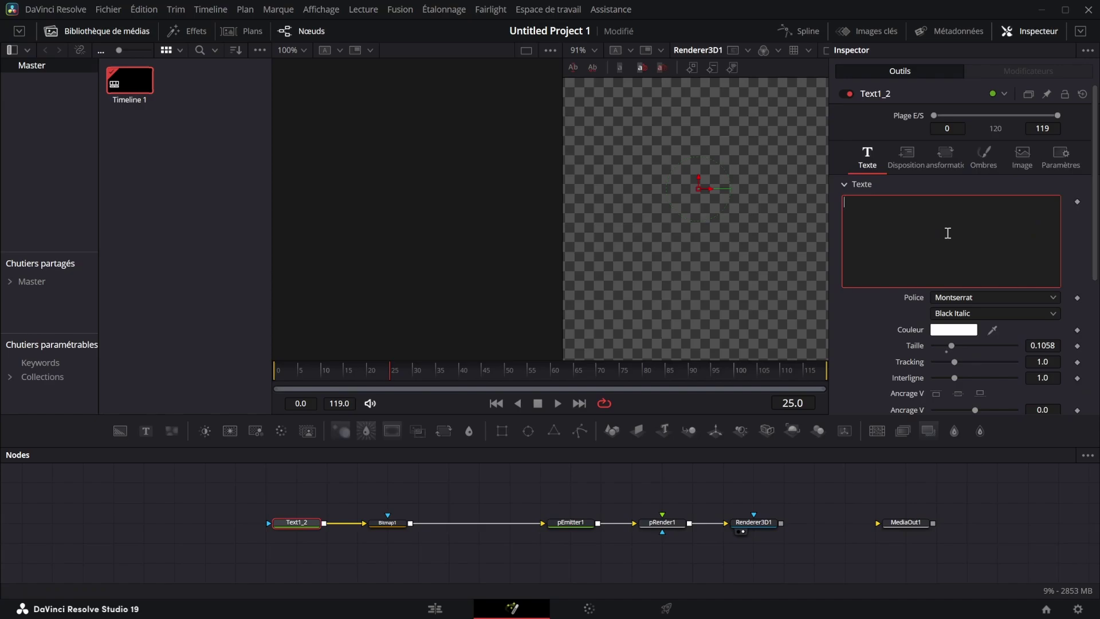
pyautogui.write('LBDAVINCI')
pyautogui.scroll(5, 715, 173)
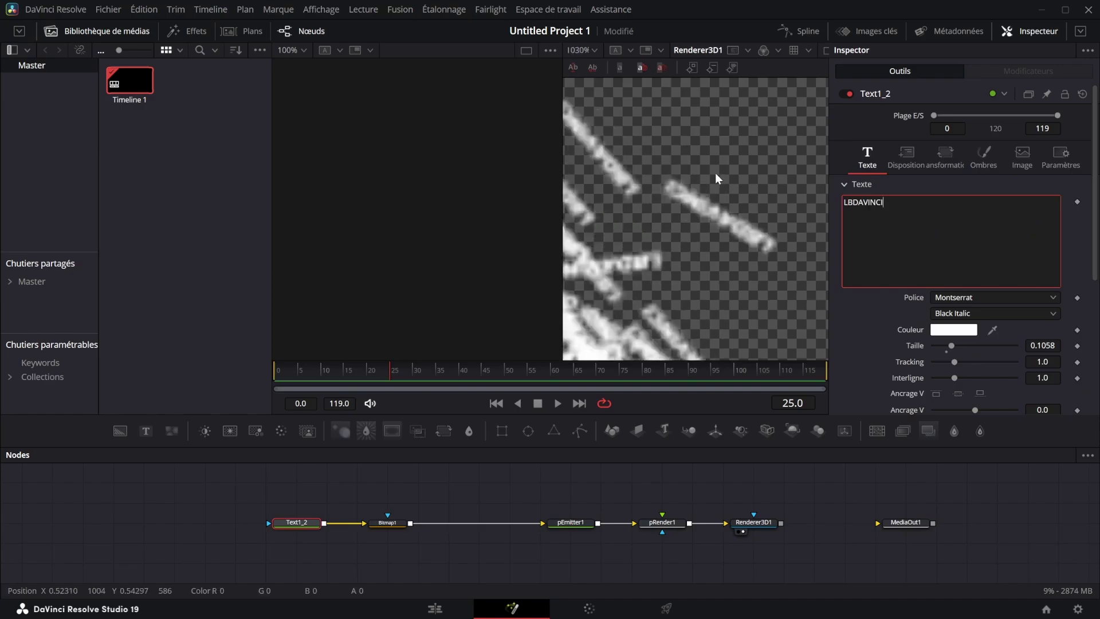
pyautogui.scroll(-8, 695, 220)
pyautogui.scroll(2, 679, 251)
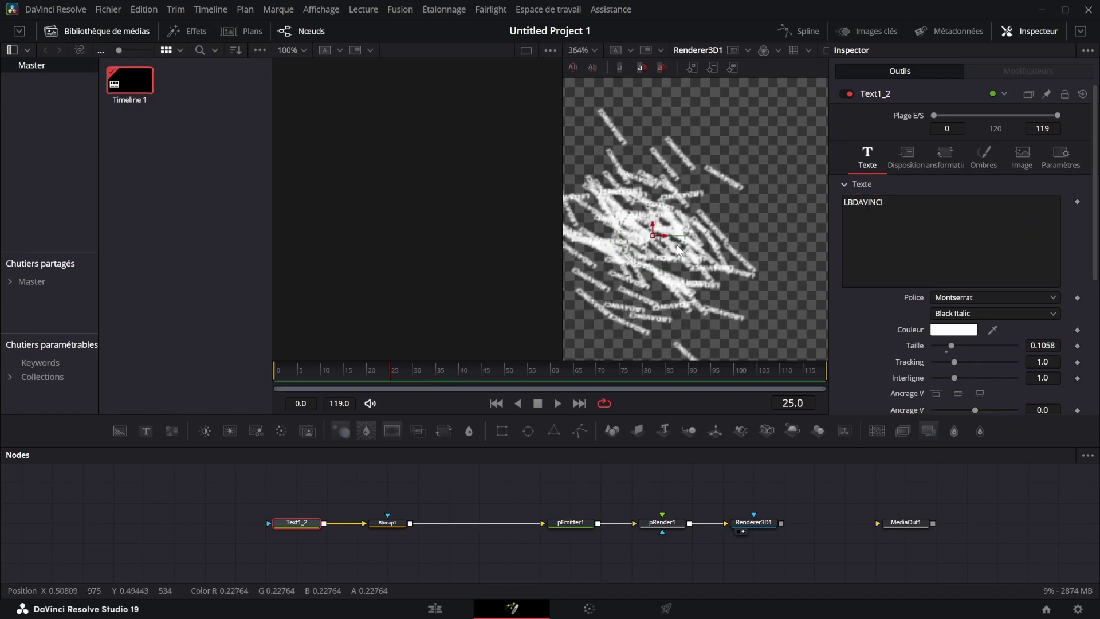
pyautogui.scroll(-2, 679, 250)
pyautogui.moveTo(952, 345); pyautogui.dragTo(971, 342)
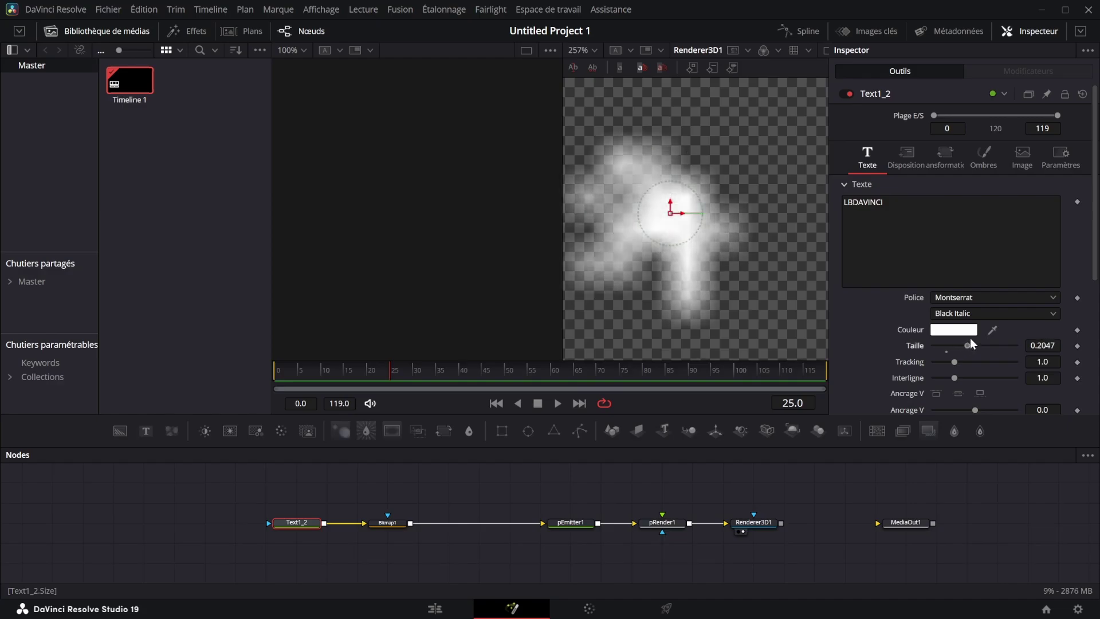
# Enlarge pEmitter1's Sphere region to a size (Taille) of 1.0.
pyautogui.click(573, 523)
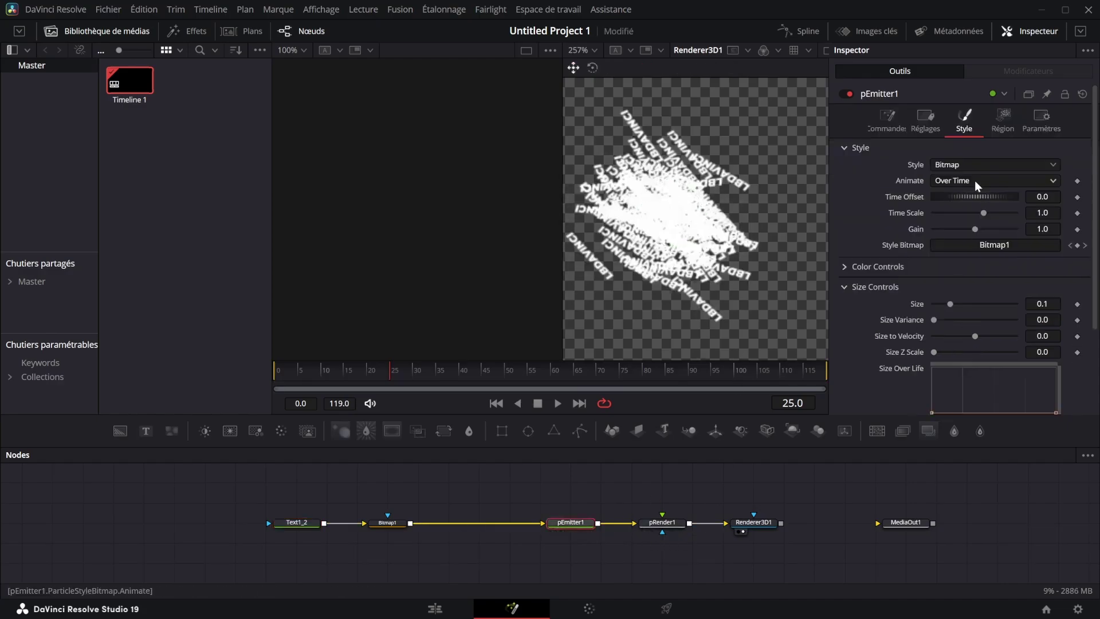
pyautogui.click(1003, 120)
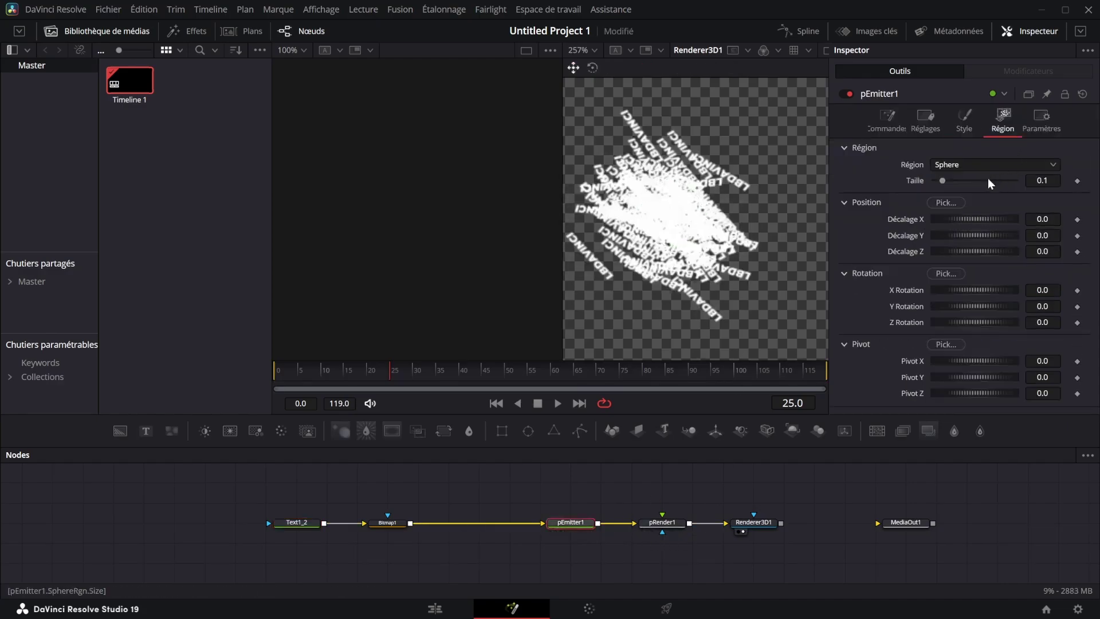
pyautogui.moveTo(943, 180); pyautogui.dragTo(1017, 181)
pyautogui.scroll(-3, 704, 226)
pyautogui.scroll(-1, 705, 226)
# Adjust the size of the Text+ node's text and set pEmitter1's particle style Size to about 0.1693.
pyautogui.click(296, 523)
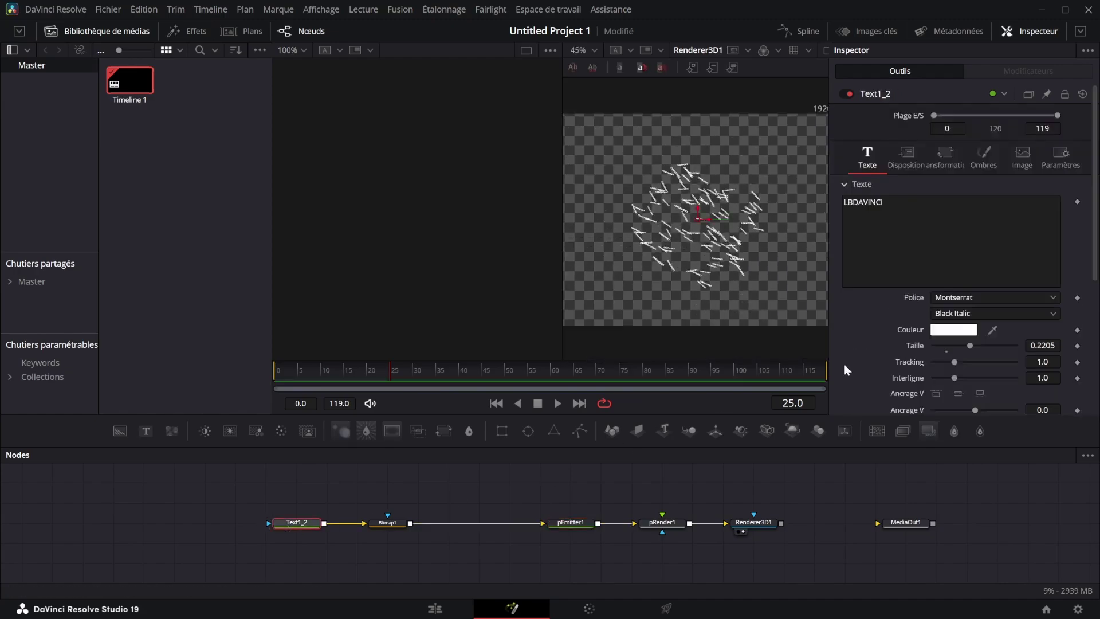
pyautogui.moveTo(970, 344); pyautogui.dragTo(963, 297)
pyautogui.click(571, 523)
pyautogui.click(964, 119)
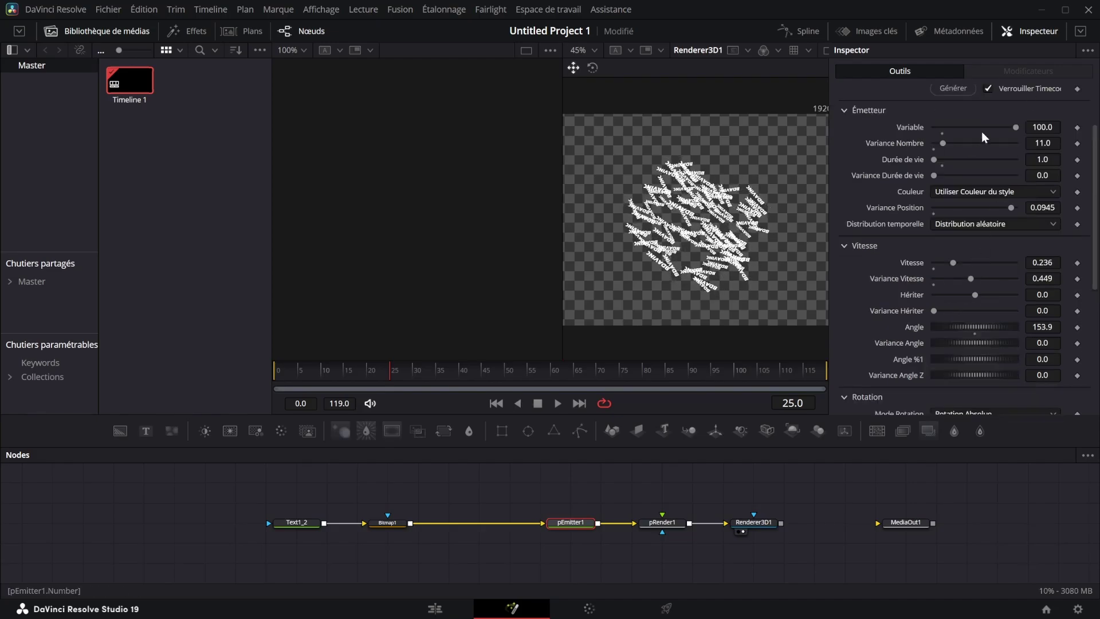
# Set pEmitter1's velocity to 0.504 with variance 0.74, and its rotation to Y variance 120, Z 221.7 and Z variance 174.7.
pyautogui.scroll(-3, 965, 181)
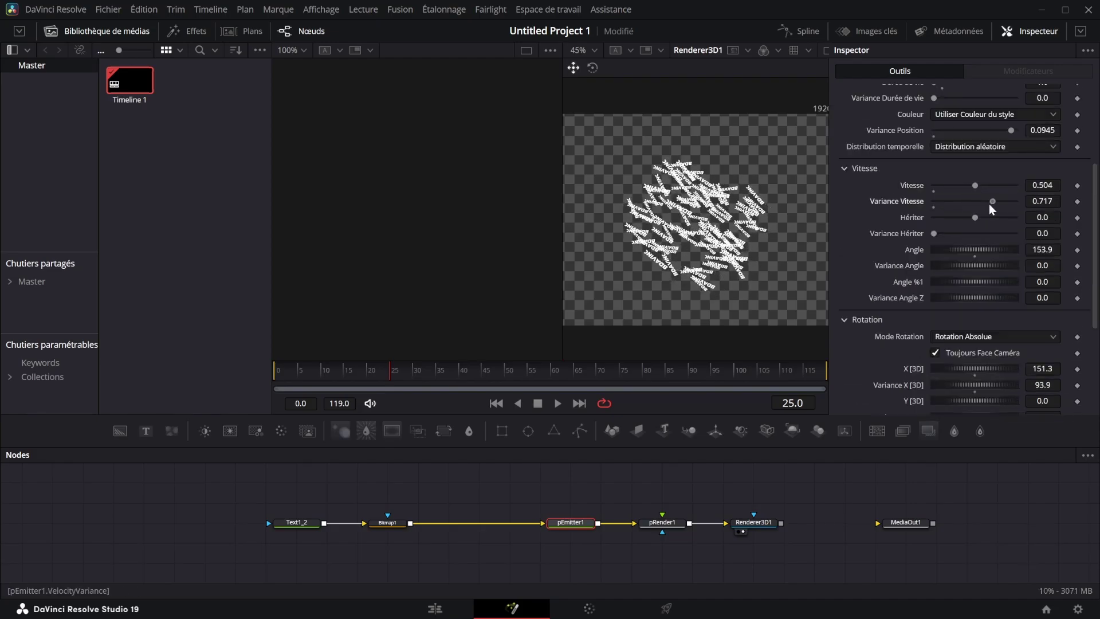
pyautogui.scroll(-6, 986, 219)
pyautogui.click(956, 294)
pyautogui.click(966, 277)
pyautogui.click(973, 262)
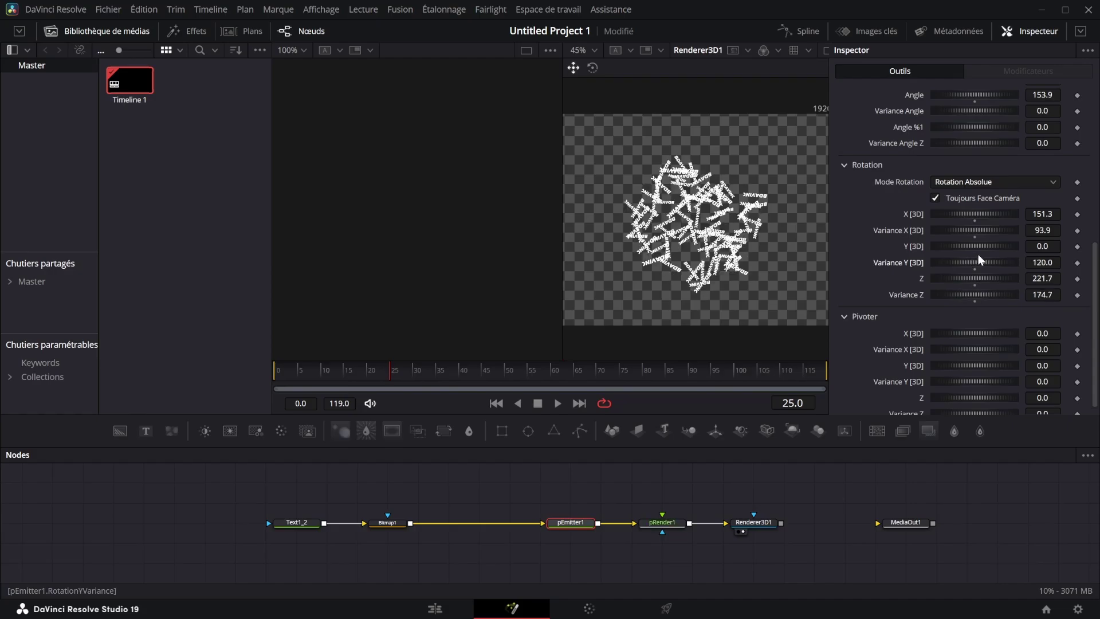
pyautogui.click(978, 246)
pyautogui.scroll(-1, 963, 287)
pyautogui.click(951, 321)
pyautogui.click(990, 336)
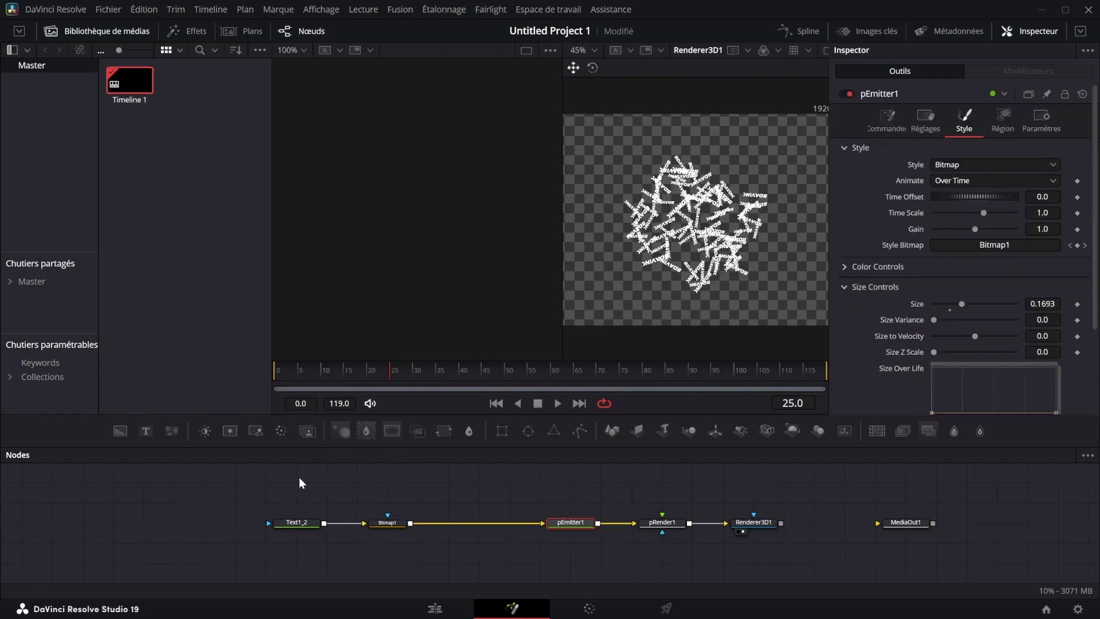
# Delete the Text+ node and add a Background node with an Ellipse mask in its place.
pyautogui.moveTo(299, 477); pyautogui.dragTo(328, 529)
pyautogui.press('Delete')
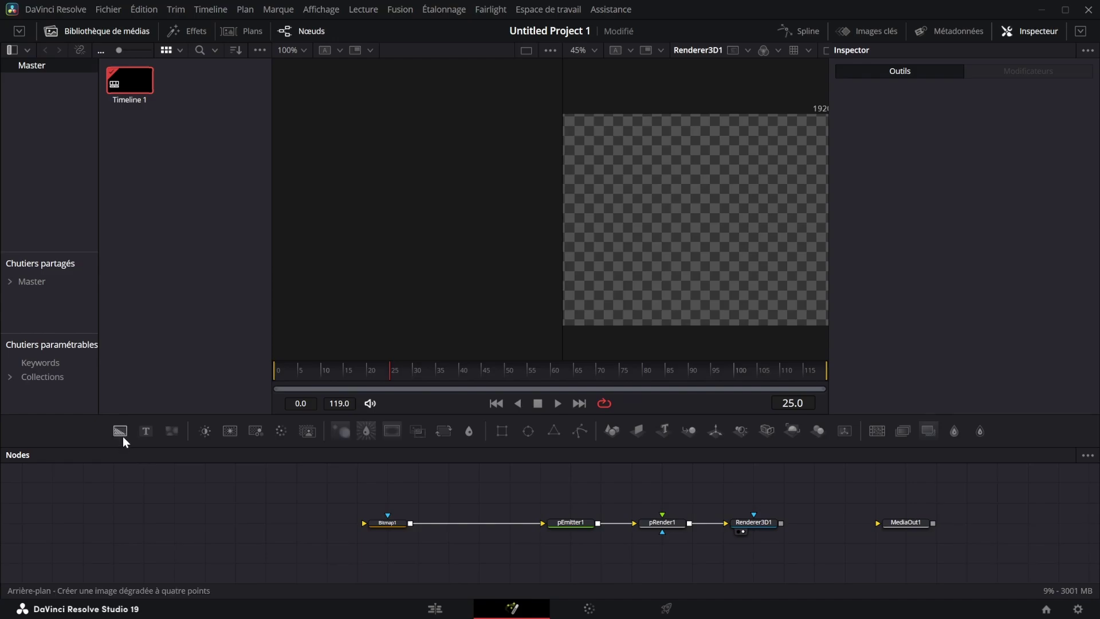
pyautogui.click(122, 435)
pyautogui.click(528, 434)
pyautogui.moveTo(288, 504); pyautogui.dragTo(273, 525)
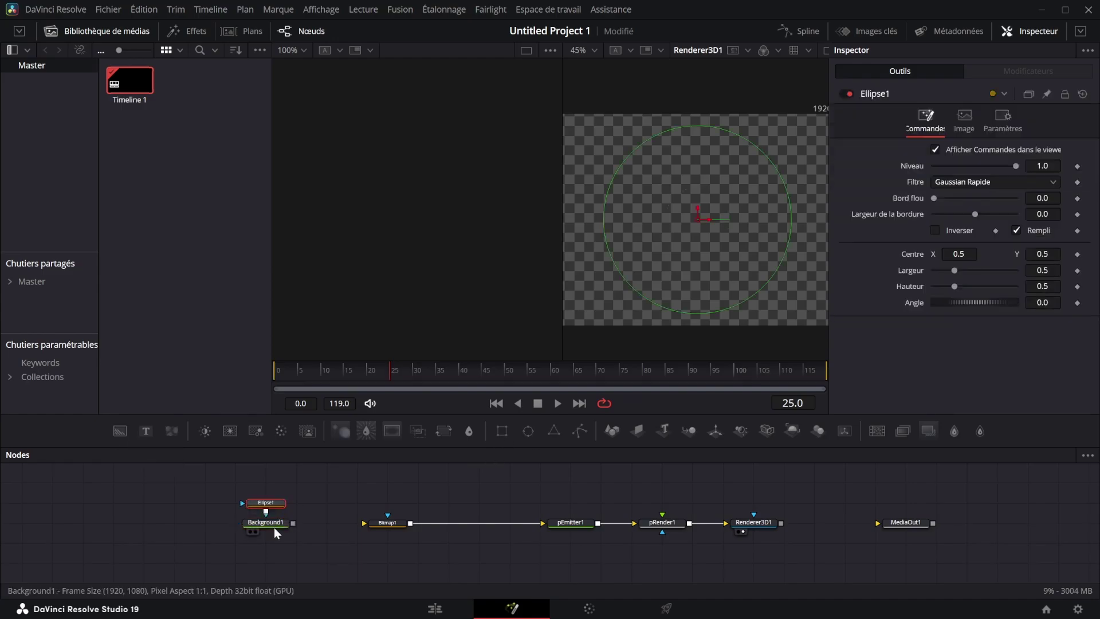
# Narrow the Ellipse mask to a width of about 0.0114, reduce its height and make the Background white.
pyautogui.press('2')
pyautogui.moveTo(785, 190); pyautogui.dragTo(699, 198)
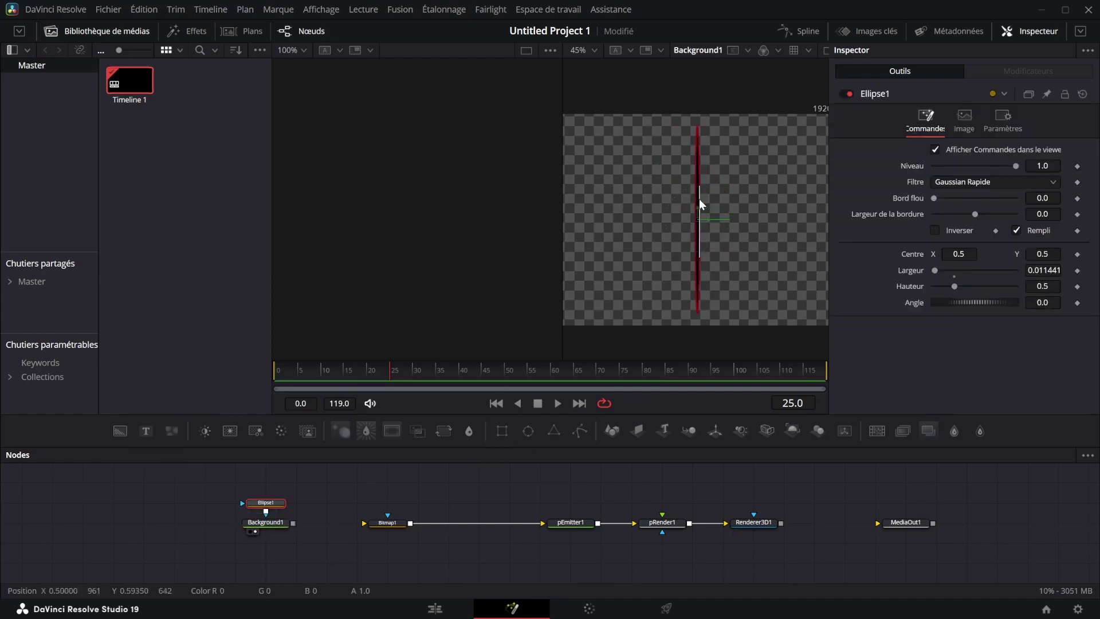
pyautogui.moveTo(1043, 286); pyautogui.dragTo(1023, 286)
pyautogui.click(658, 420)
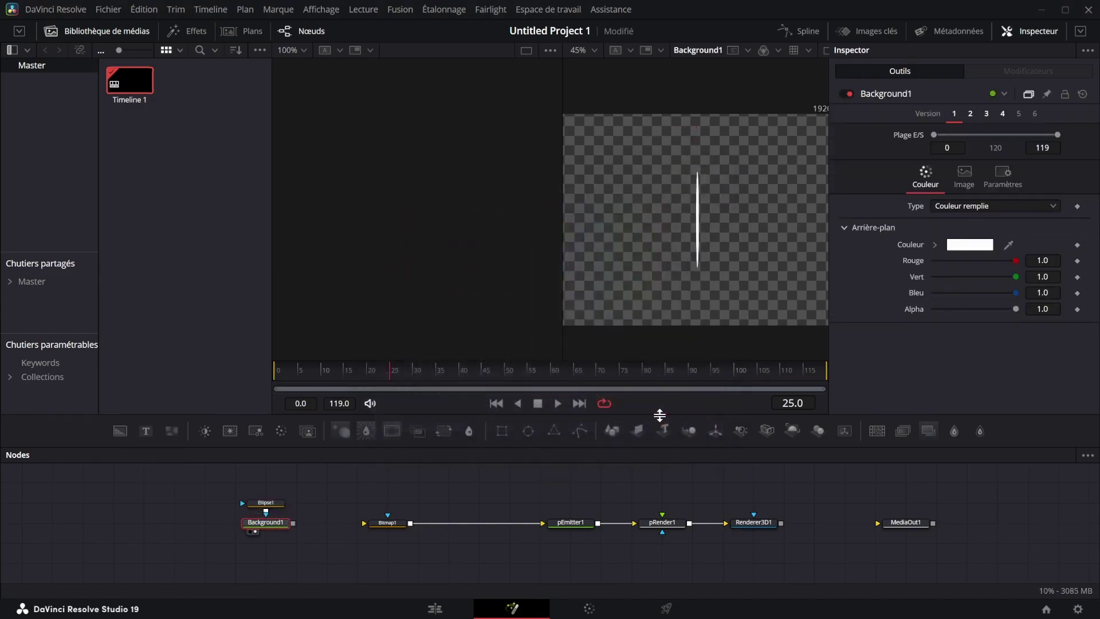
# Connect Background1 to Bitmap1 and display Renderer3D1 in the viewer to check the sliver-shaped particles.
pyautogui.moveTo(293, 523); pyautogui.dragTo(395, 521)
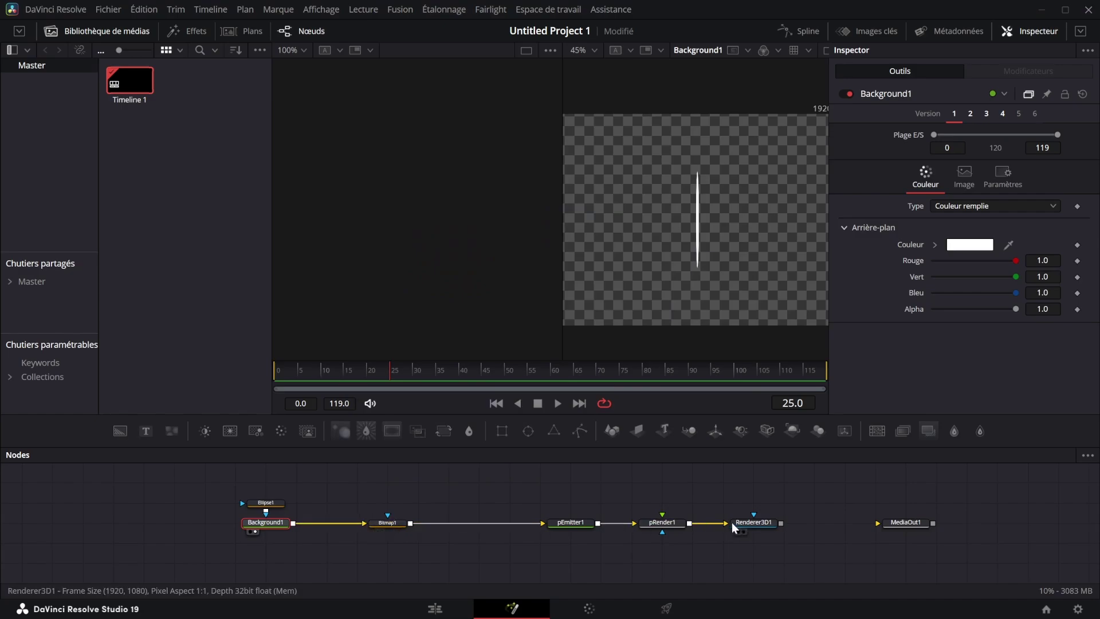
pyautogui.press('2')
pyautogui.scroll(3, 696, 194)
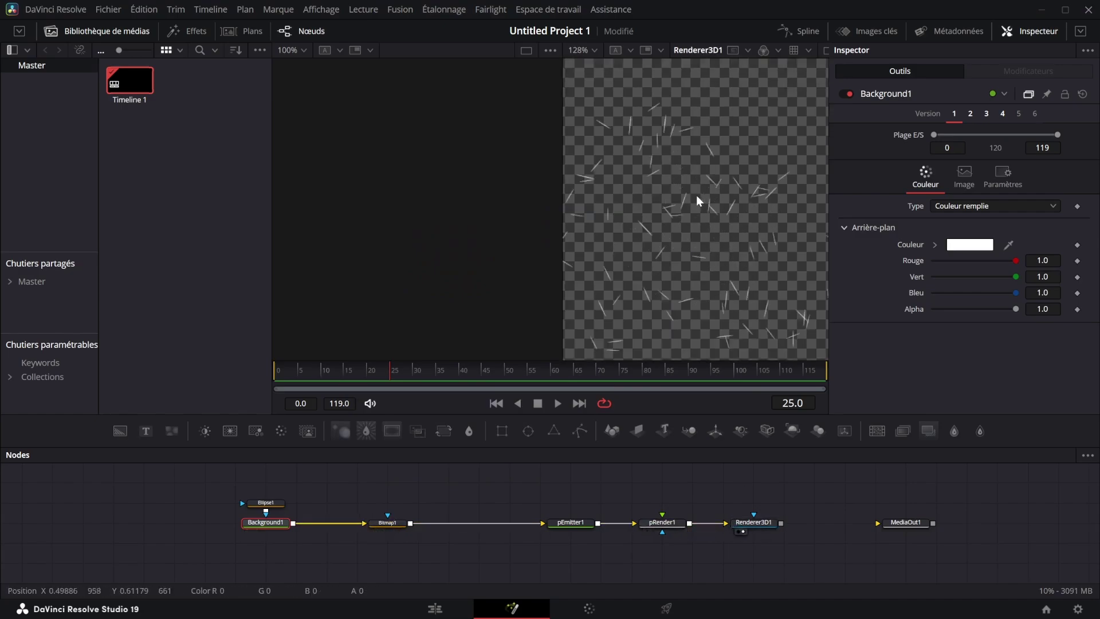
pyautogui.scroll(-1, 698, 193)
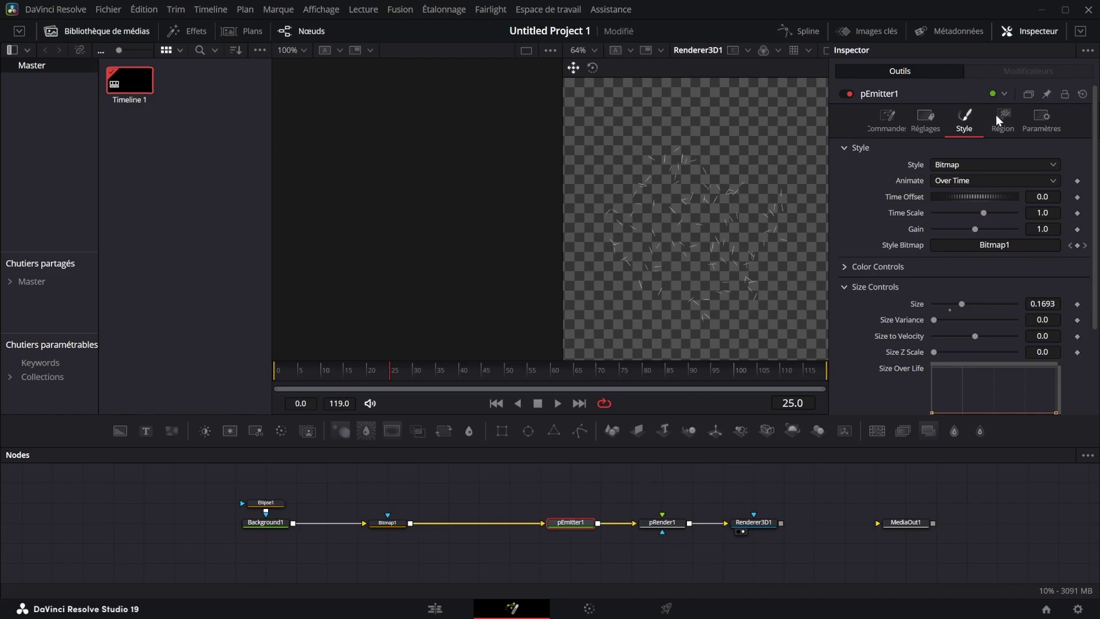
# Try several base colours, including dark red, in pEmitter1's particle Color Controls and discard the colour change.
pyautogui.click(856, 266)
pyautogui.scroll(-3, 1017, 184)
pyautogui.click(977, 133)
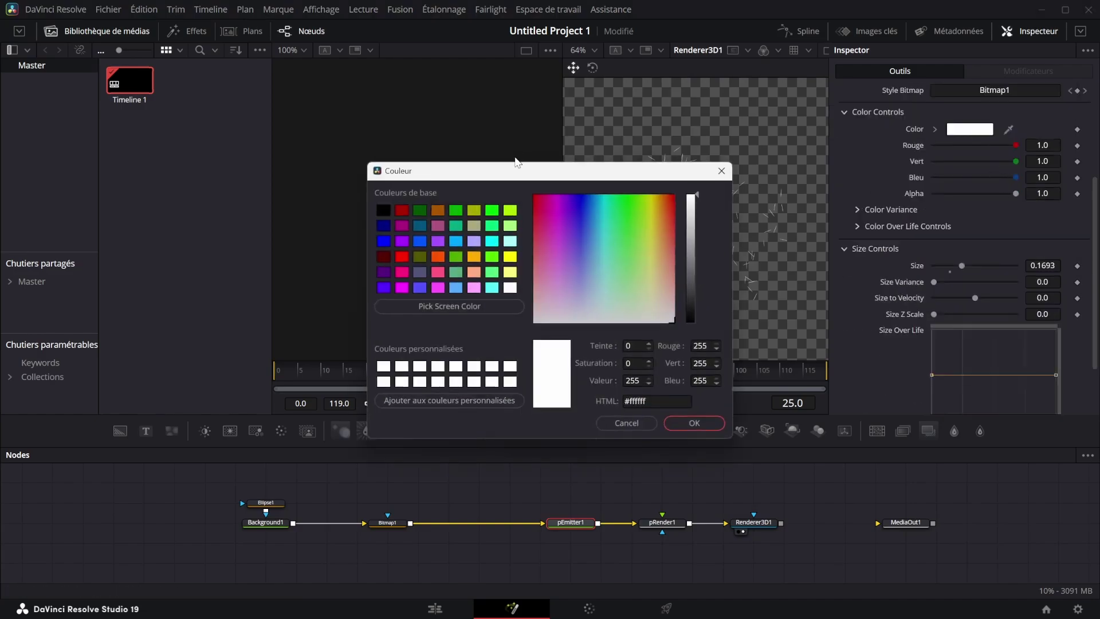
pyautogui.click(418, 242)
pyautogui.moveTo(520, 175); pyautogui.dragTo(722, 319)
pyautogui.click(658, 371)
pyautogui.click(621, 371)
pyautogui.click(604, 355)
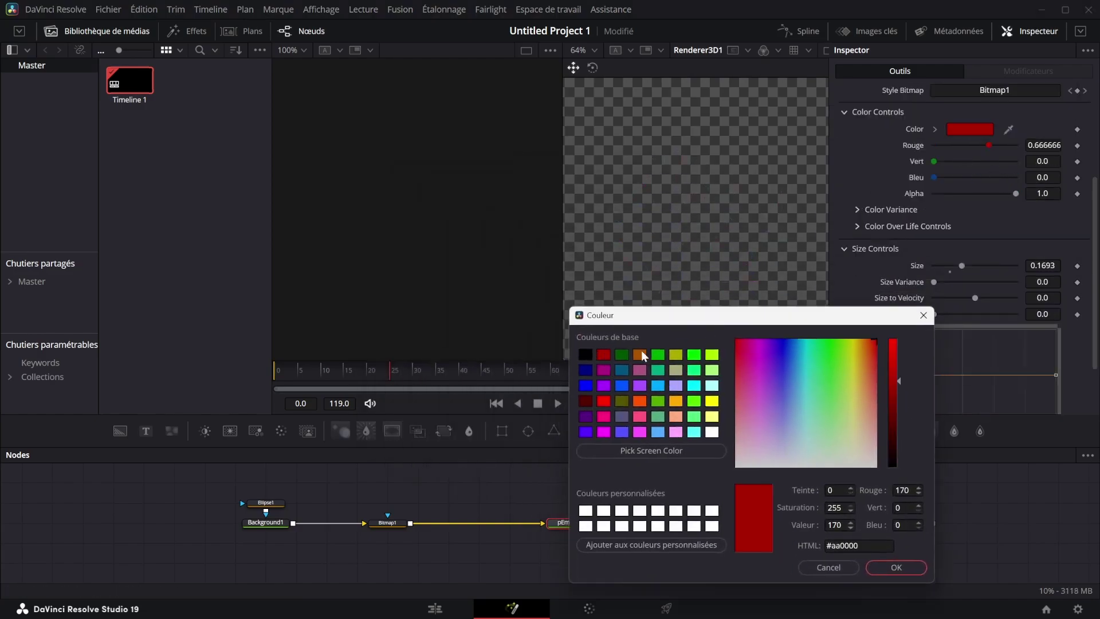
pyautogui.click(641, 353)
pyautogui.click(675, 370)
pyautogui.click(923, 315)
# Examine the Color Variance and Color Over Life controls of pEmitter1's style.
pyautogui.click(891, 209)
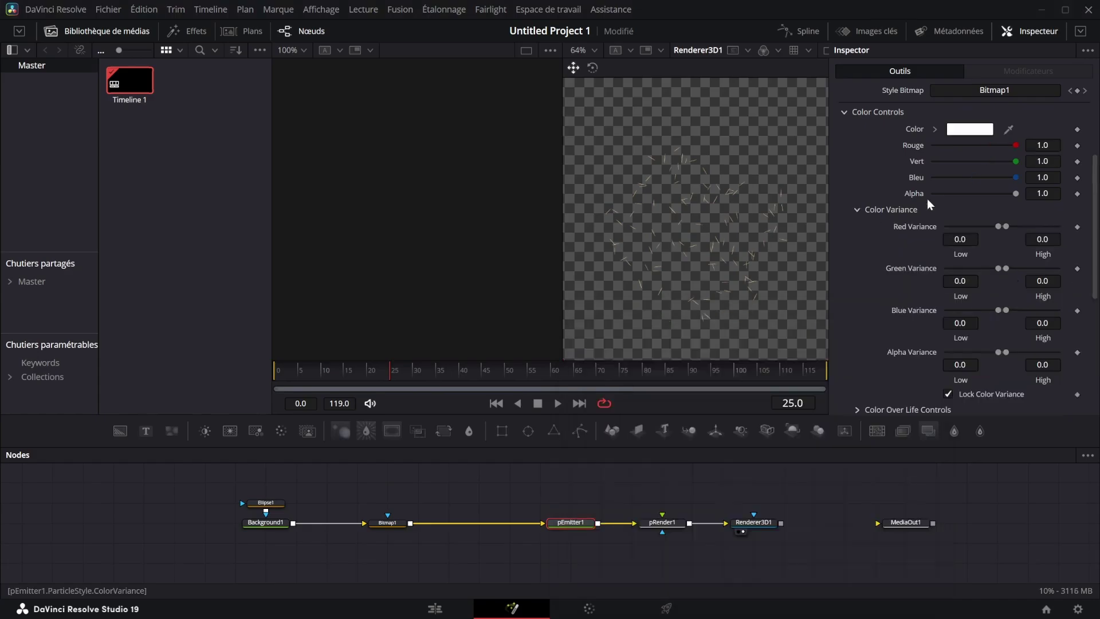
pyautogui.scroll(-5, 943, 237)
pyautogui.click(894, 178)
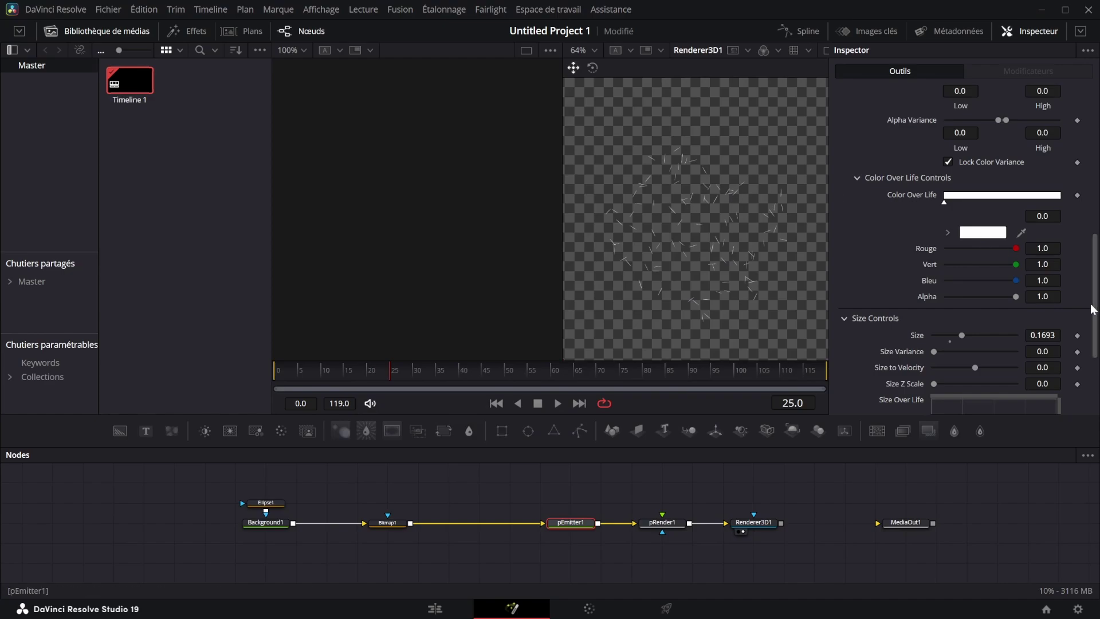
# Set pEmitter1's particle Size to 0.378, Size Variance to 0.1614 and Size to Velocity to 0.151.
pyautogui.scroll(-5, 1050, 298)
pyautogui.moveTo(987, 328); pyautogui.dragTo(988, 301)
pyautogui.moveTo(963, 192); pyautogui.dragTo(991, 226)
# Try shortening the fade-out range in pEmitter1's Fade Controls.
pyautogui.click(849, 361)
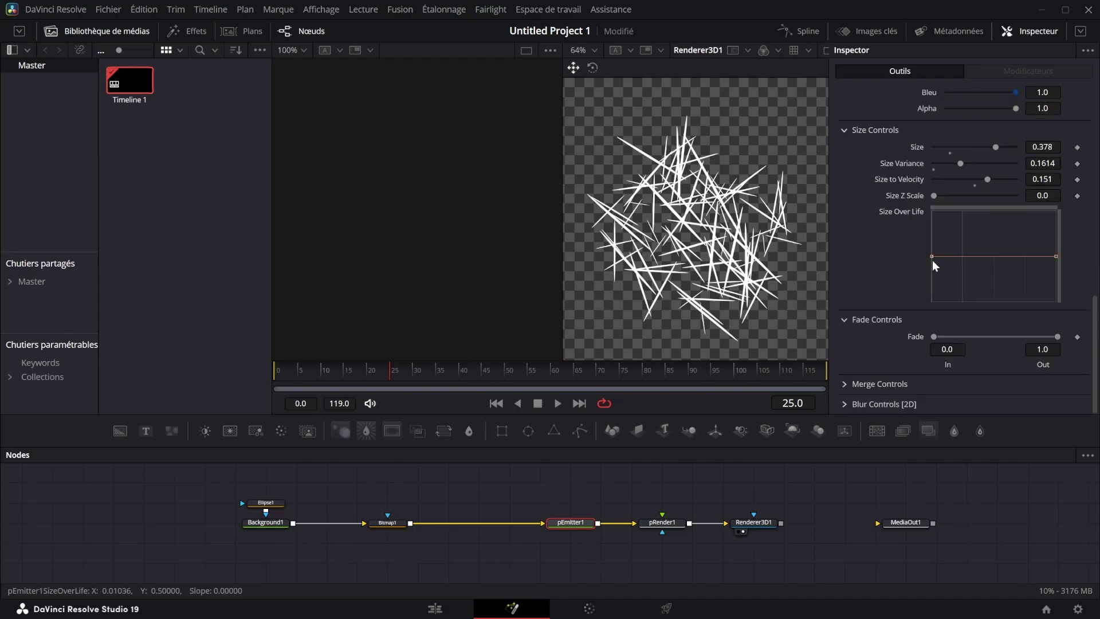
pyautogui.moveTo(1049, 338); pyautogui.dragTo(952, 338)
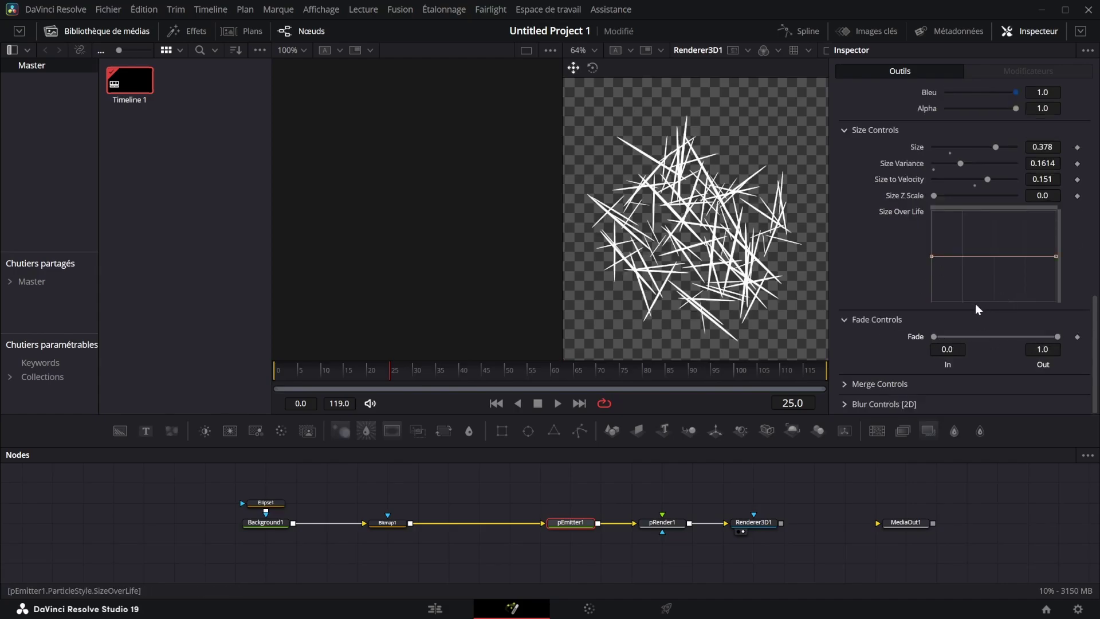
# Display pRender1 in the empty viewer and change pEmitter1's region from Sphere to Cube.
pyautogui.scroll(5, 986, 205)
pyautogui.click(974, 204)
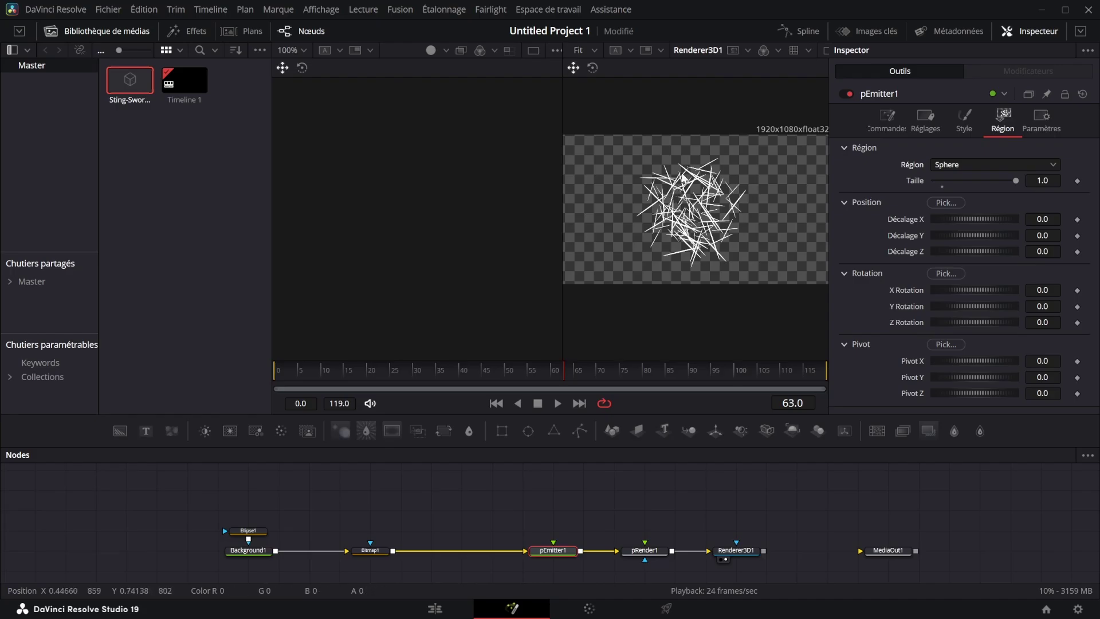
pyautogui.moveTo(552, 550); pyautogui.dragTo(494, 223)
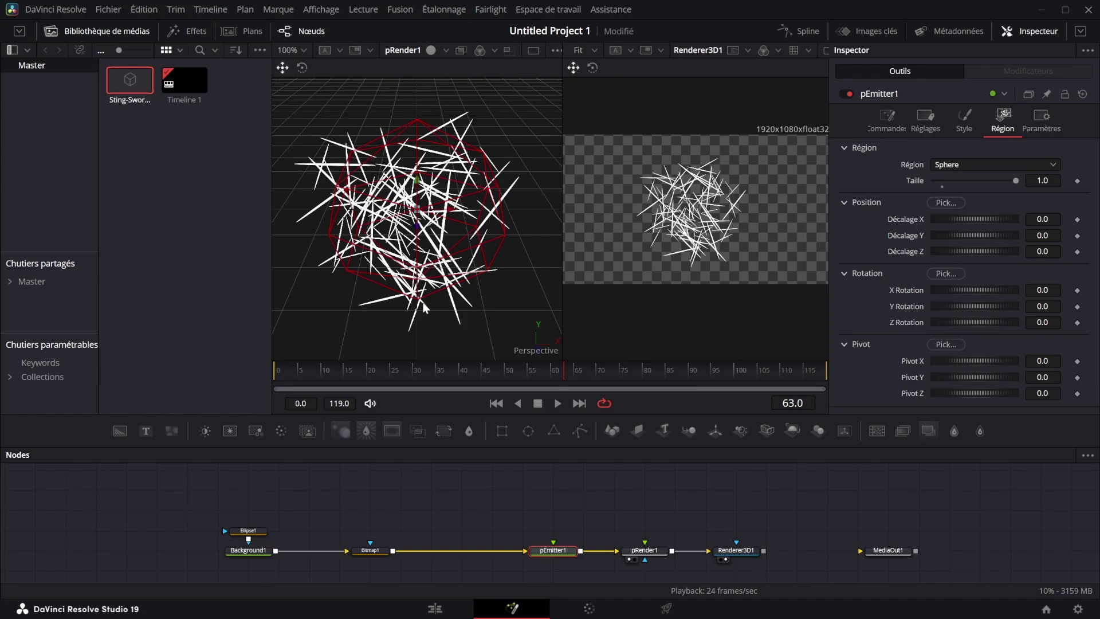
pyautogui.click(979, 165)
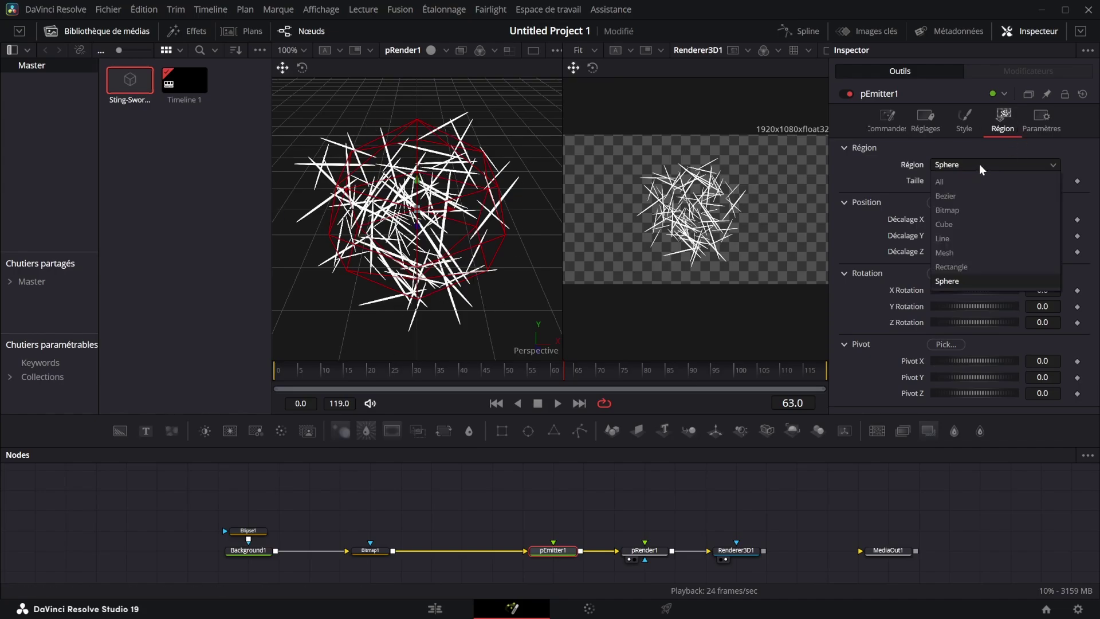
pyautogui.click(948, 225)
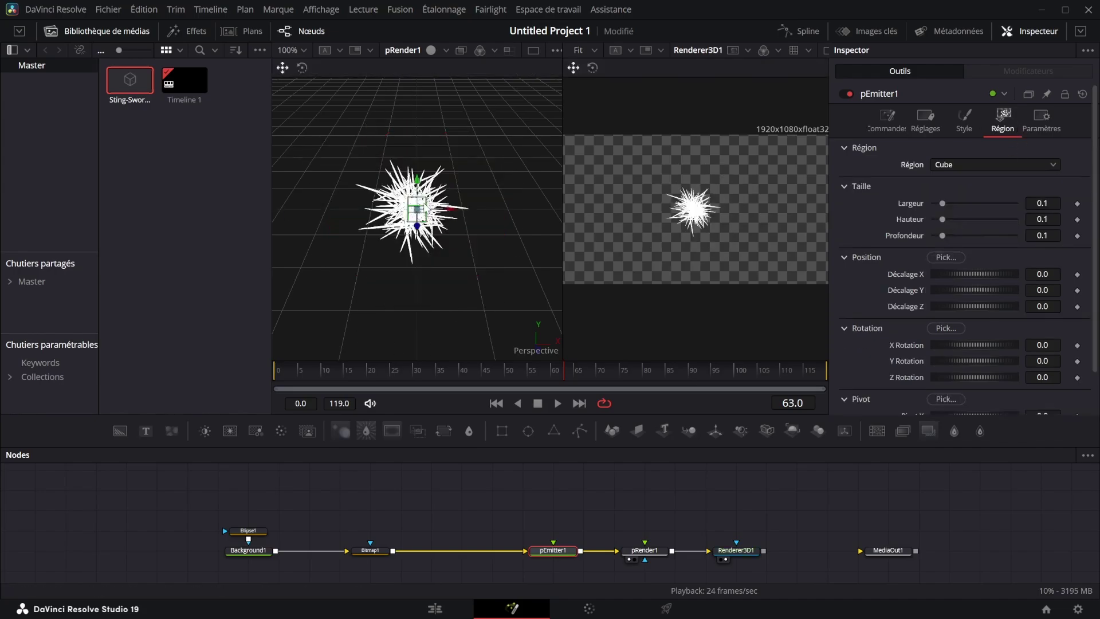
pyautogui.scroll(6, 417, 218)
pyautogui.scroll(-3, 416, 218)
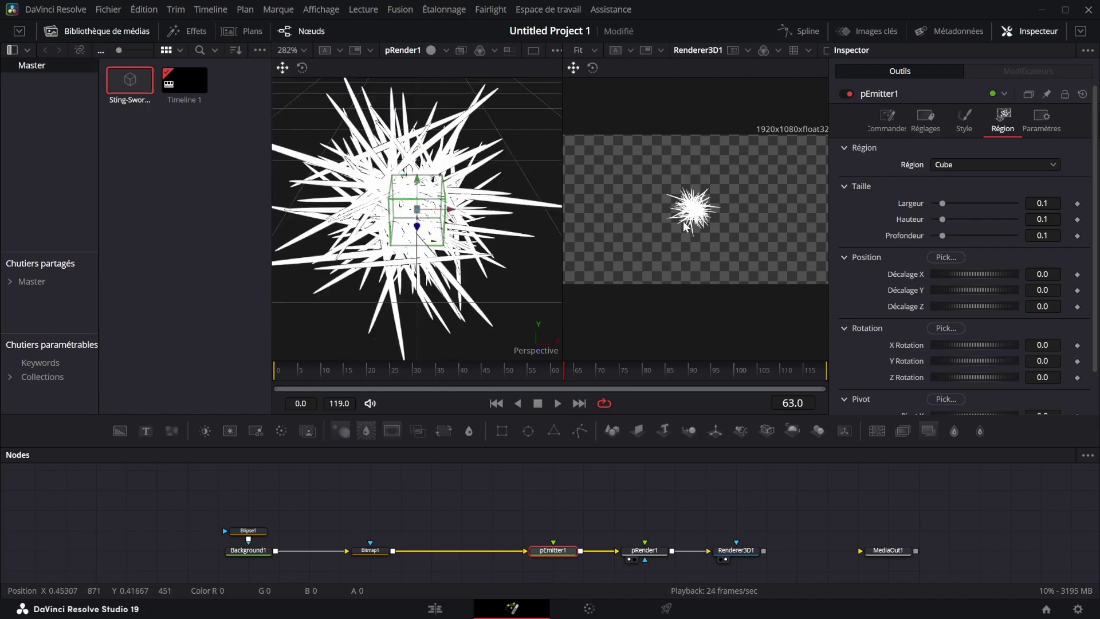
# Reset pEmitter1's random seed to 0 and its particle number to 10, and clear its variance and rotation values.
pyautogui.click(886, 118)
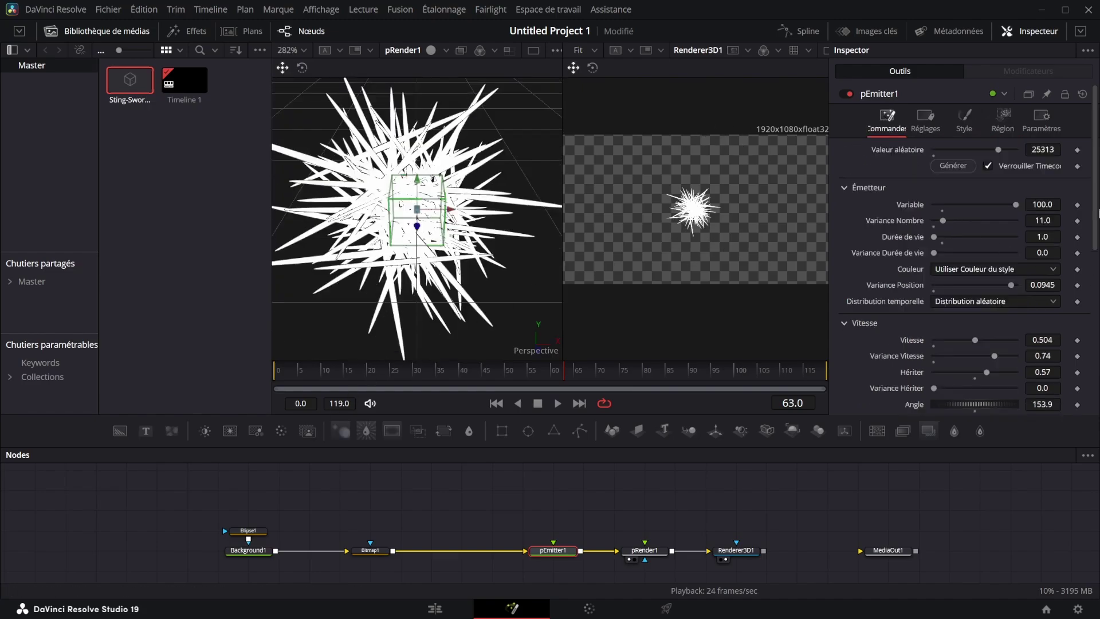
pyautogui.click(933, 155)
pyautogui.click(942, 211)
pyautogui.moveTo(939, 220); pyautogui.dragTo(934, 223)
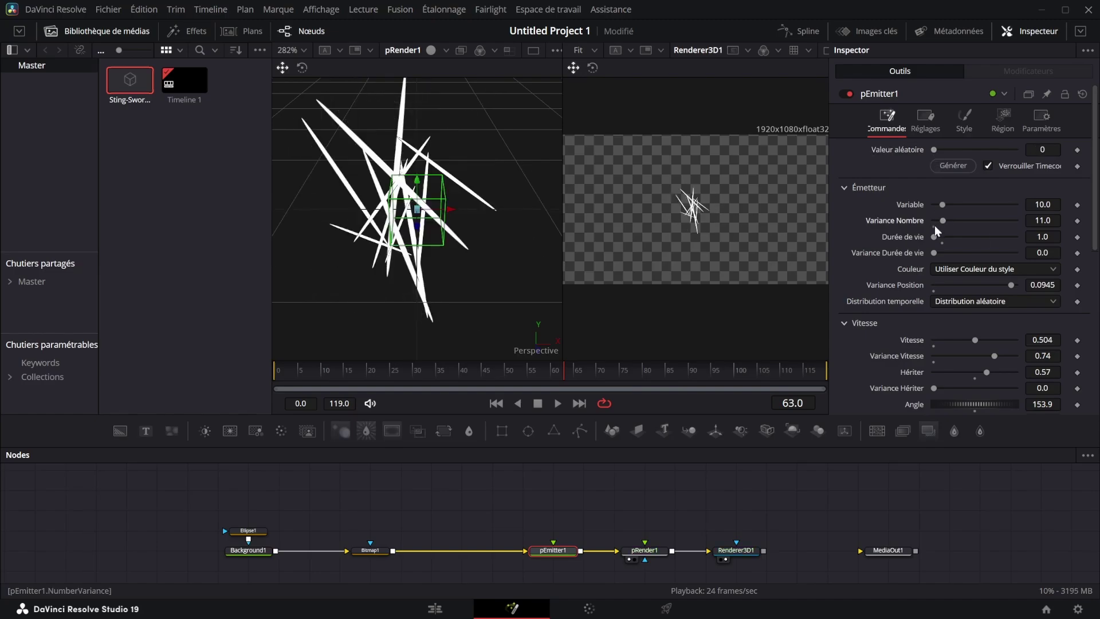
pyautogui.click(934, 292)
pyautogui.click(977, 300)
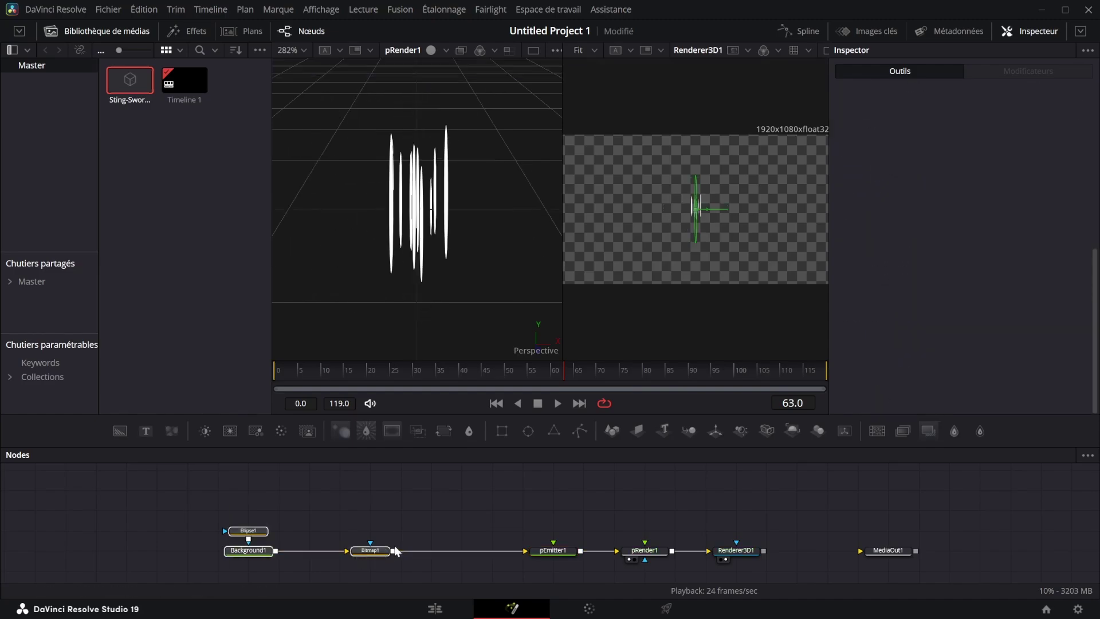
# Try removing the Background, Ellipse and Bitmap nodes and choosing another particle style for pEmitter1.
pyautogui.press('Delete')
pyautogui.click(553, 551)
pyautogui.click(984, 109)
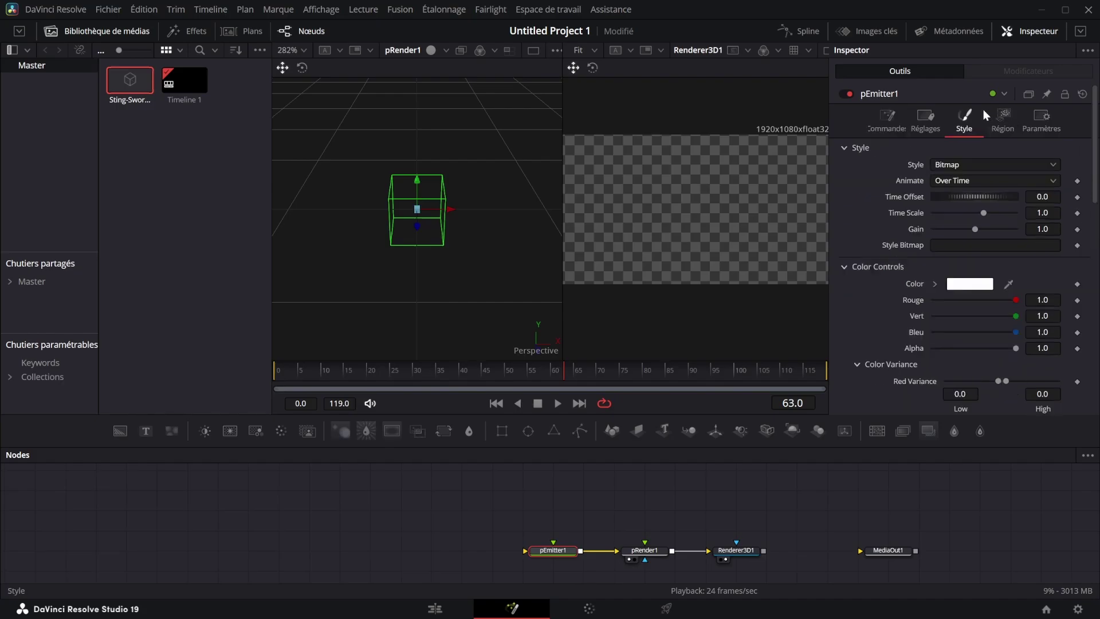
pyautogui.click(959, 165)
pyautogui.click(959, 181)
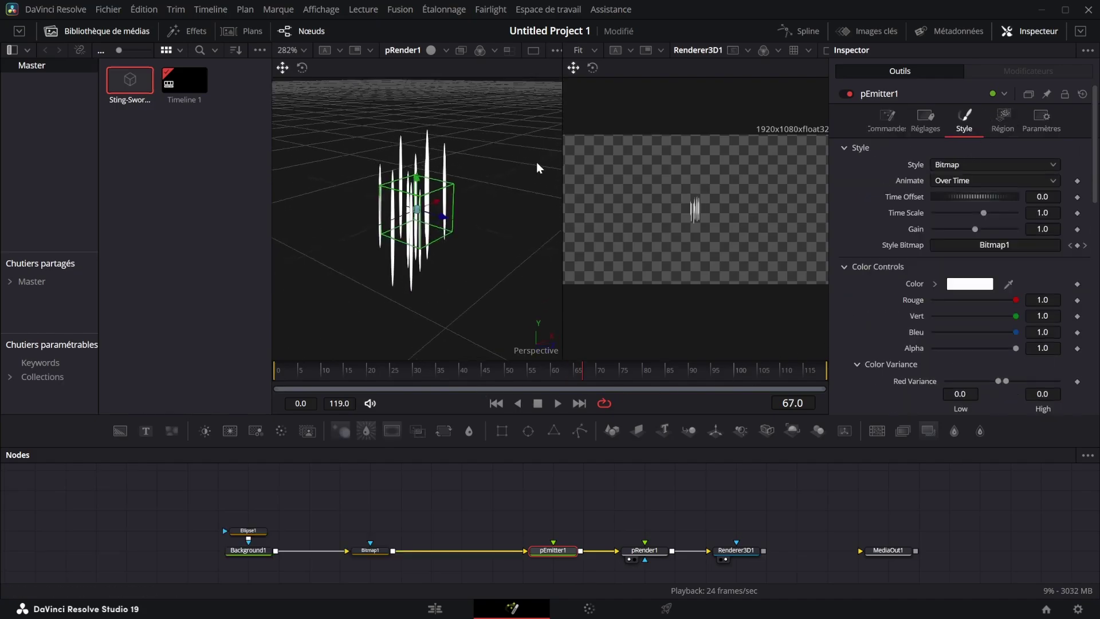
# Enlarge the Cube region of pEmitter1 by increasing its size dimensions.
pyautogui.moveTo(537, 163); pyautogui.dragTo(459, 152)
pyautogui.click(1005, 113)
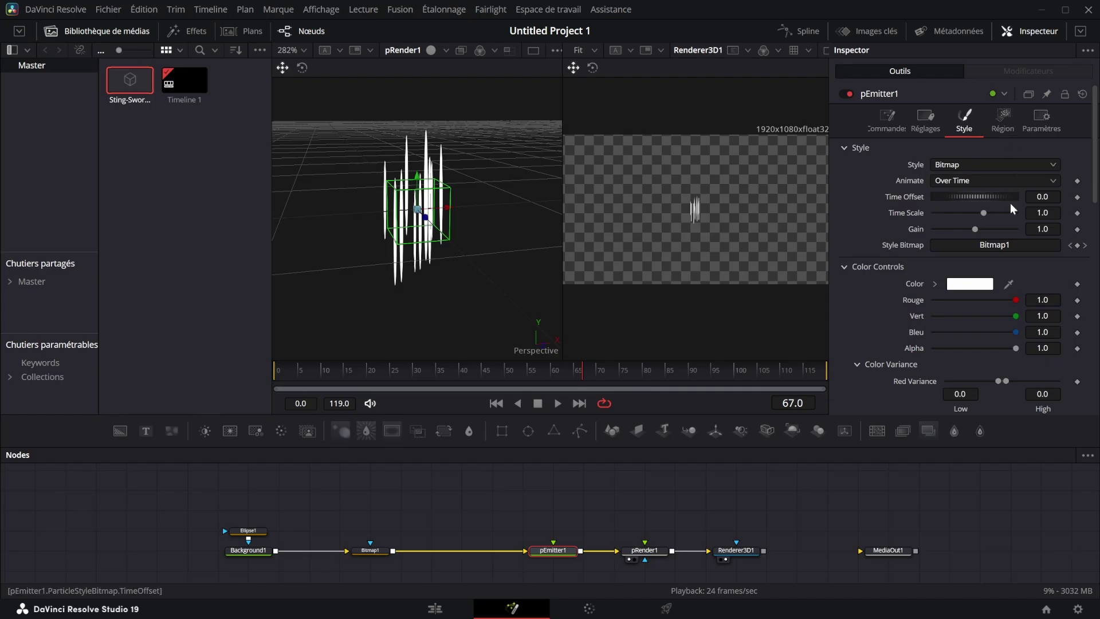
pyautogui.moveTo(942, 203); pyautogui.dragTo(975, 212)
# Compare the Line and Rectangle regions on pEmitter1, and set its region to Bitmap.
pyautogui.click(995, 165)
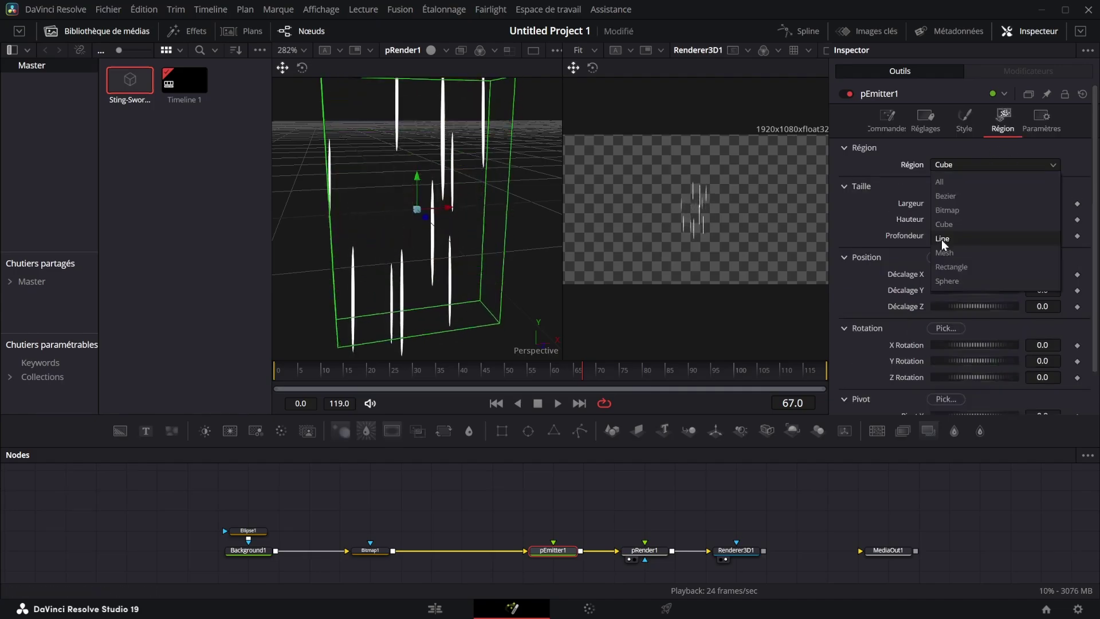
pyautogui.click(942, 239)
pyautogui.click(974, 165)
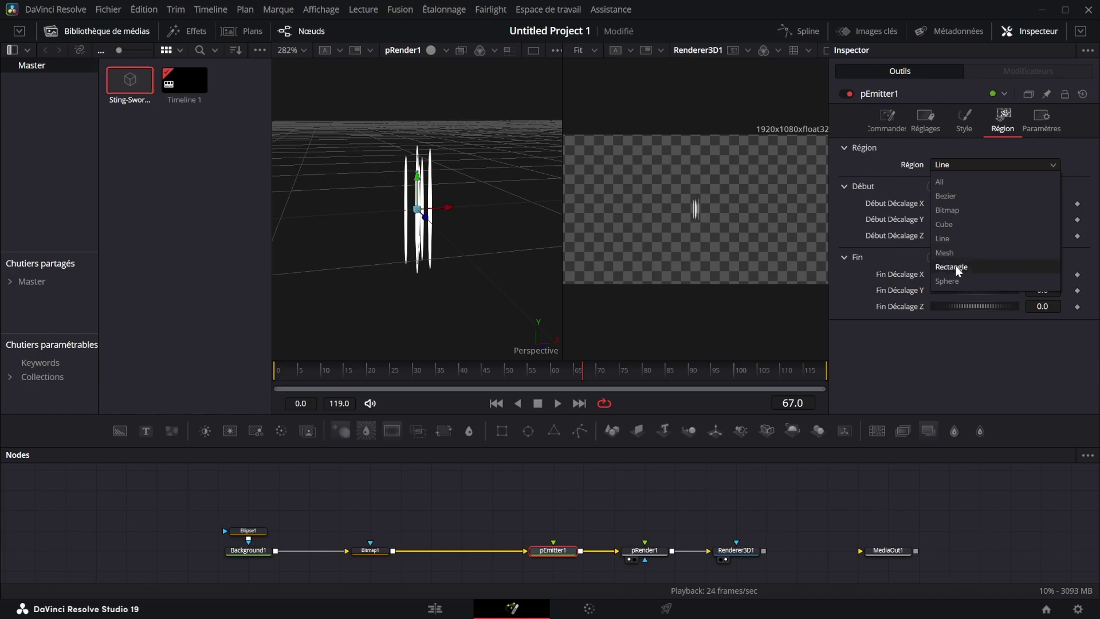
pyautogui.click(956, 266)
pyautogui.click(958, 166)
pyautogui.click(952, 267)
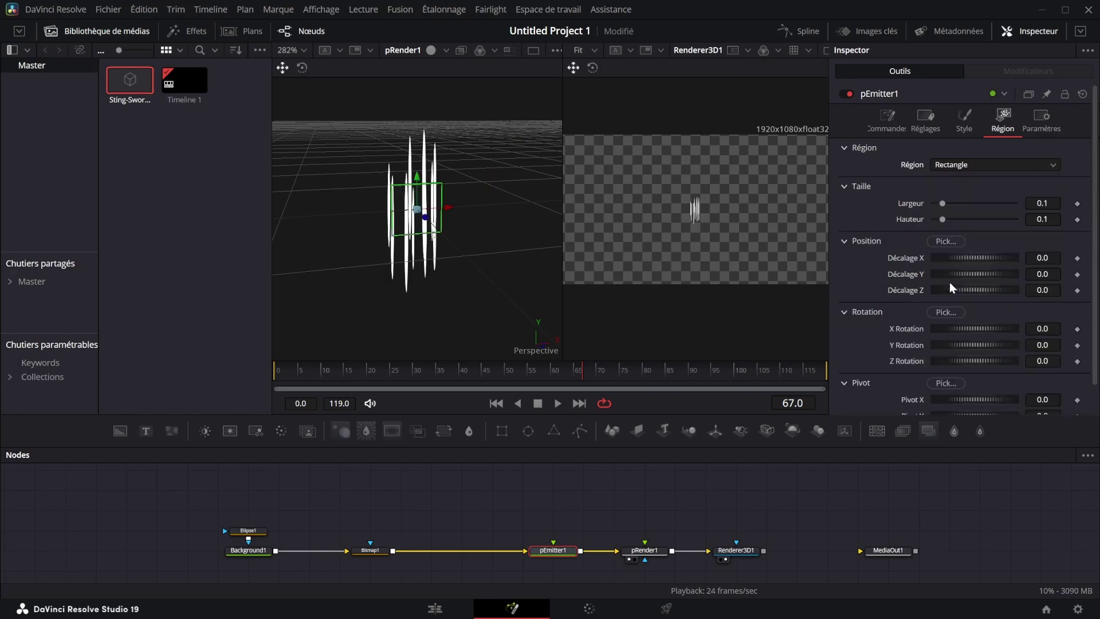
pyautogui.click(965, 168)
pyautogui.click(967, 188)
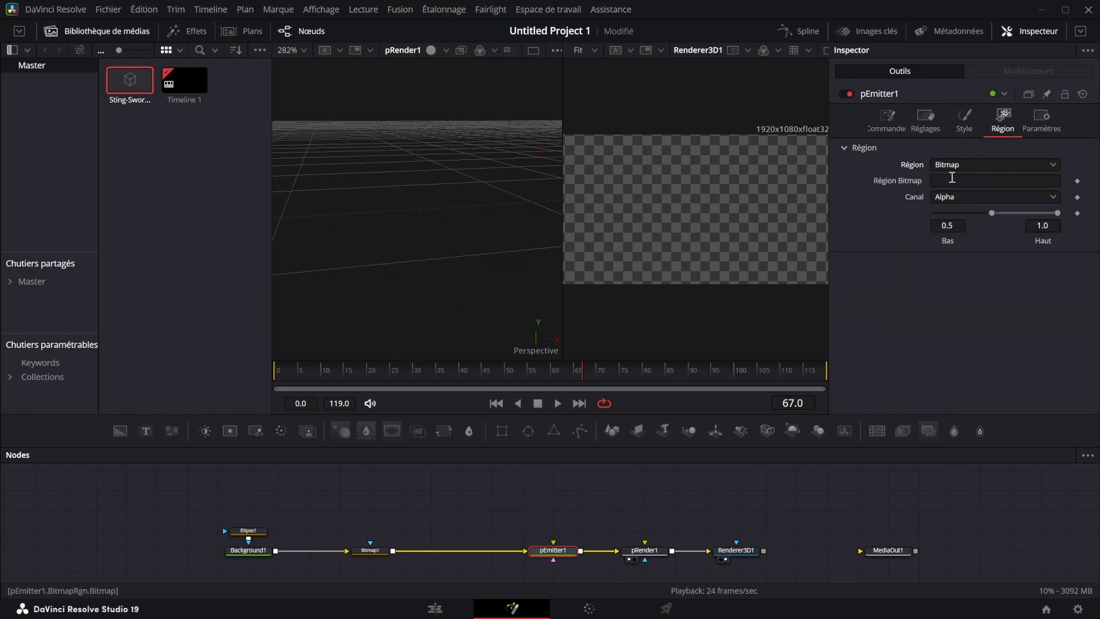
# Add a new Background node below pEmitter1 and mask it with a Rectangle.
pyautogui.click(954, 179)
pyautogui.scroll(-1, 579, 497)
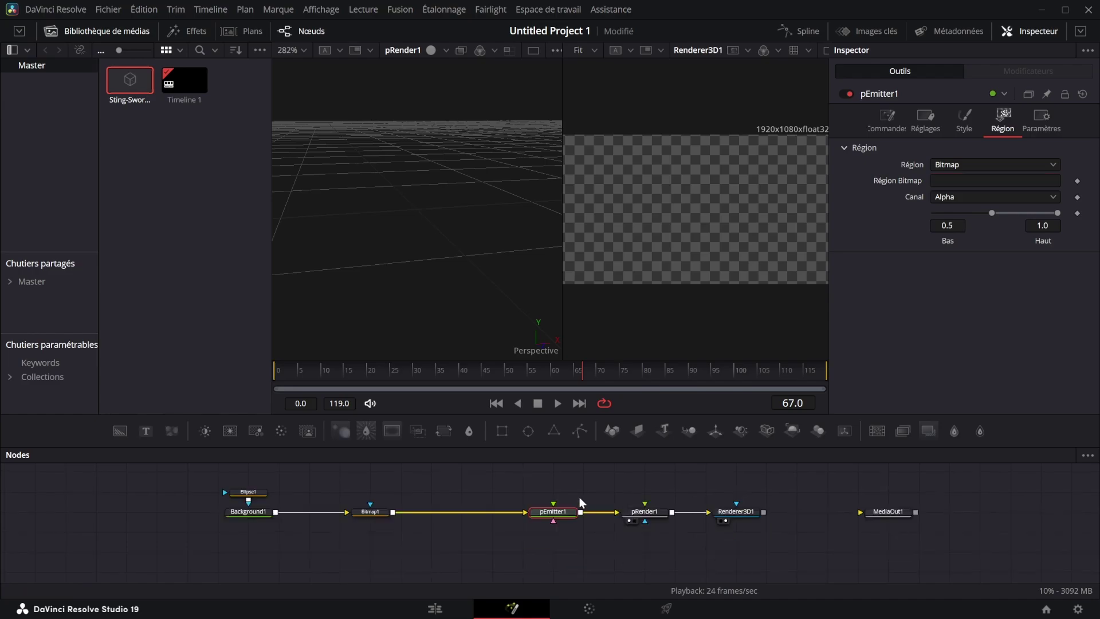
pyautogui.scroll(-1, 553, 518)
pyautogui.click(567, 519)
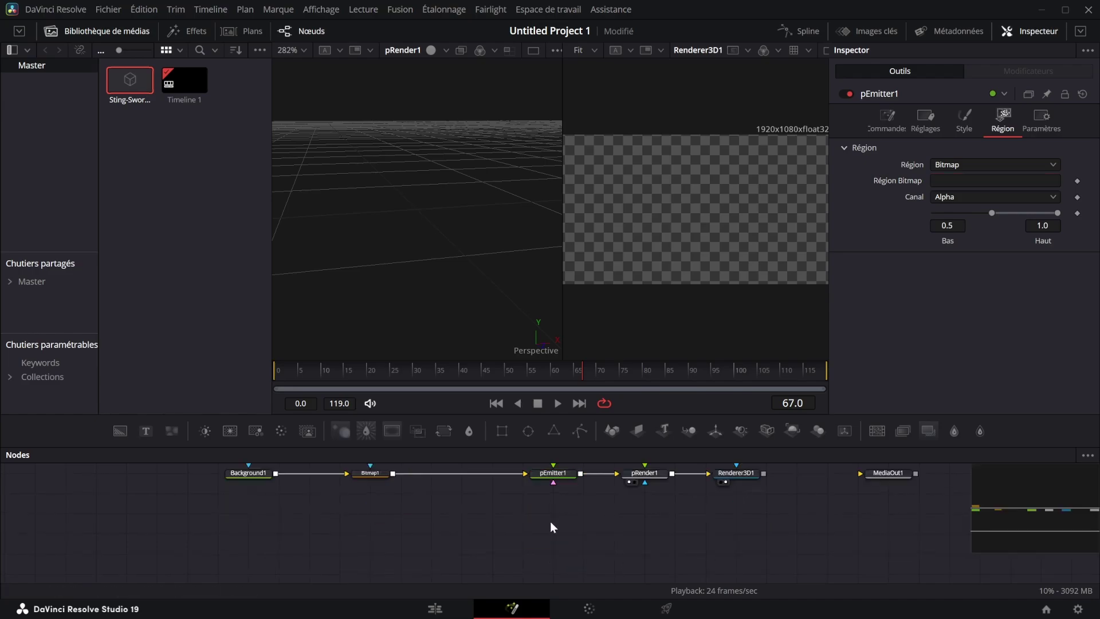
pyautogui.moveTo(120, 430); pyautogui.dragTo(376, 533)
pyautogui.moveTo(393, 533); pyautogui.dragTo(433, 534)
pyautogui.click(434, 534)
pyautogui.click(525, 528)
pyautogui.scroll(2, 525, 528)
# Add a Bitmap mask after the new Background1_1 node and connect it to pEmitter1's bitmap region input.
pyautogui.click(398, 540)
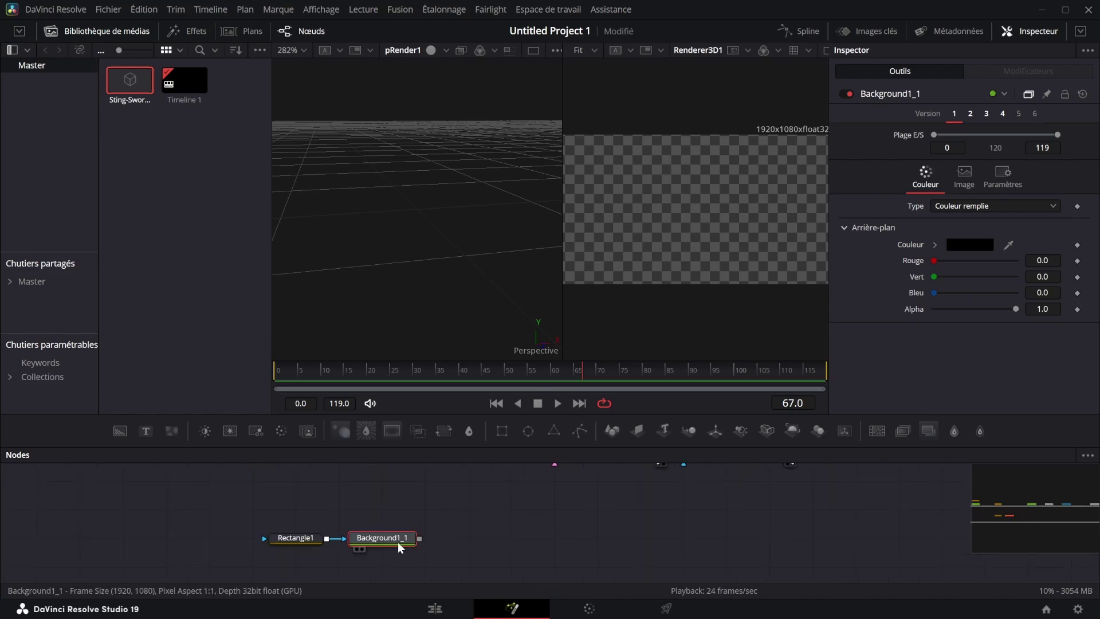
pyautogui.hotkey('shift', 'space')
pyautogui.write('bit')
pyautogui.click(579, 404)
pyautogui.scroll(1, 564, 527)
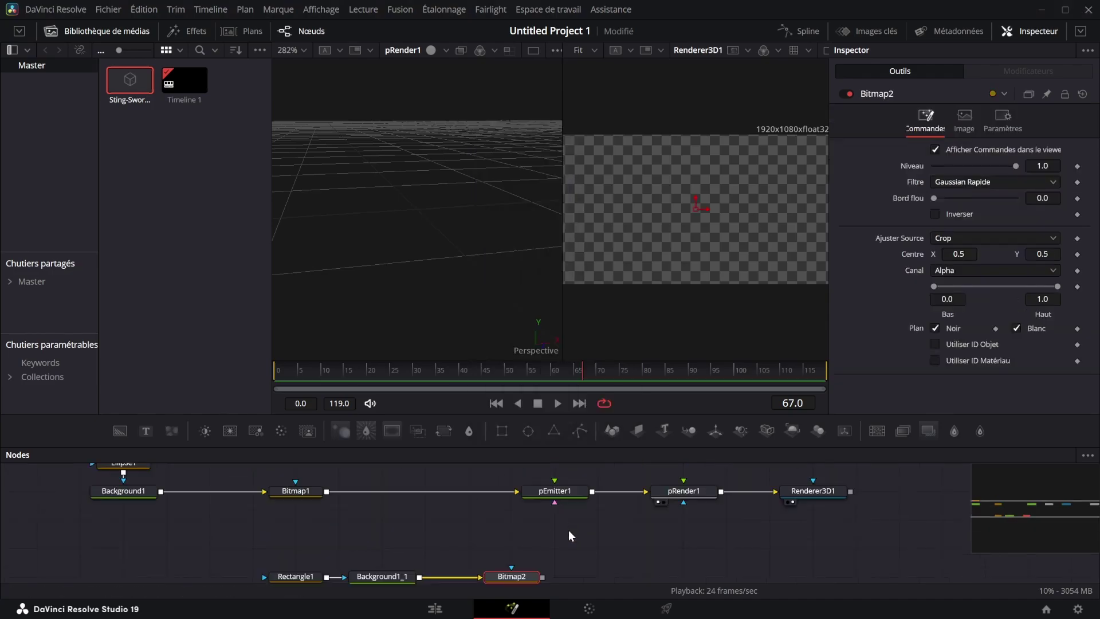
pyautogui.moveTo(542, 578); pyautogui.dragTo(567, 491)
# Resize the Rectangle1 mask to about 0.57 wide and 0.59 high.
pyautogui.scroll(-1, 566, 491)
pyautogui.click(298, 538)
pyautogui.moveTo(774, 195); pyautogui.dragTo(740, 167)
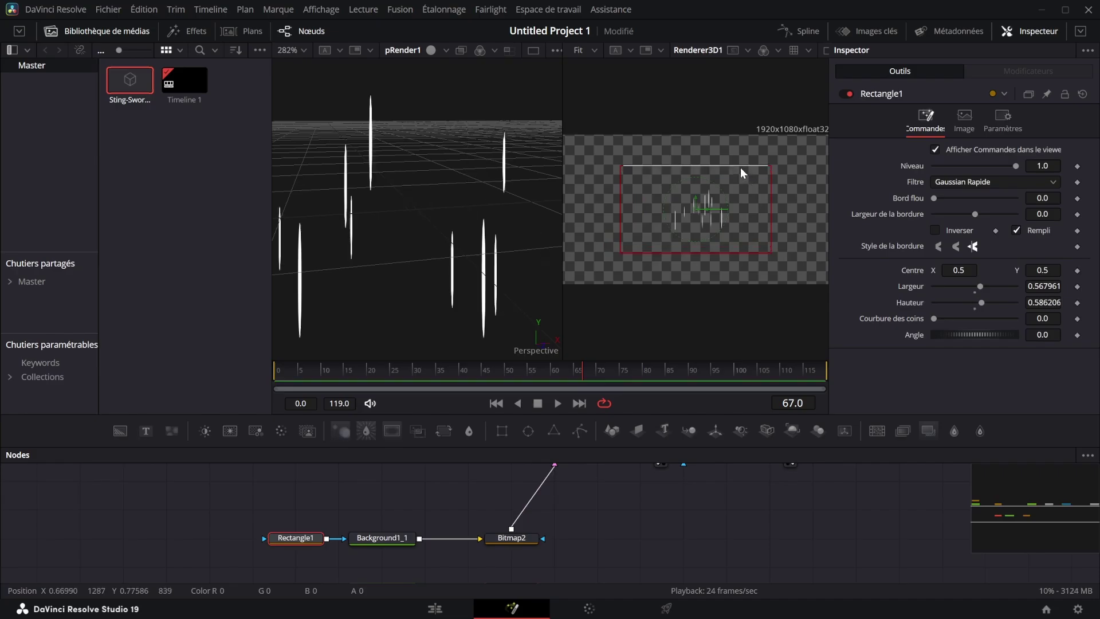
# Review the region types offered for pEmitter1 and try the Mesh region.
pyautogui.scroll(1, 549, 528)
pyautogui.click(554, 530)
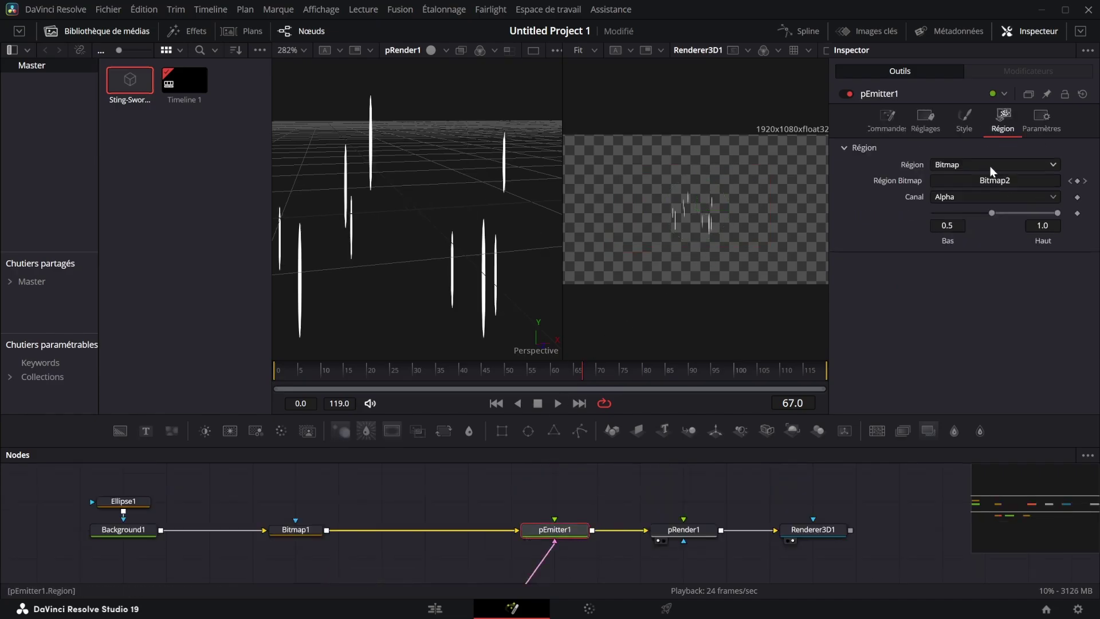
pyautogui.click(990, 165)
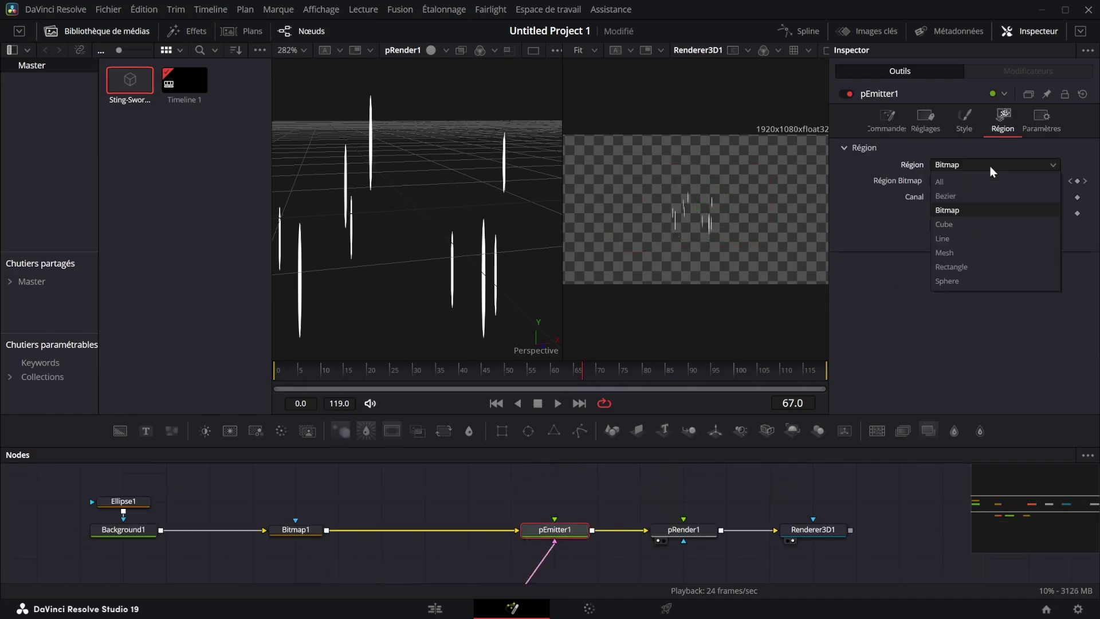
pyautogui.click(920, 416)
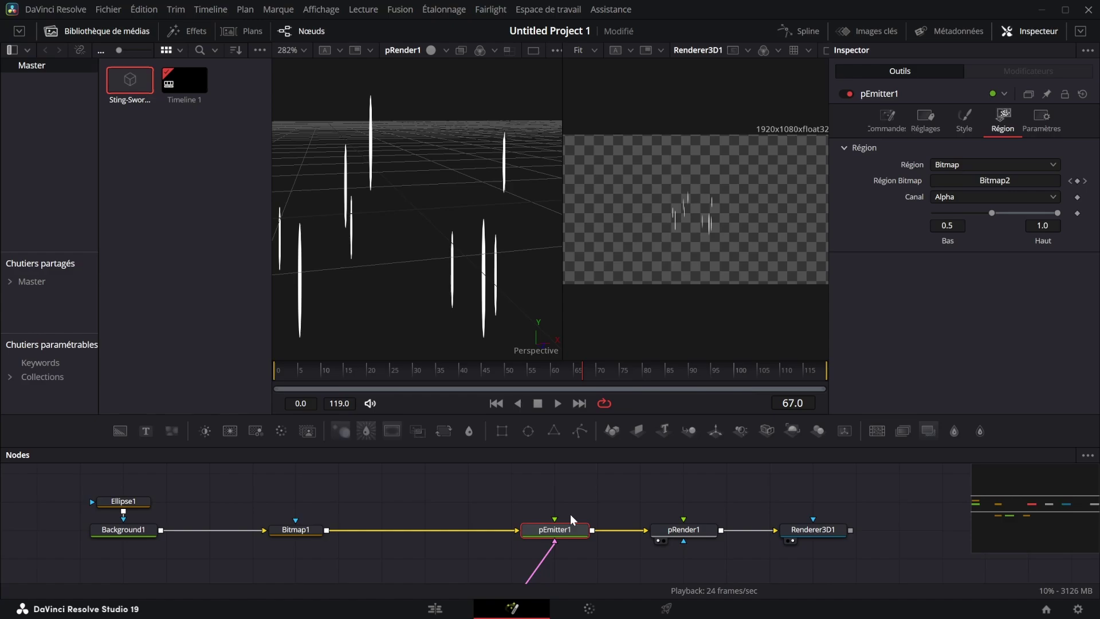
pyautogui.click(977, 165)
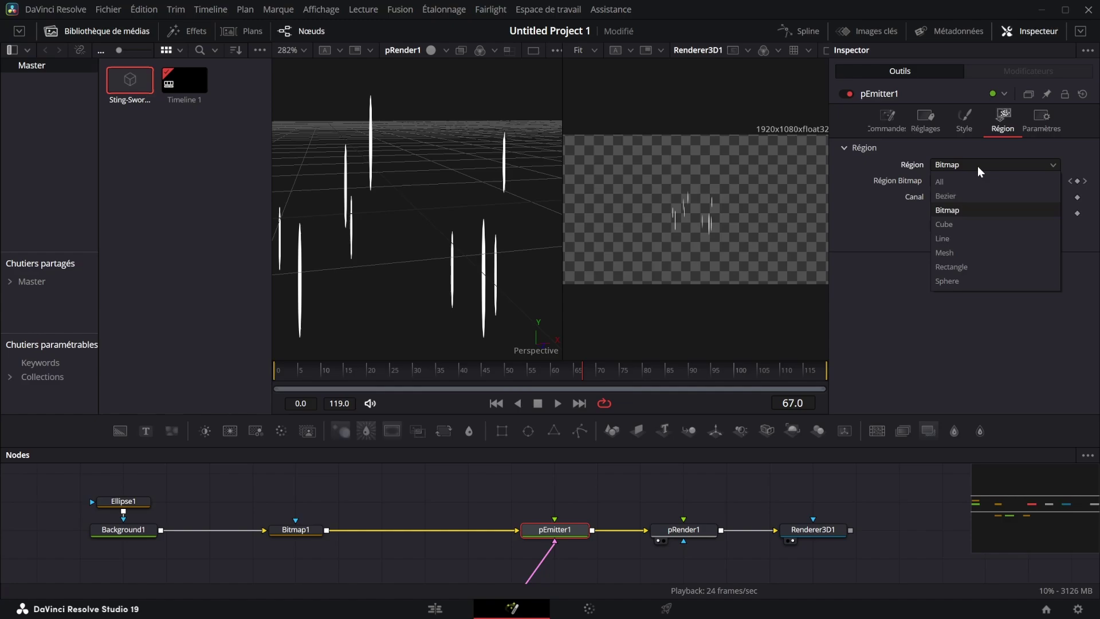
pyautogui.click(956, 256)
pyautogui.scroll(2, 602, 556)
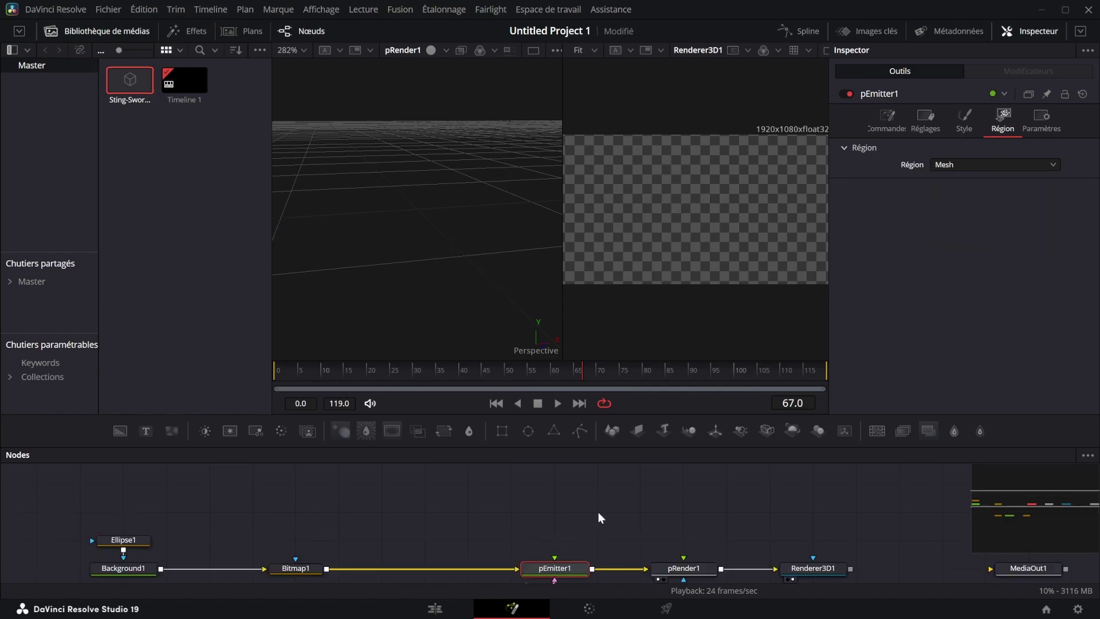
pyautogui.click(1025, 165)
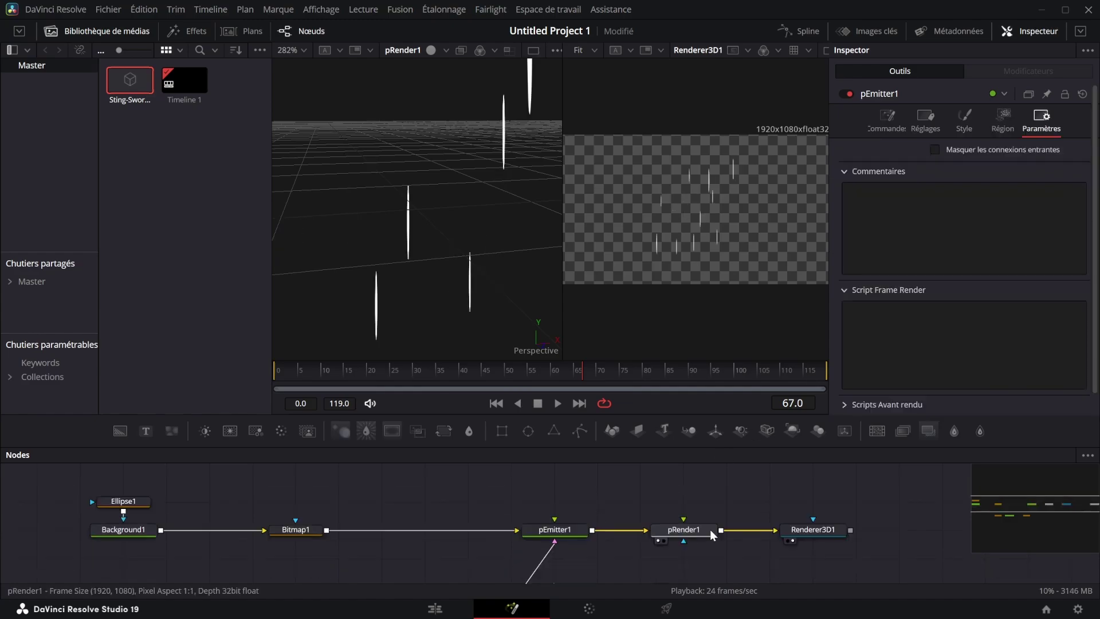
# Move pEmitter1 farther from pRender1 in the node graph and examine pRender1's settings and render controls.
pyautogui.moveTo(567, 530); pyautogui.dragTo(481, 529)
pyautogui.click(683, 531)
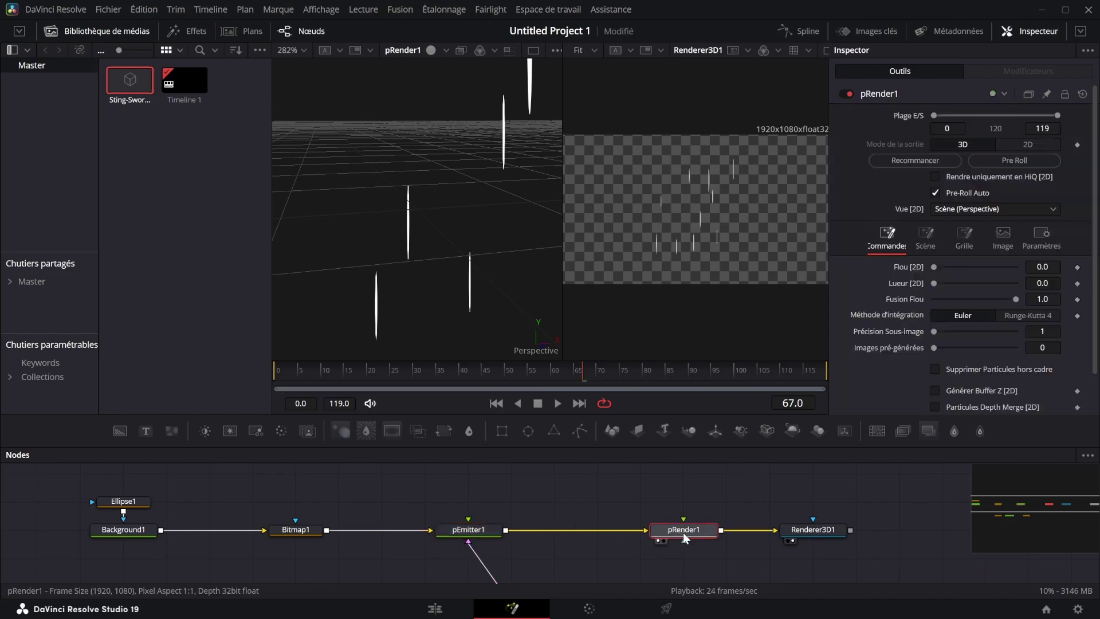
pyautogui.click(1023, 235)
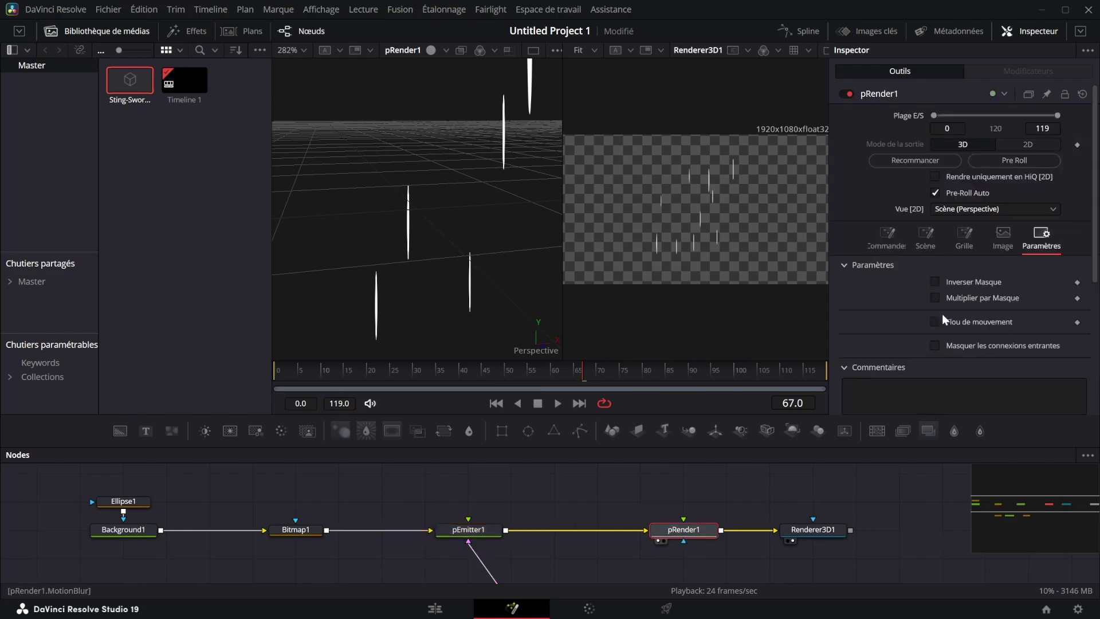
pyautogui.click(887, 236)
# Align the Bitmap2 node directly beneath pEmitter1.
pyautogui.scroll(-2, 550, 538)
pyautogui.moveTo(527, 538); pyautogui.dragTo(482, 538)
pyautogui.scroll(2, 483, 538)
# With pEmitter1 selected, search the tool list for P and browse the available particle tools.
pyautogui.click(490, 532)
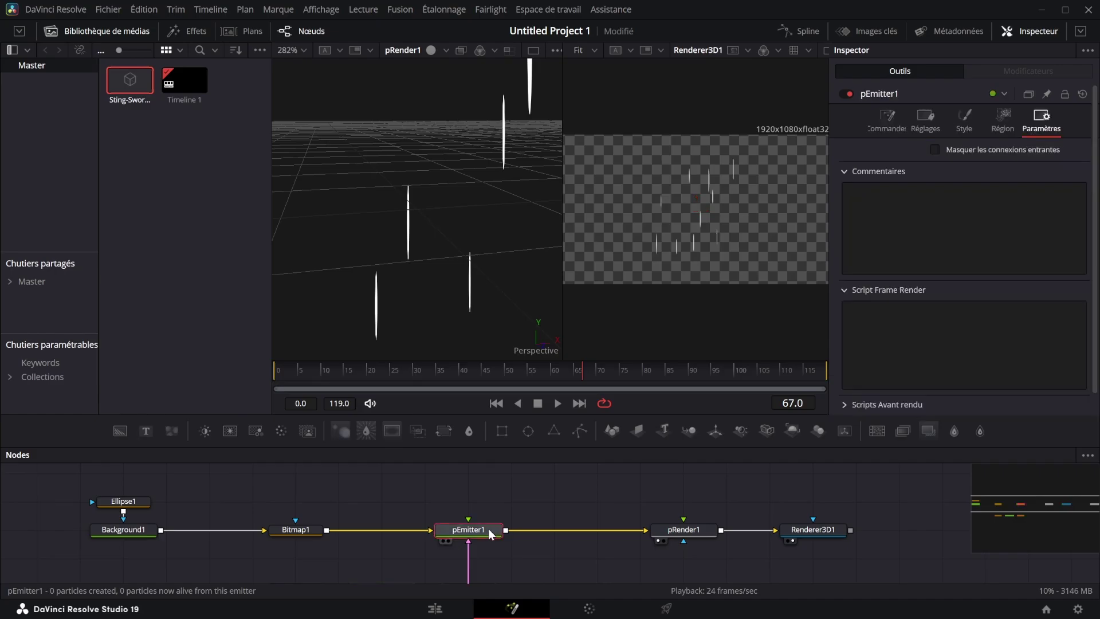
pyautogui.hotkey('shift', 'space')
pyautogui.write('P')
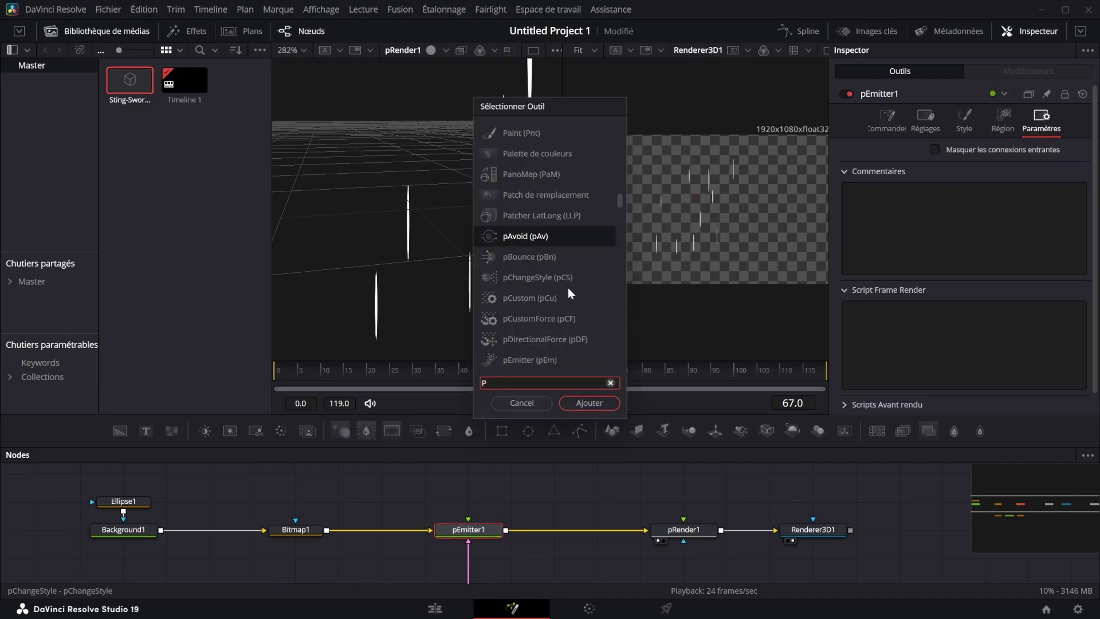
pyautogui.scroll(-1, 538, 295)
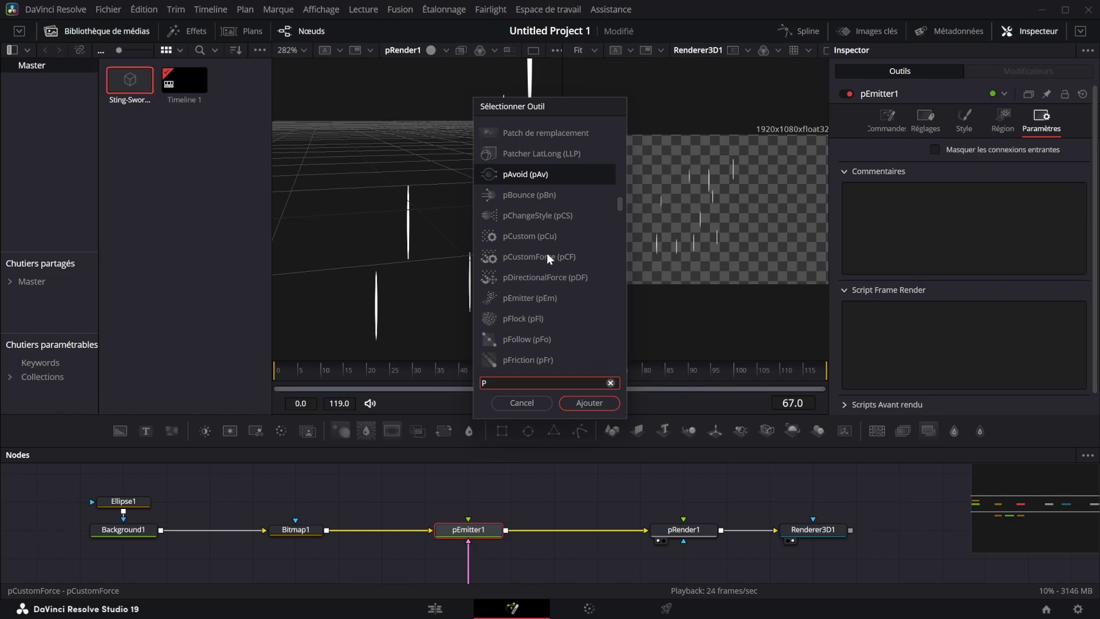
pyautogui.scroll(-3, 547, 255)
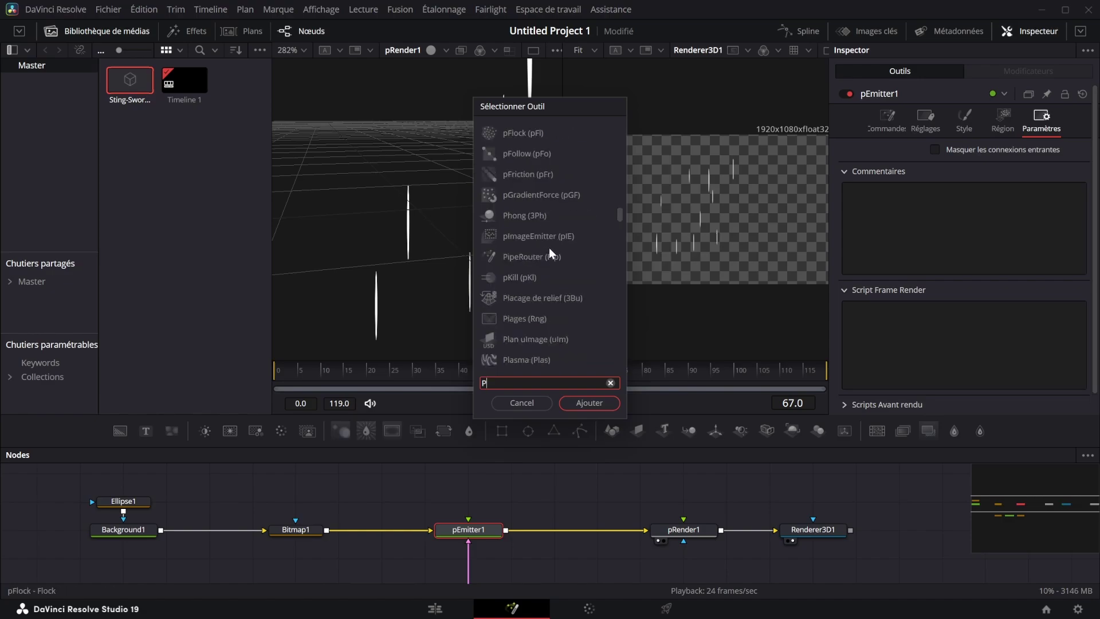
pyautogui.scroll(4, 552, 262)
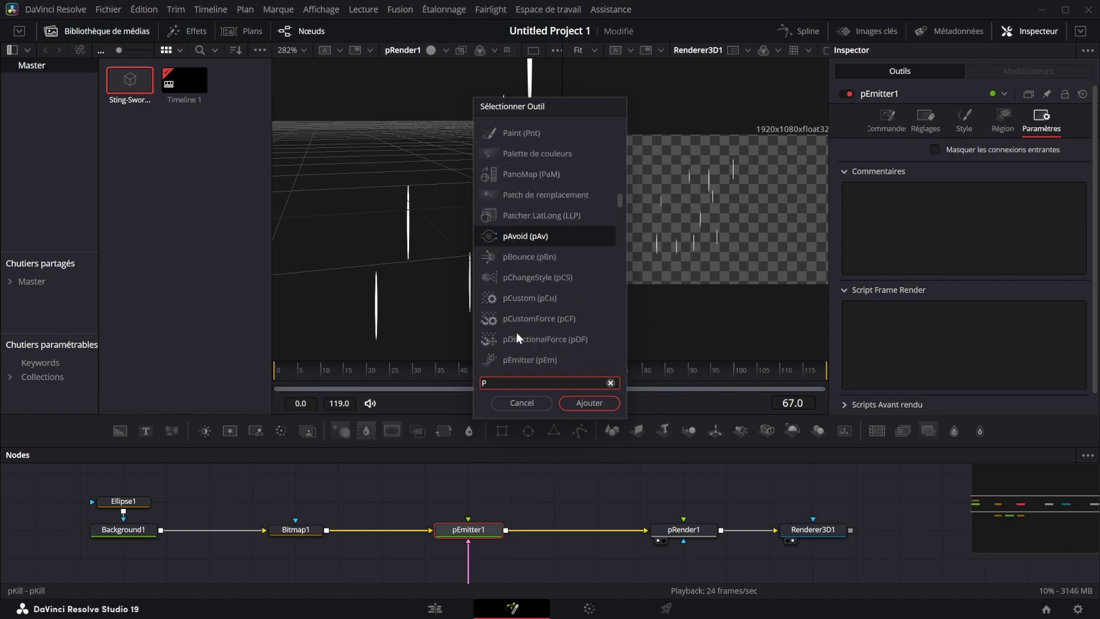
pyautogui.scroll(-10, 578, 280)
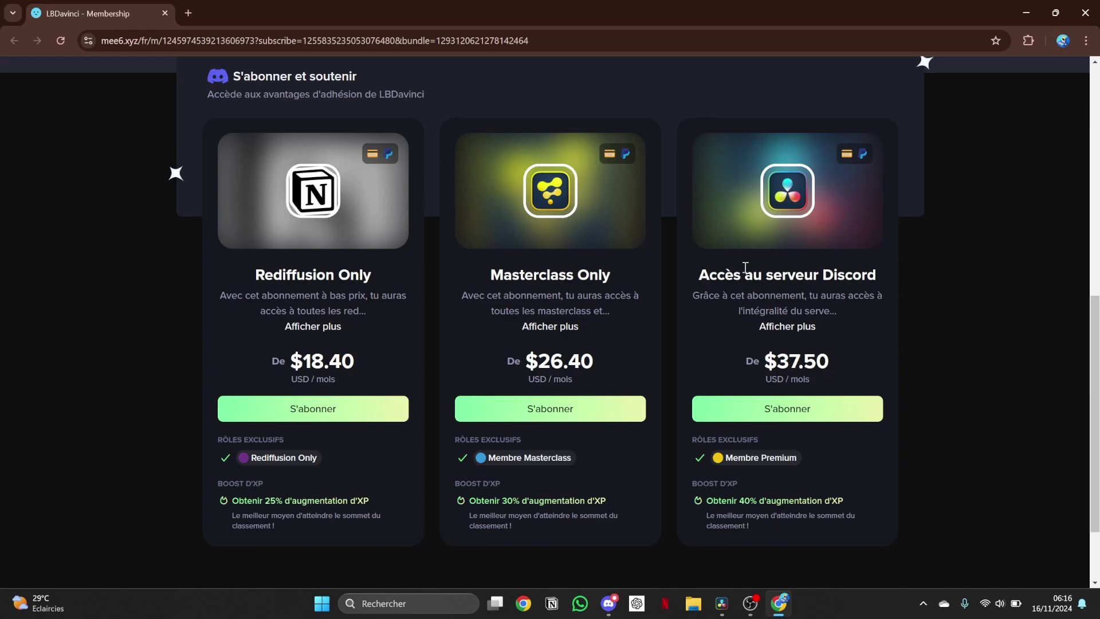
# Switch to the browser and examine the Discord server, Masterclass Only and Rediffusion Only subscriptions on the LBDavinci membership page.
pyautogui.moveTo(762, 361); pyautogui.dragTo(907, 364)
pyautogui.moveTo(705, 275); pyautogui.dragTo(968, 281)
pyautogui.click(977, 281)
pyautogui.moveTo(493, 268); pyautogui.dragTo(626, 283)
pyautogui.click(971, 286)
pyautogui.moveTo(255, 275); pyautogui.dragTo(393, 276)
pyautogui.click(393, 276)
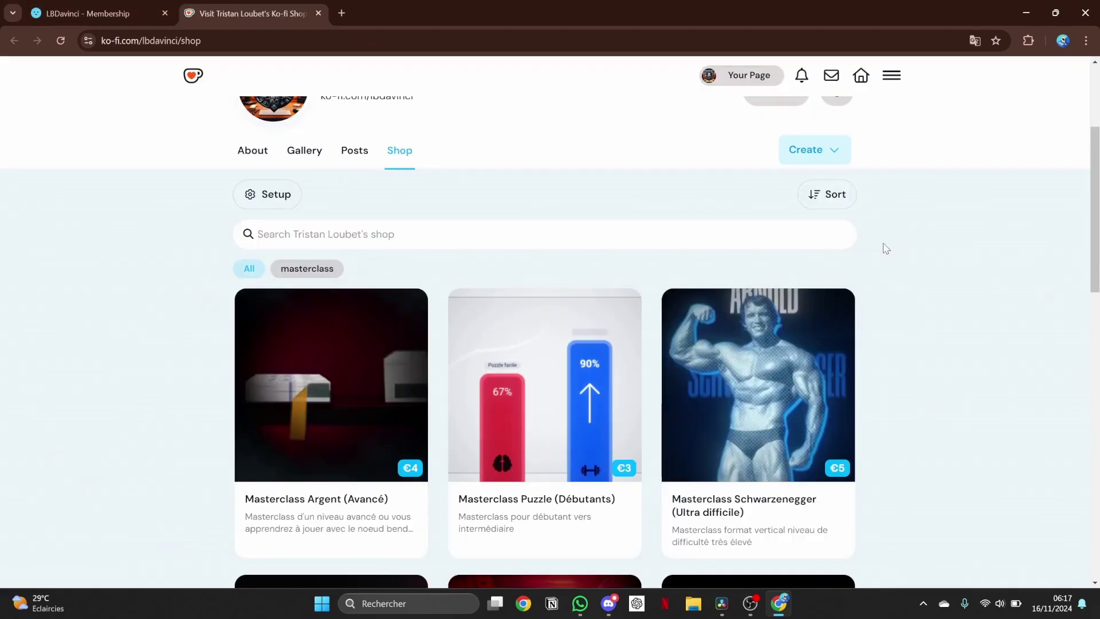
# Browse the masterclasses in the Ko-fi shop and open the Masterclass Puzzle (Débutants) product page.
pyautogui.scroll(-5, 886, 247)
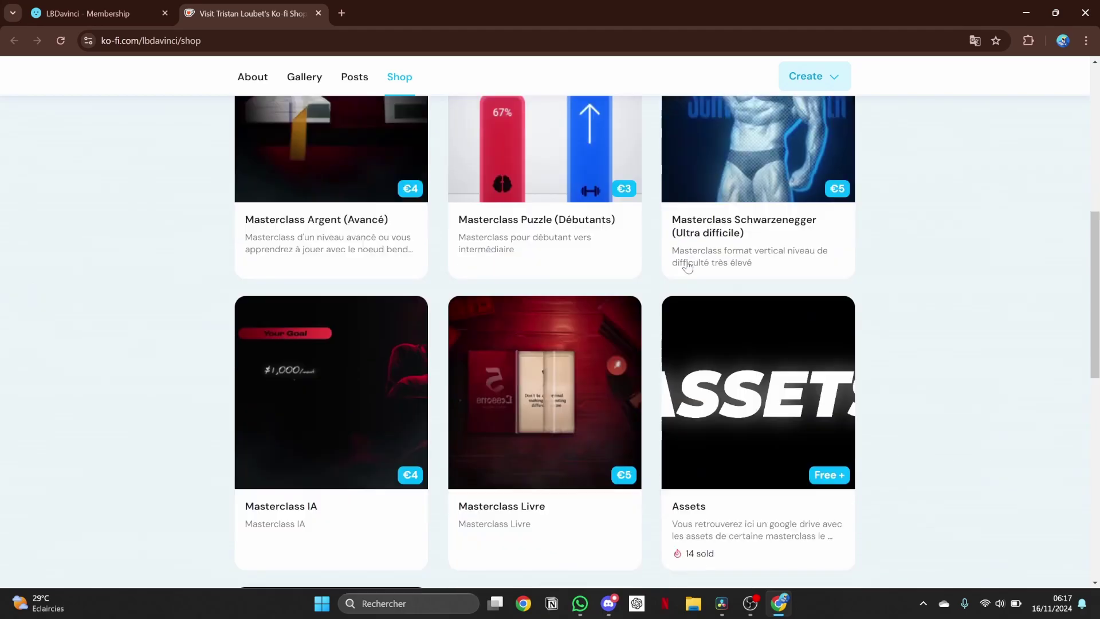
pyautogui.scroll(-12, 688, 267)
pyautogui.scroll(12, 714, 284)
pyautogui.scroll(-1, 726, 296)
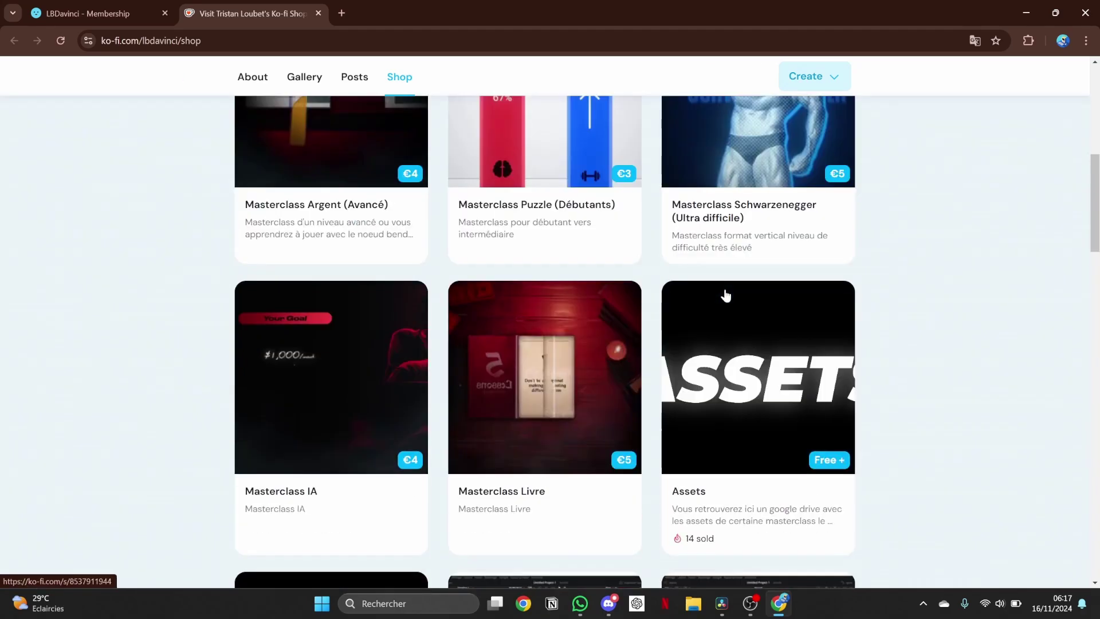
pyautogui.scroll(-7, 557, 311)
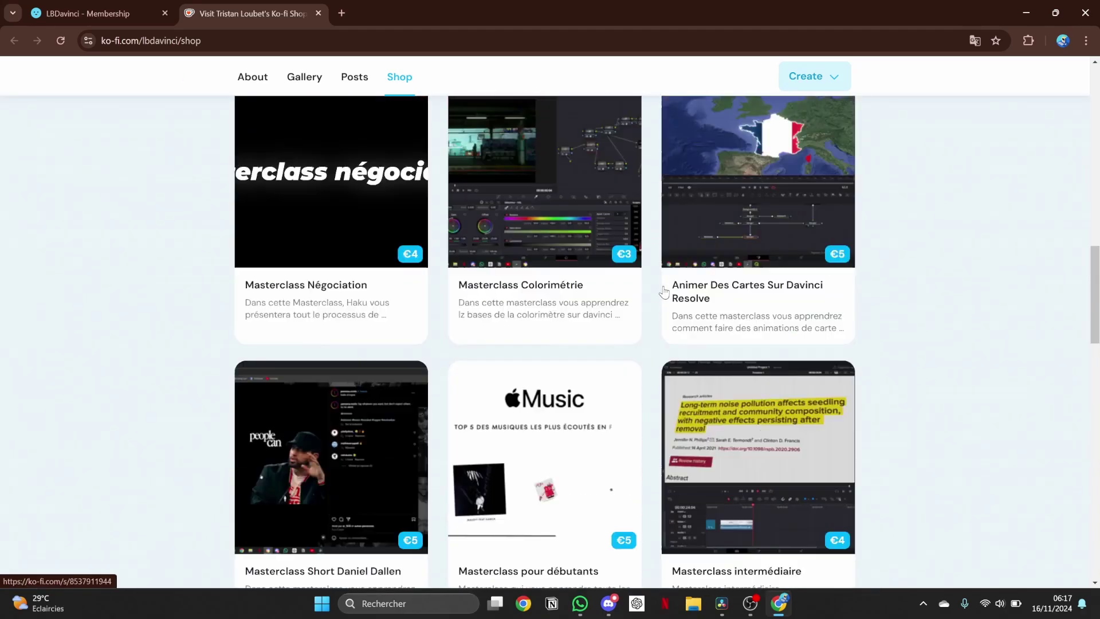
pyautogui.scroll(1, 665, 292)
pyautogui.scroll(9, 665, 292)
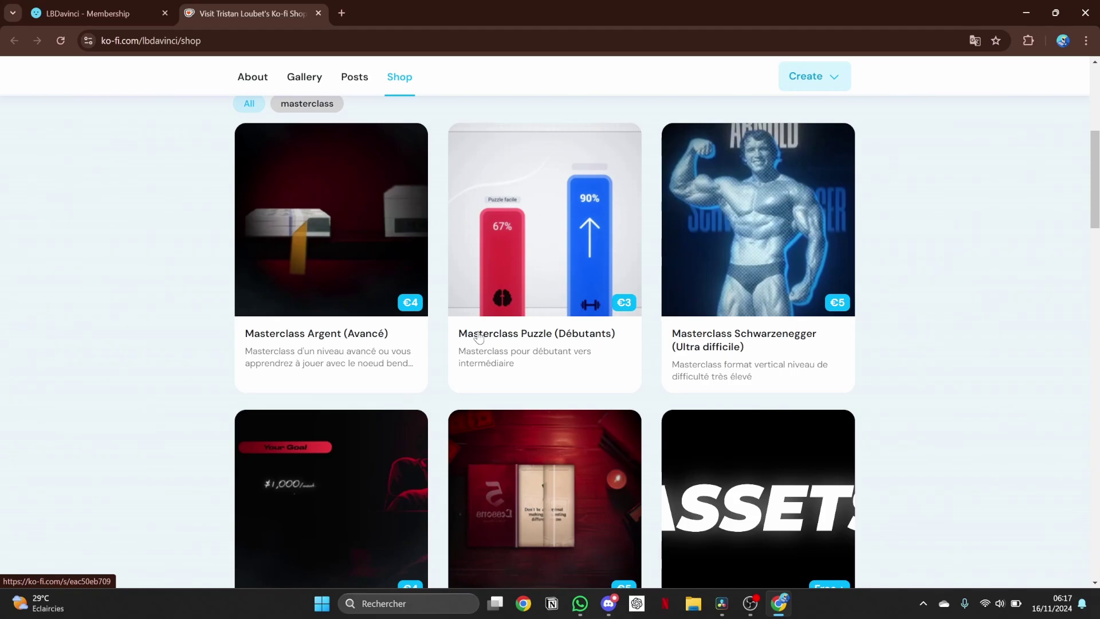
pyautogui.scroll(-3, 700, 307)
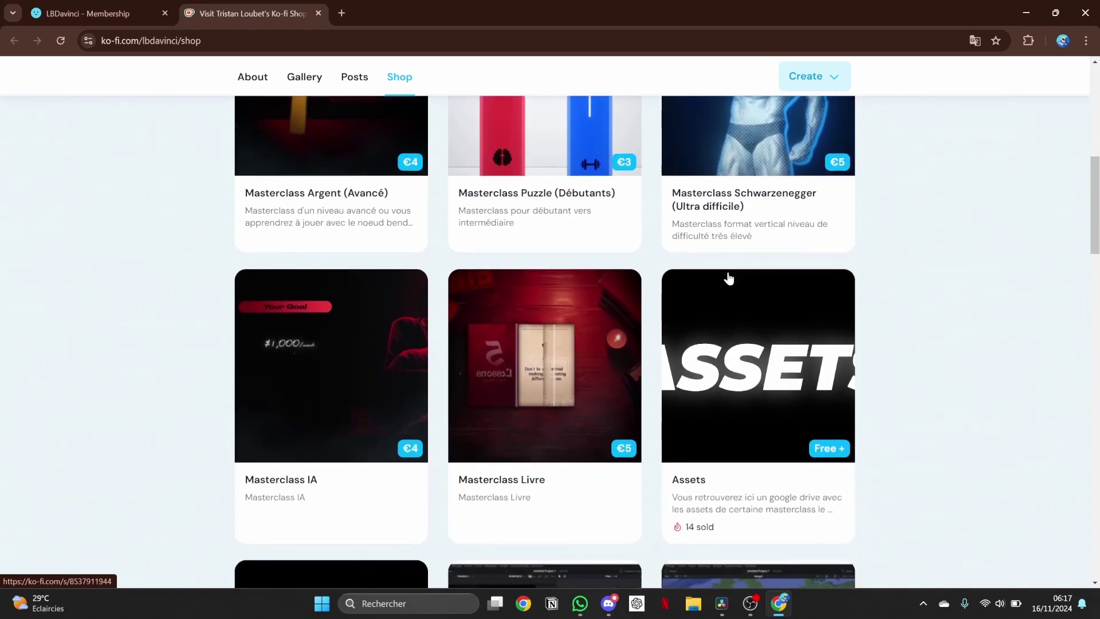
pyautogui.scroll(-3, 728, 279)
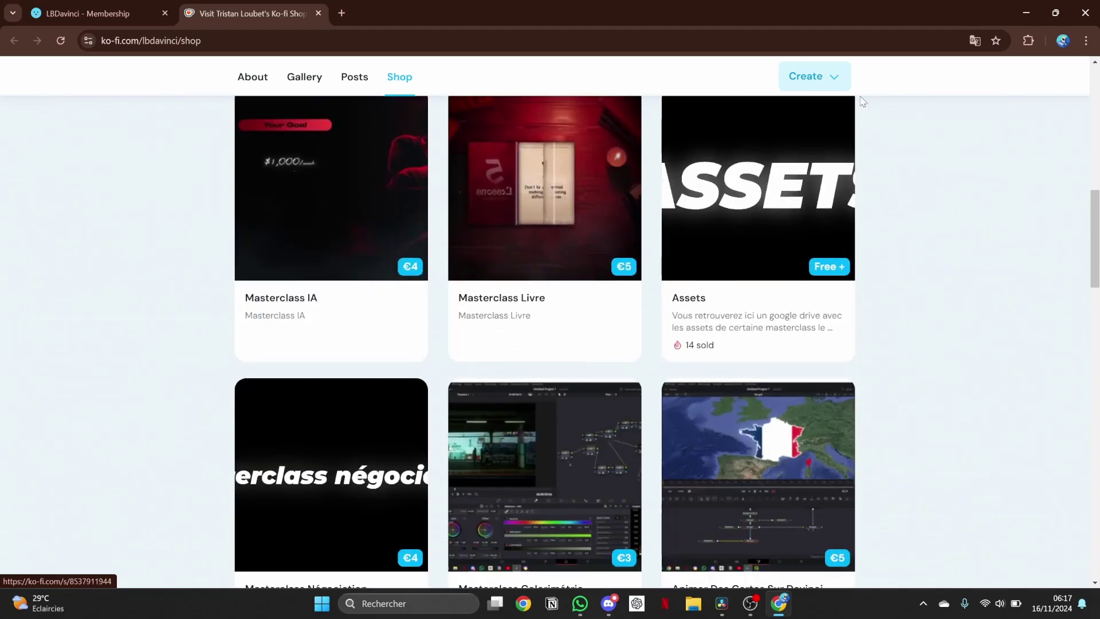
pyautogui.scroll(6, 871, 302)
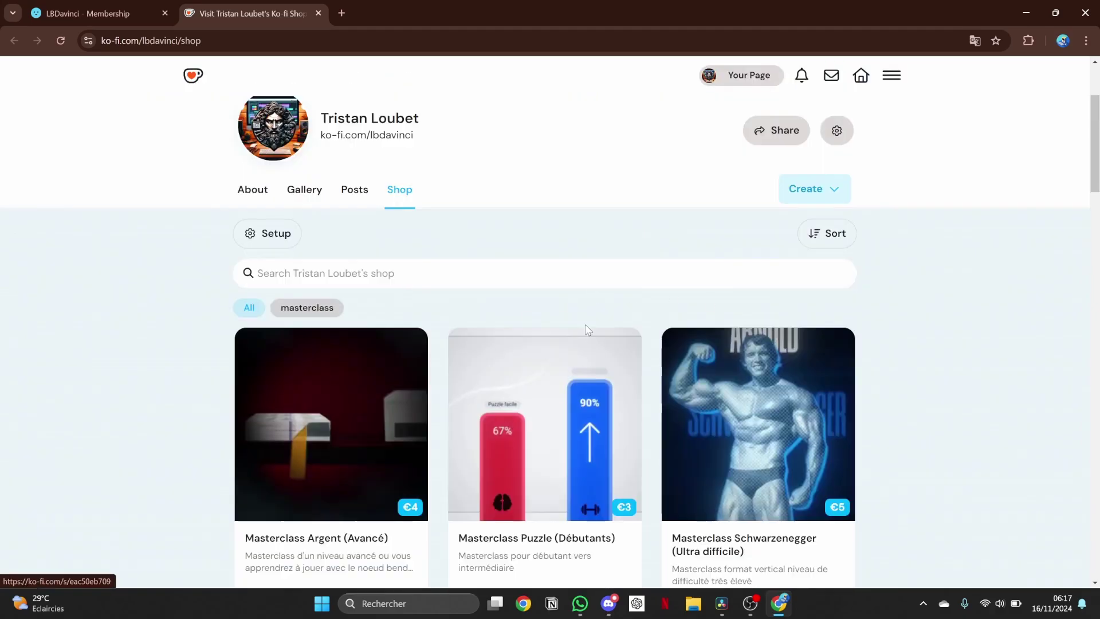
pyautogui.scroll(-12, 573, 317)
pyautogui.scroll(5, 573, 317)
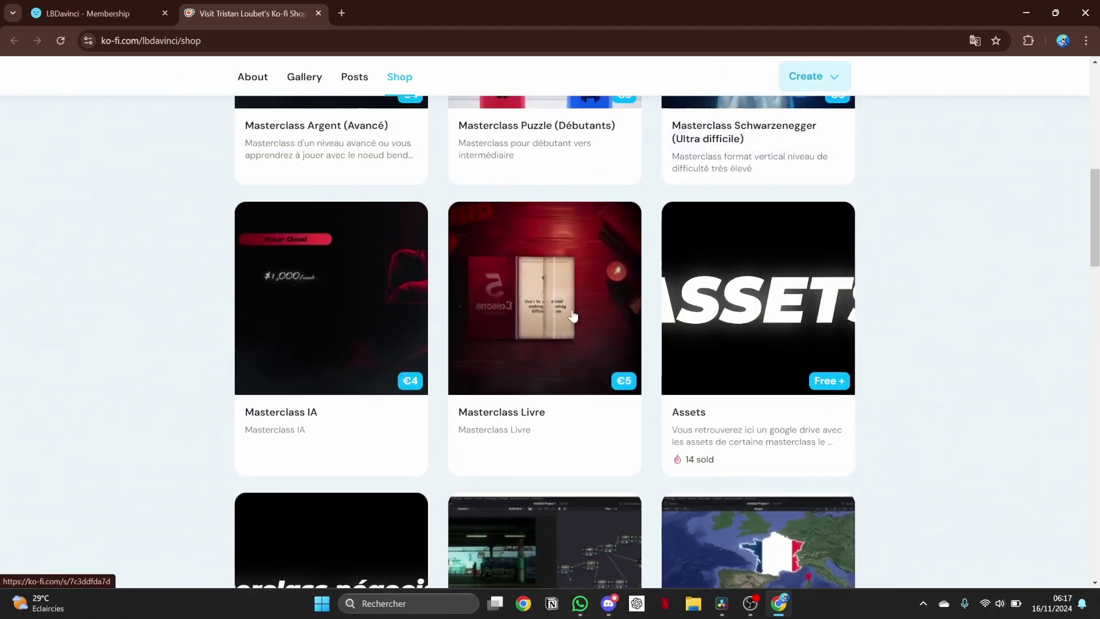
pyautogui.scroll(2, 573, 316)
pyautogui.scroll(3, 573, 317)
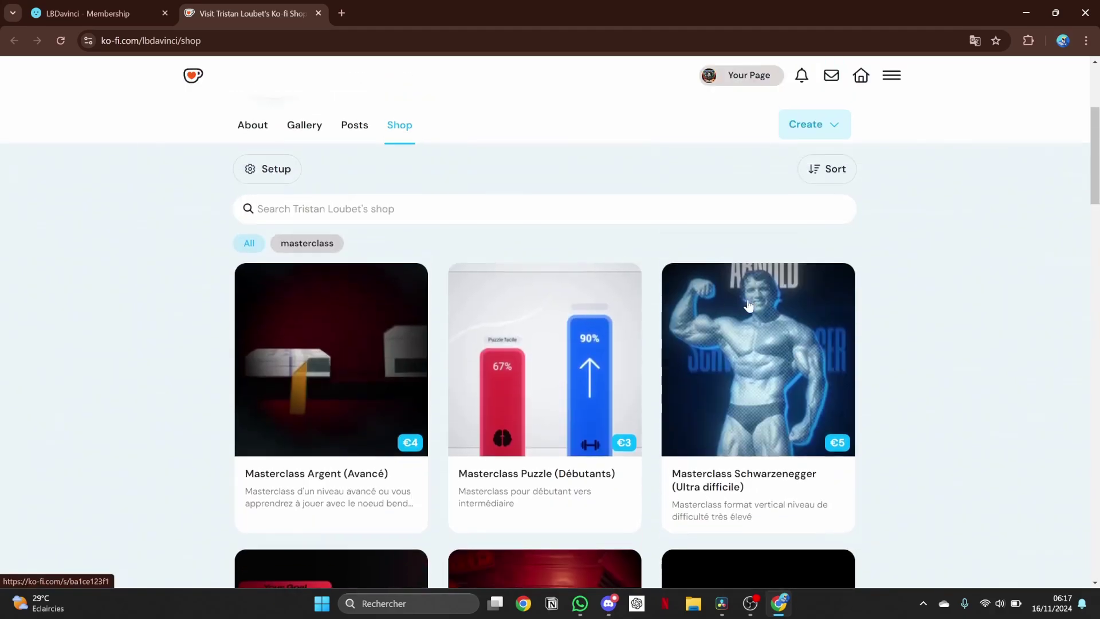
pyautogui.click(567, 341)
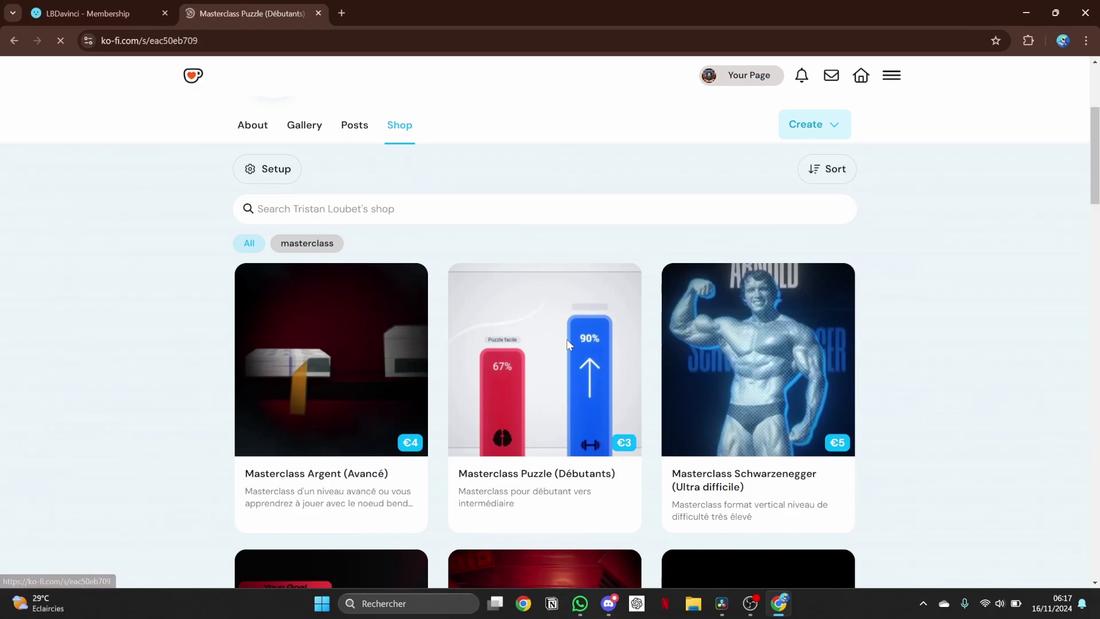